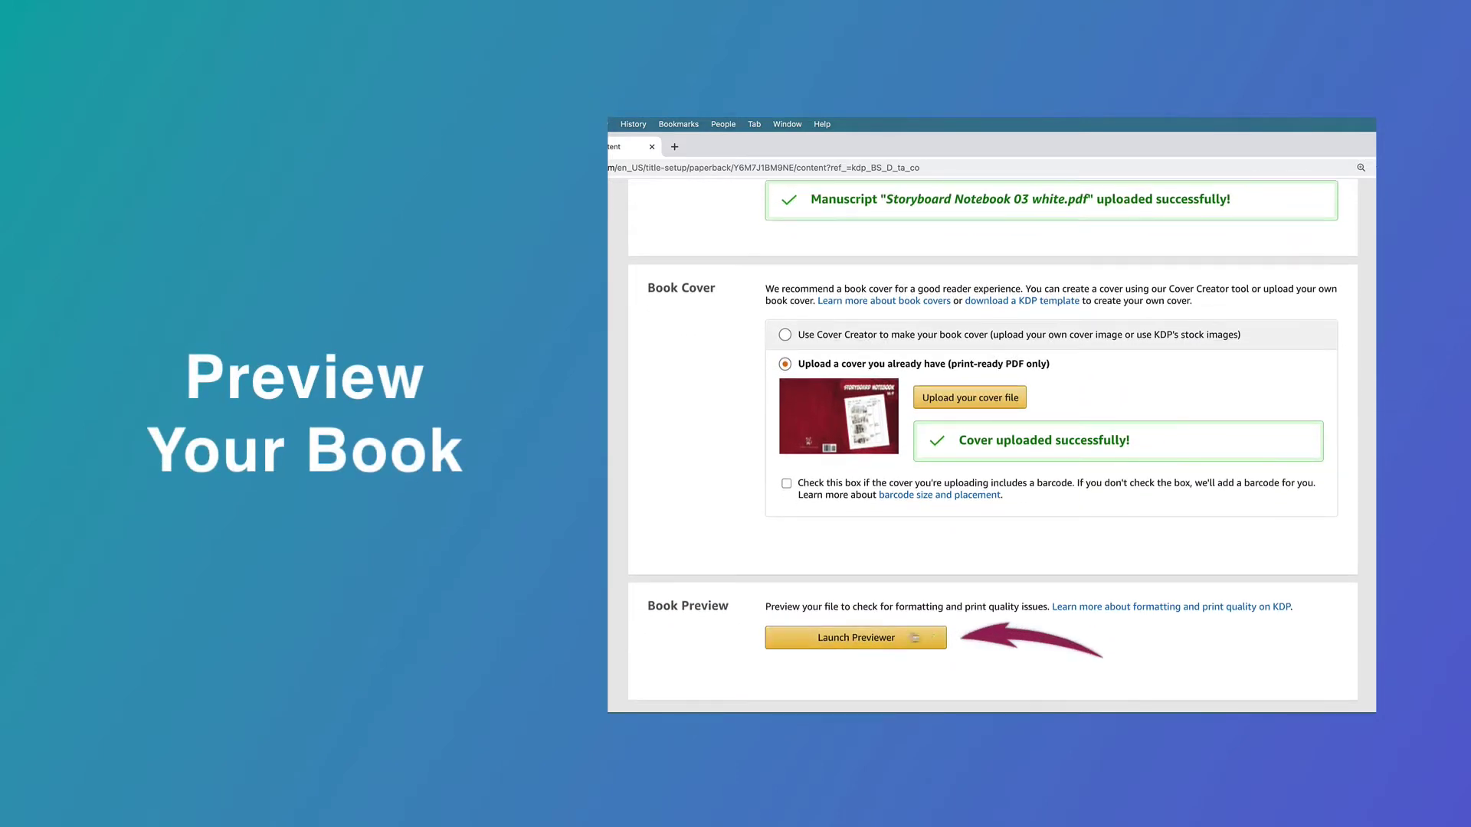
# - Save the content and page the KDP book preview from the cover to storyboard pages 6-7
pyautogui.click(856, 638)
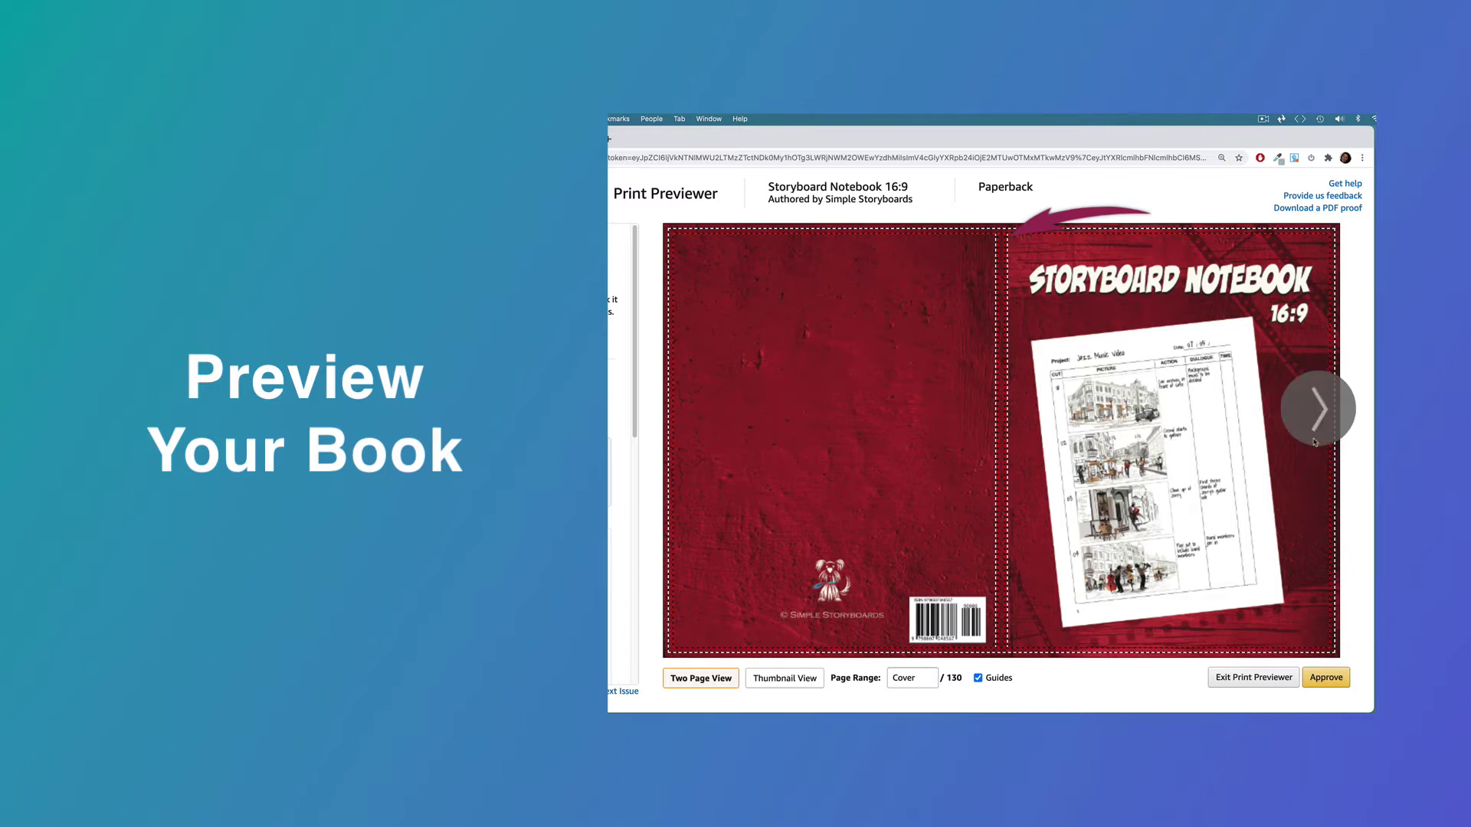
pyautogui.click(1317, 418)
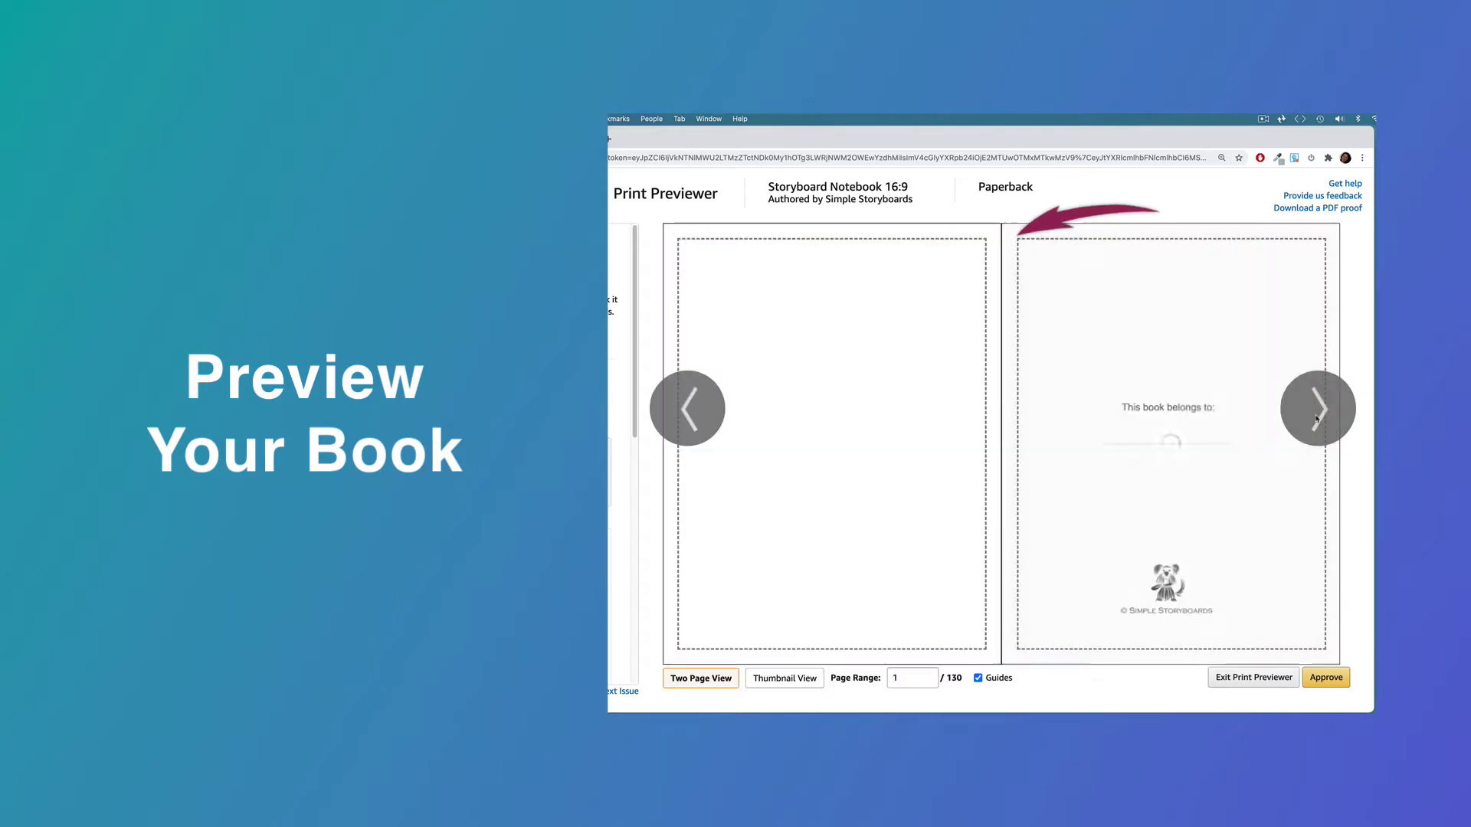
pyautogui.click(1317, 419)
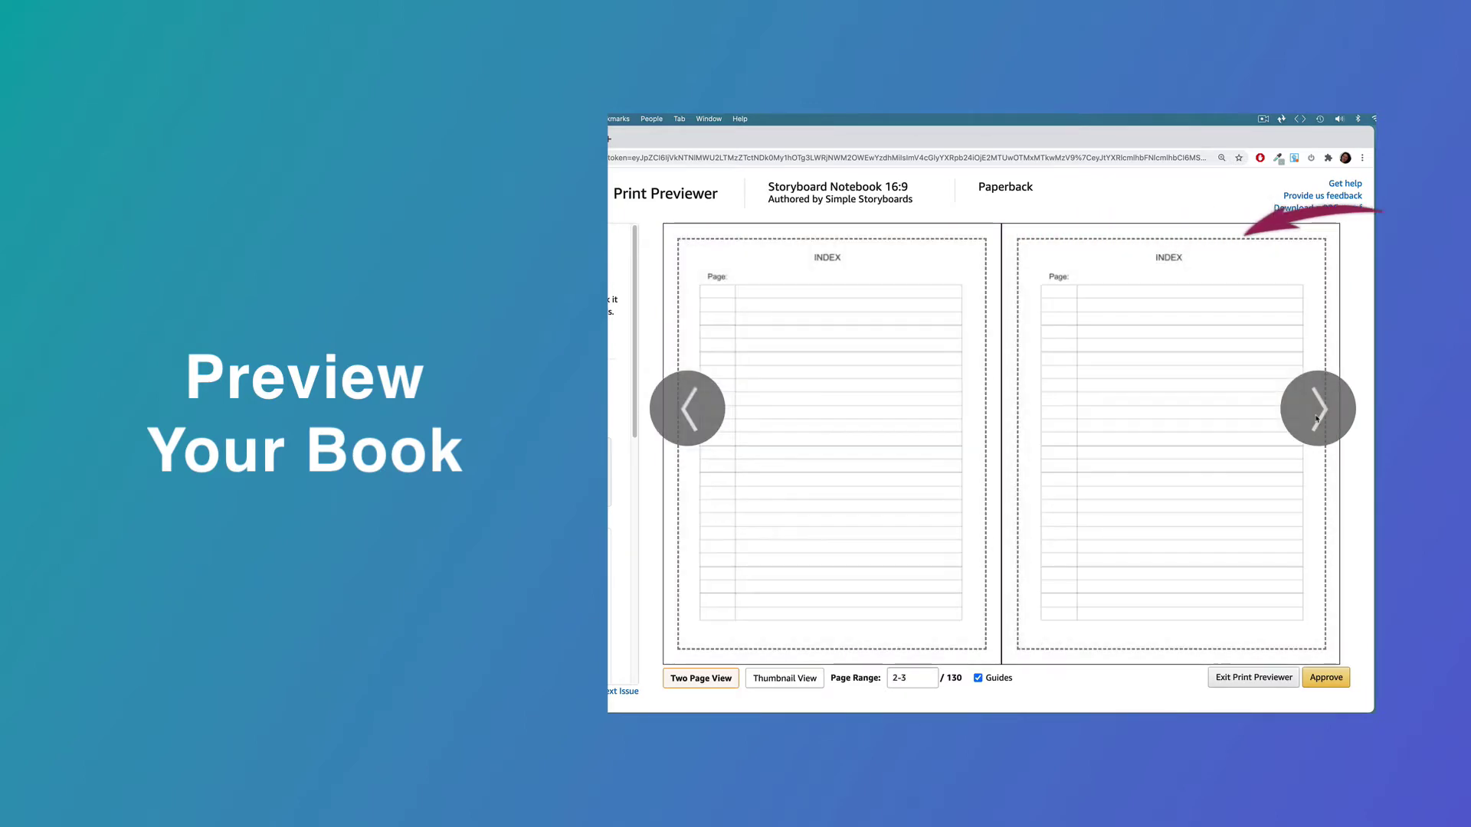
pyautogui.click(1317, 418)
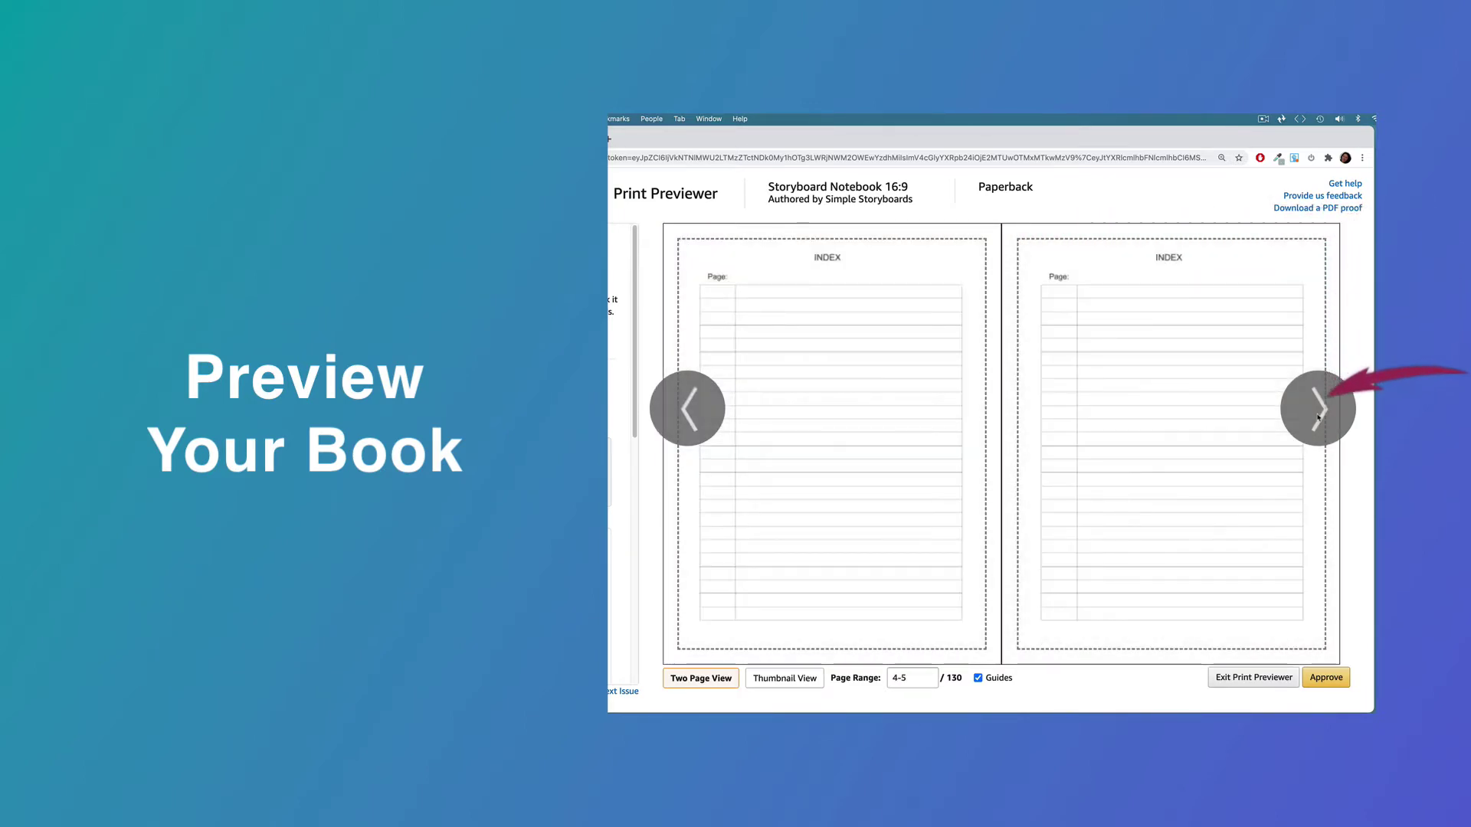
pyautogui.click(1317, 418)
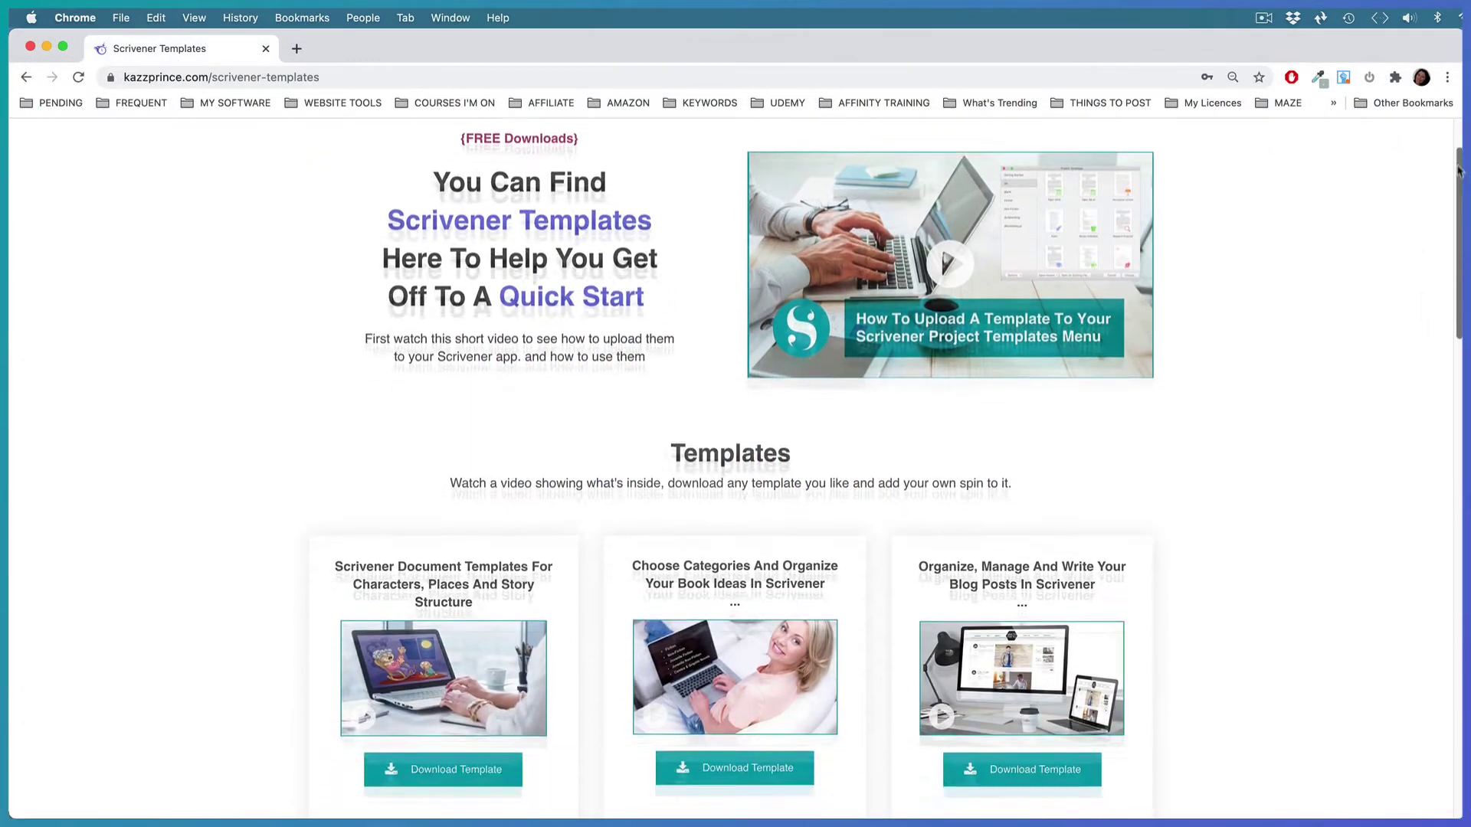
# - Scroll down the Scrivener template downloads page and back up
pyautogui.moveTo(1458, 180); pyautogui.dragTo(1447, 467)
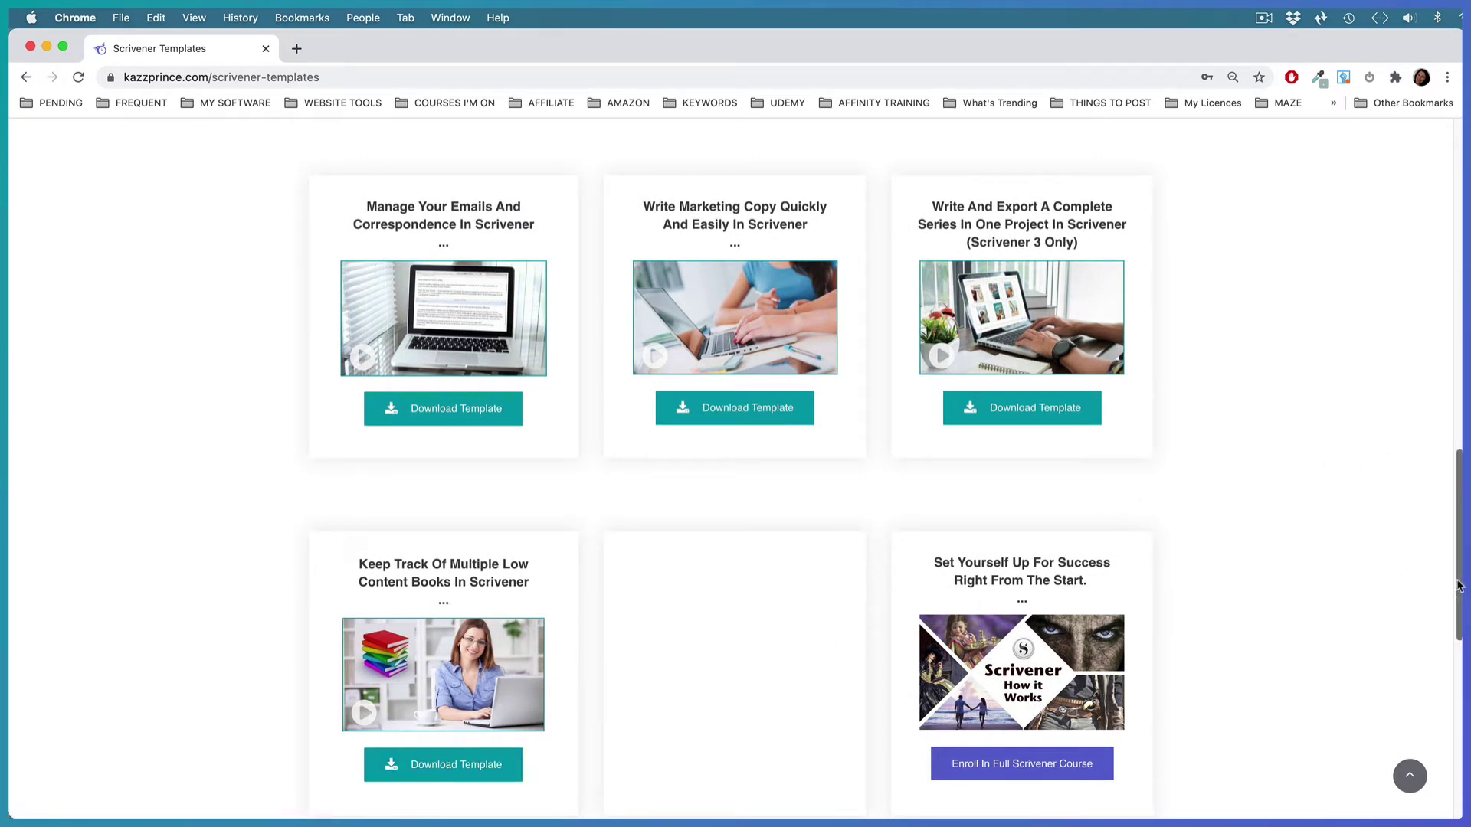
pyautogui.moveTo(1460, 586); pyautogui.dragTo(1459, 253)
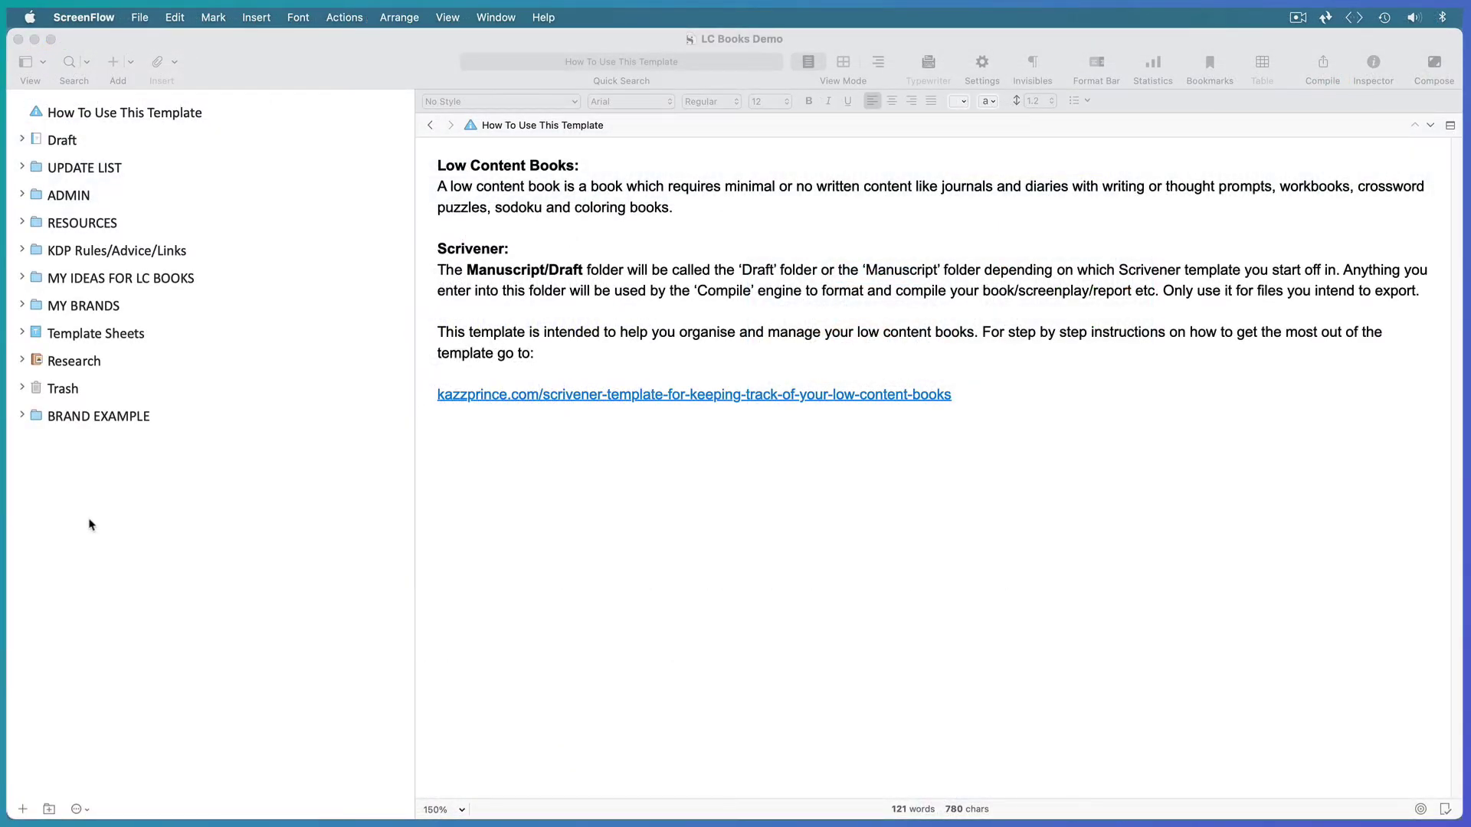
# - Expand the UPDATE LIST folder and view its two The Title of The Book notes
pyautogui.click(22, 173)
pyautogui.click(22, 168)
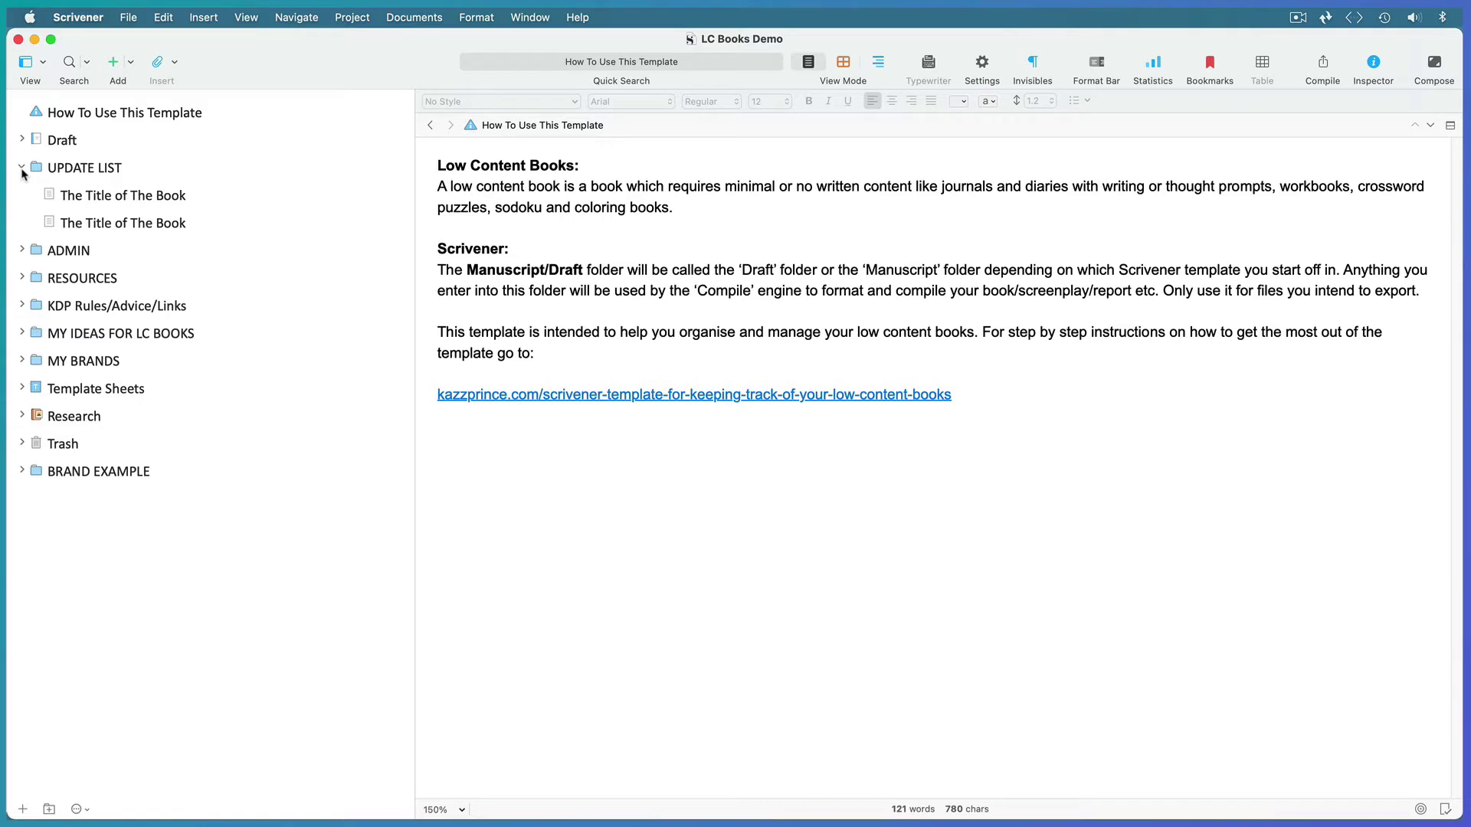
pyautogui.click(119, 200)
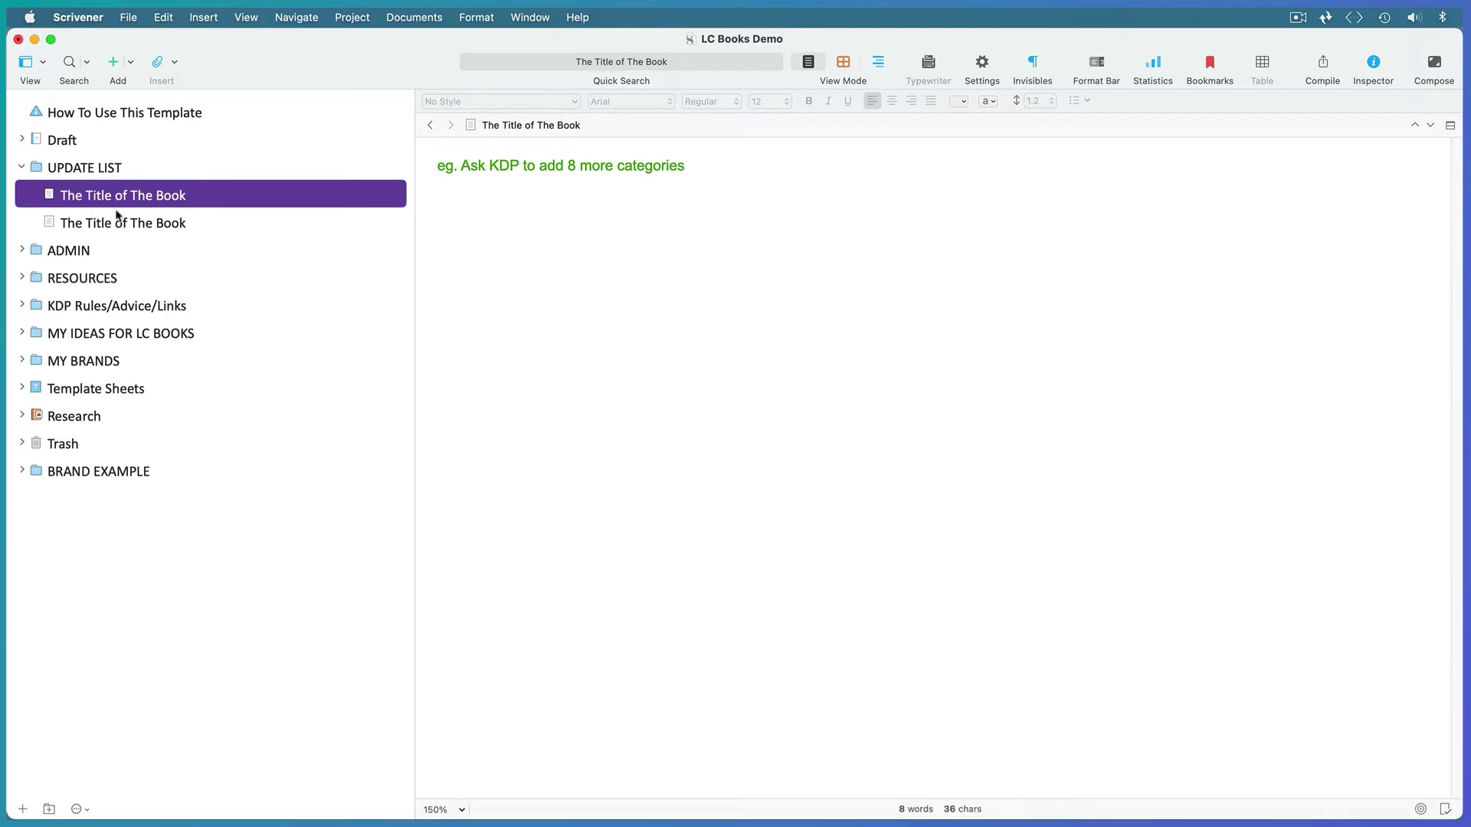
pyautogui.click(112, 226)
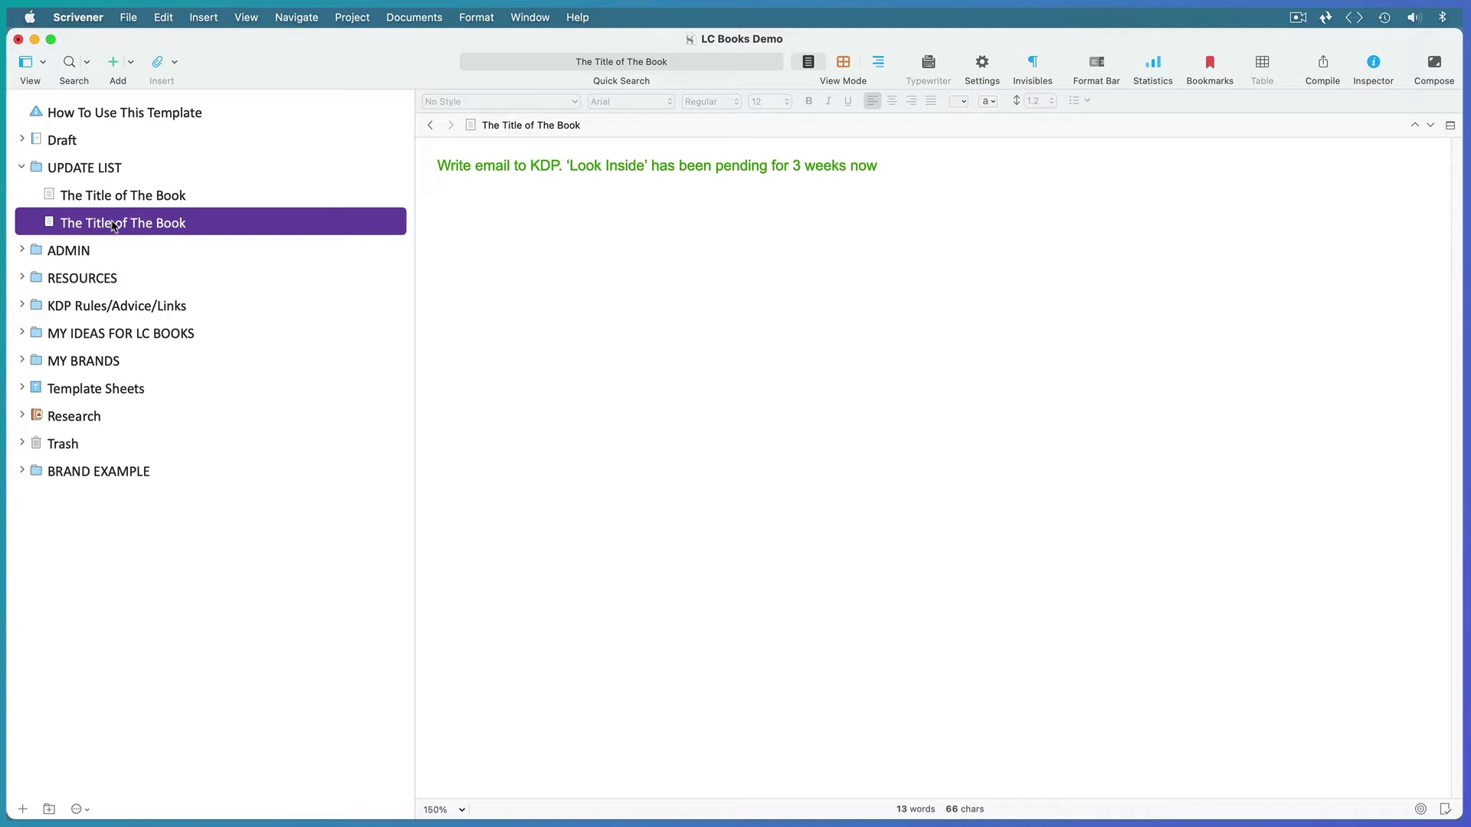
# - Add a document named 'The Title Of The Book With The Latest Problem' under UPDATE LIST
pyautogui.press('super+n')
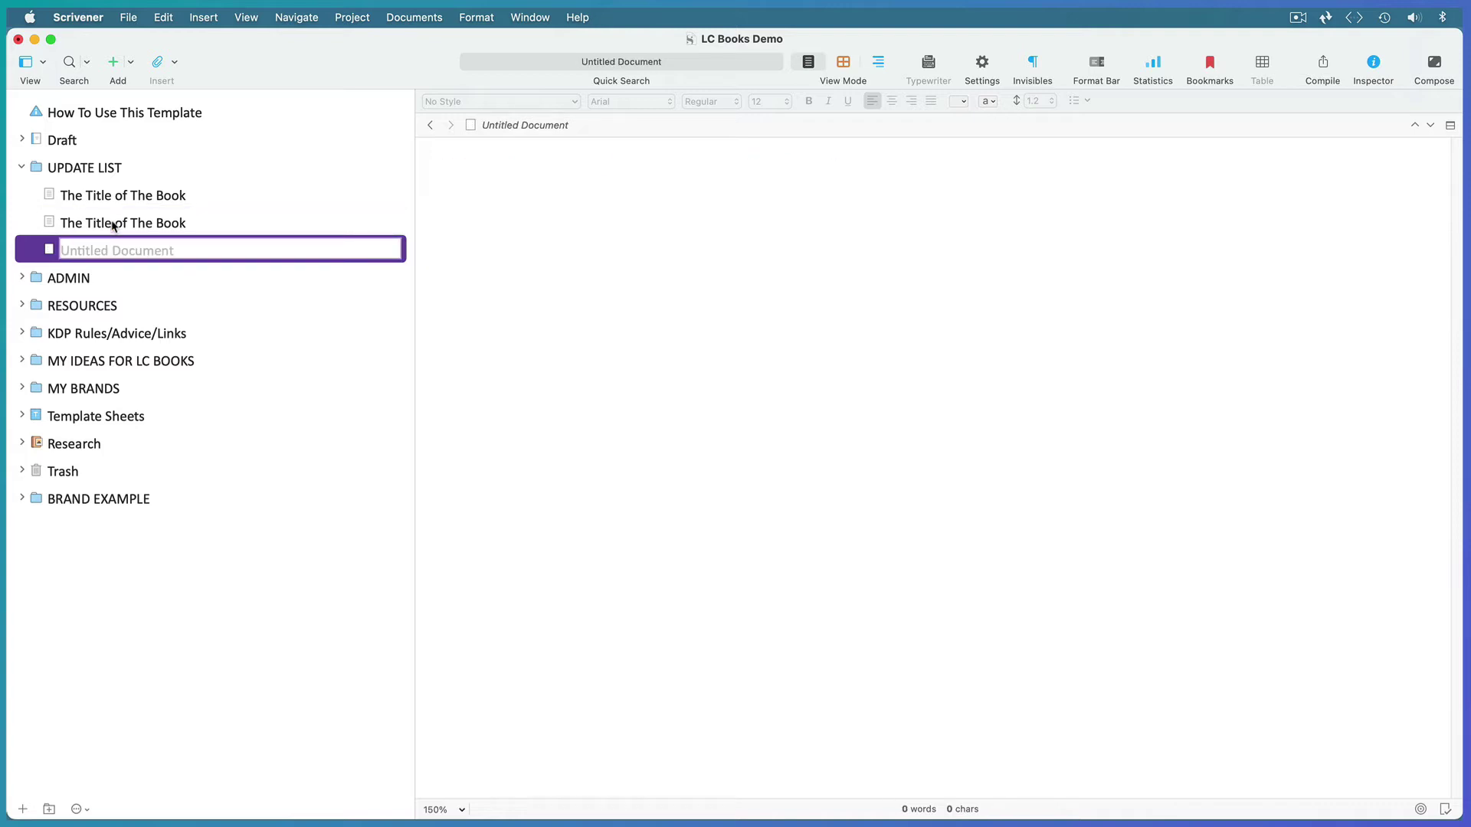
pyautogui.write('The Title Of The Book With The Latest Problem')
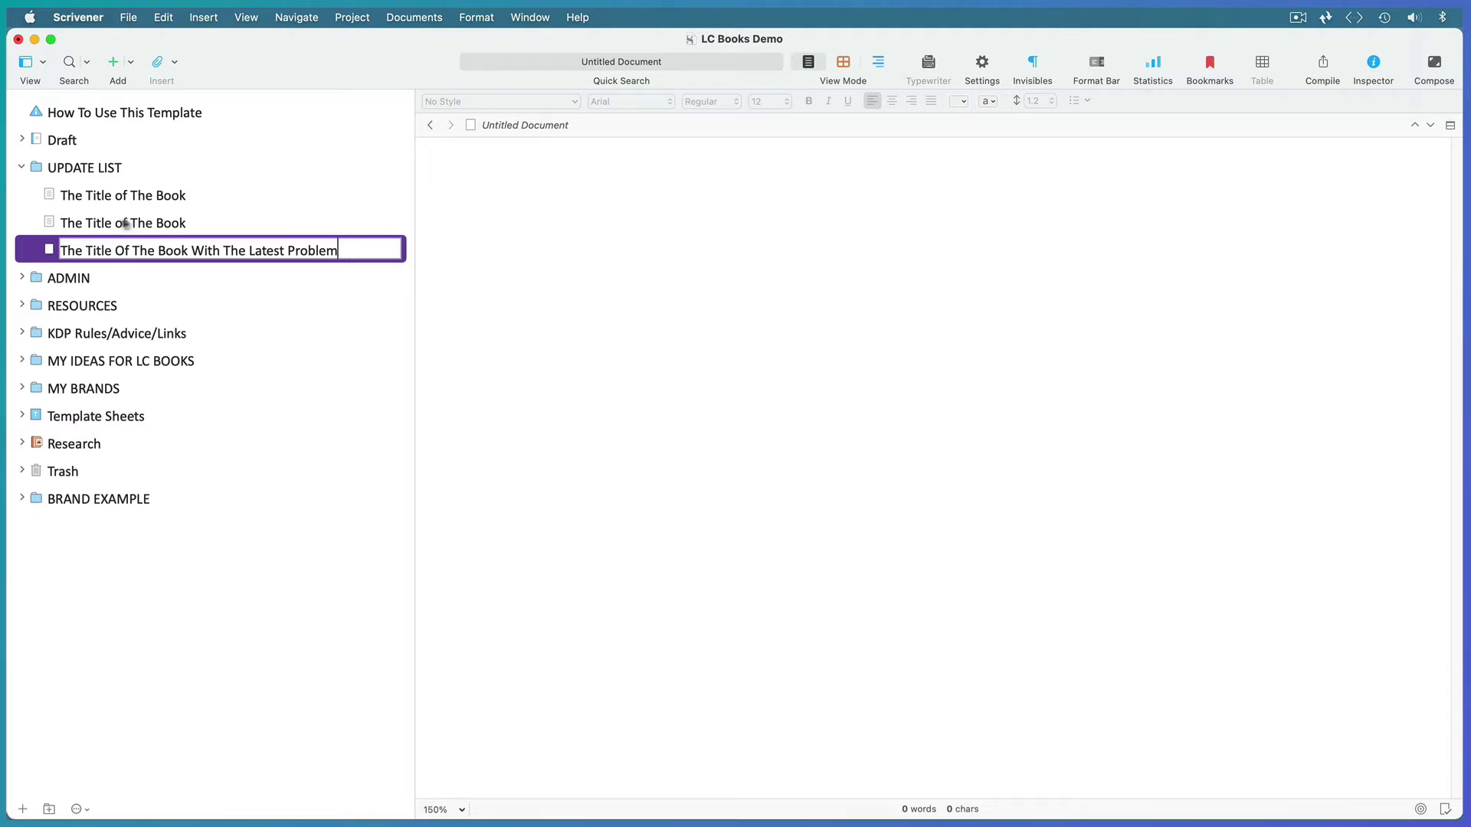
pyautogui.click(457, 191)
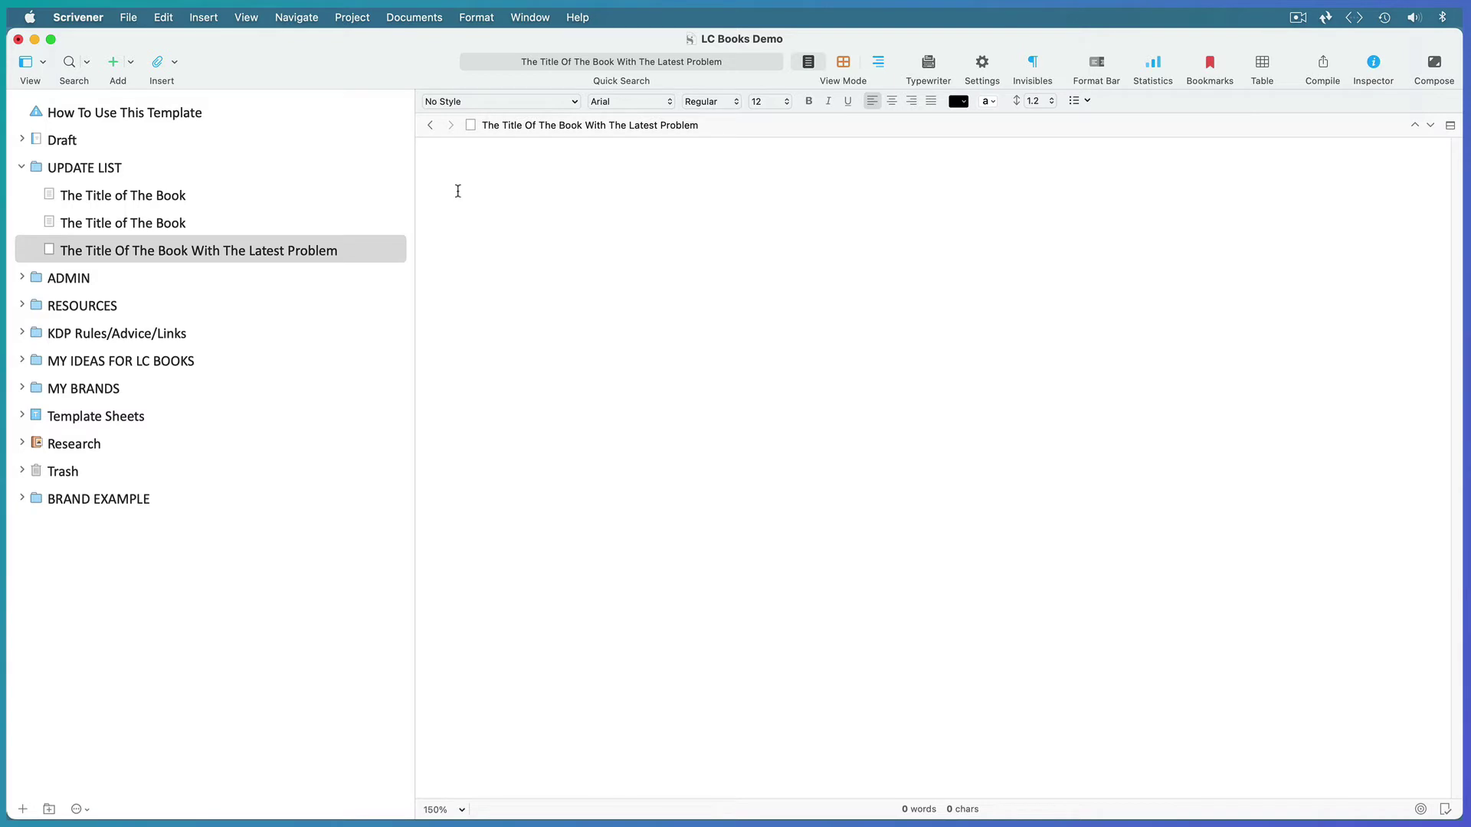
# - Trash the new latest-problem document, collapse UPDATE LIST, and expand ADMIN > Emails to KDP
pyautogui.rightClick(214, 251)
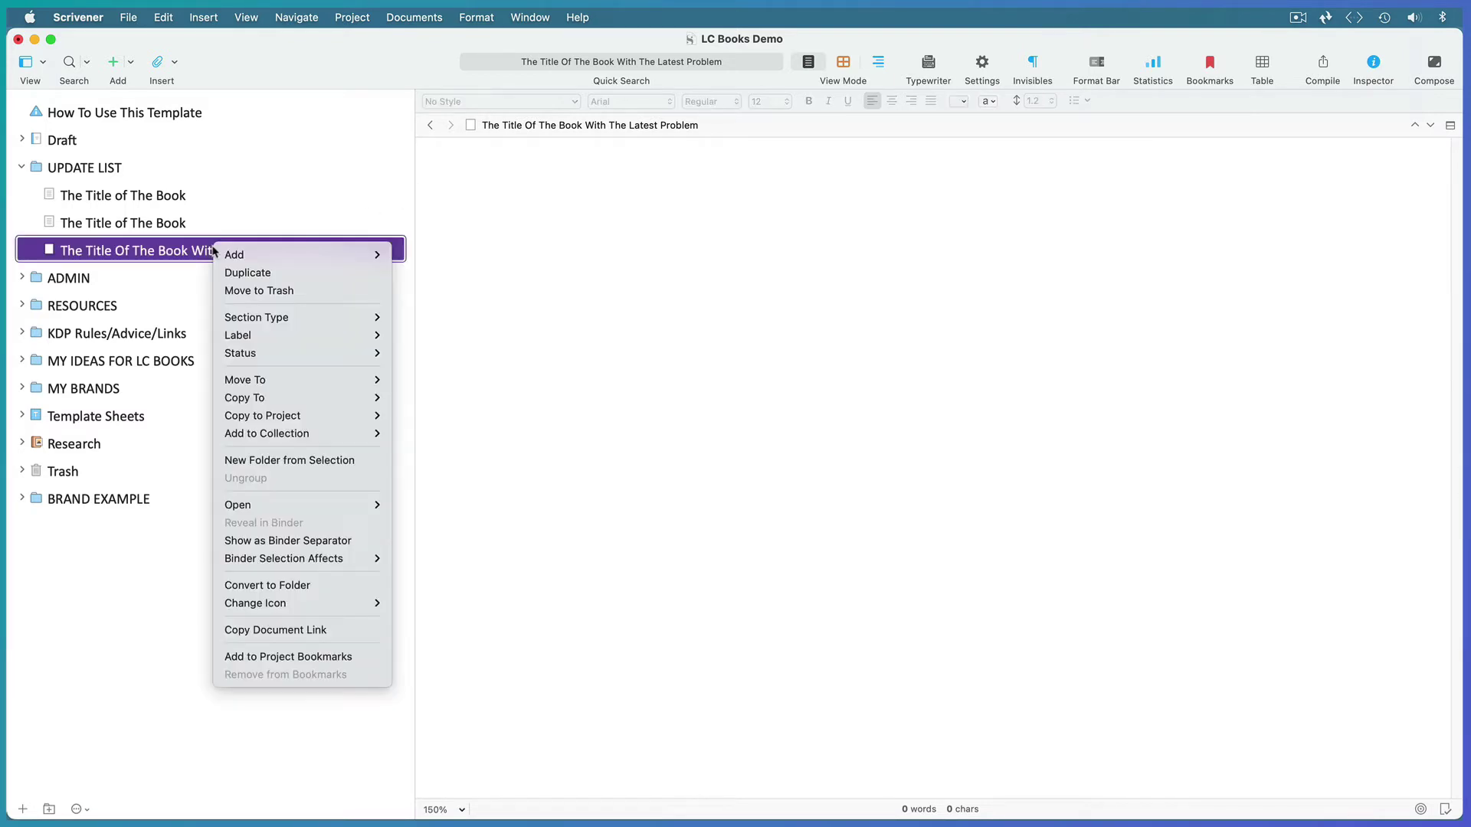
pyautogui.click(241, 290)
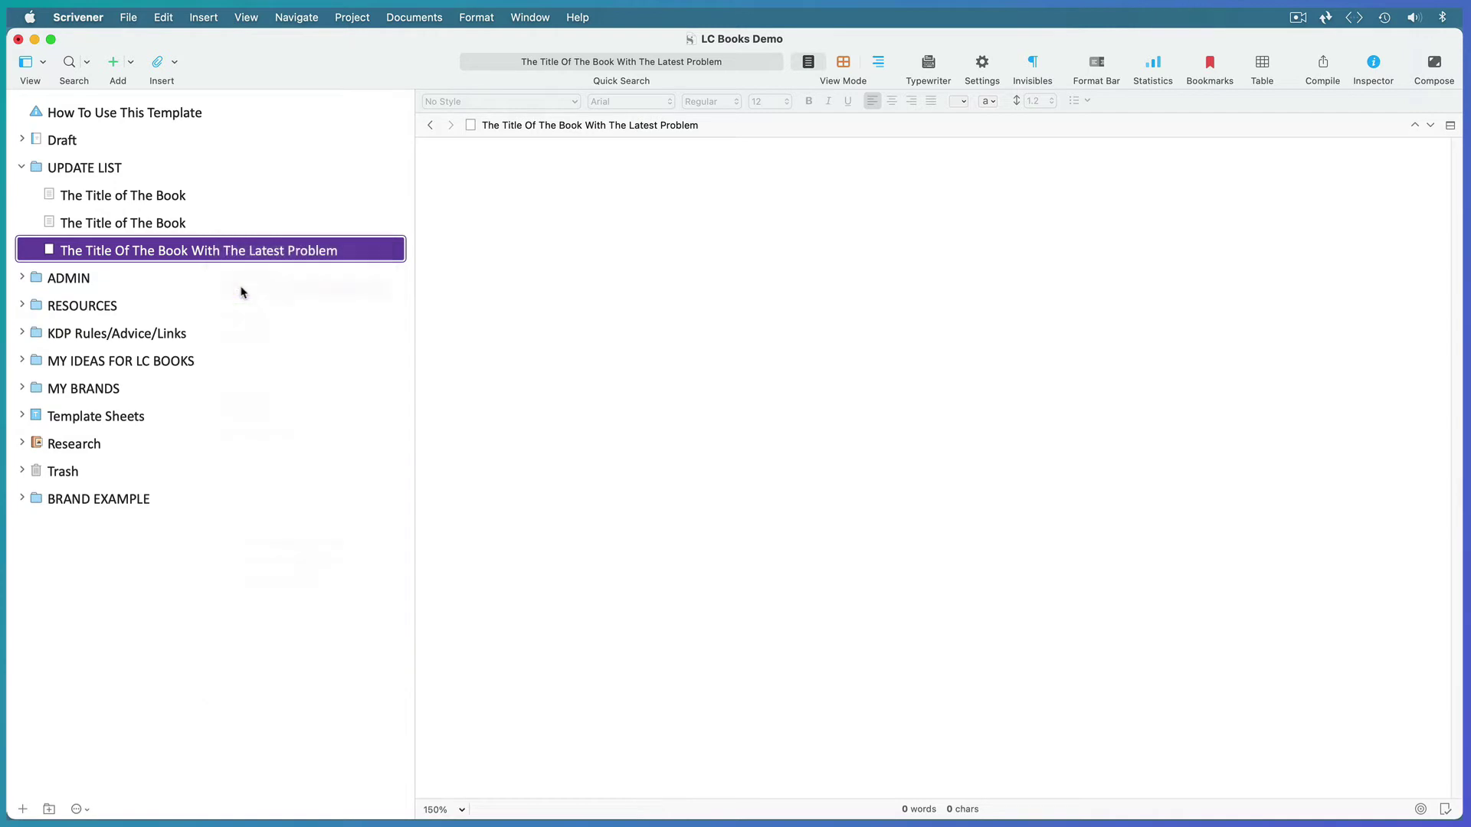
pyautogui.click(23, 167)
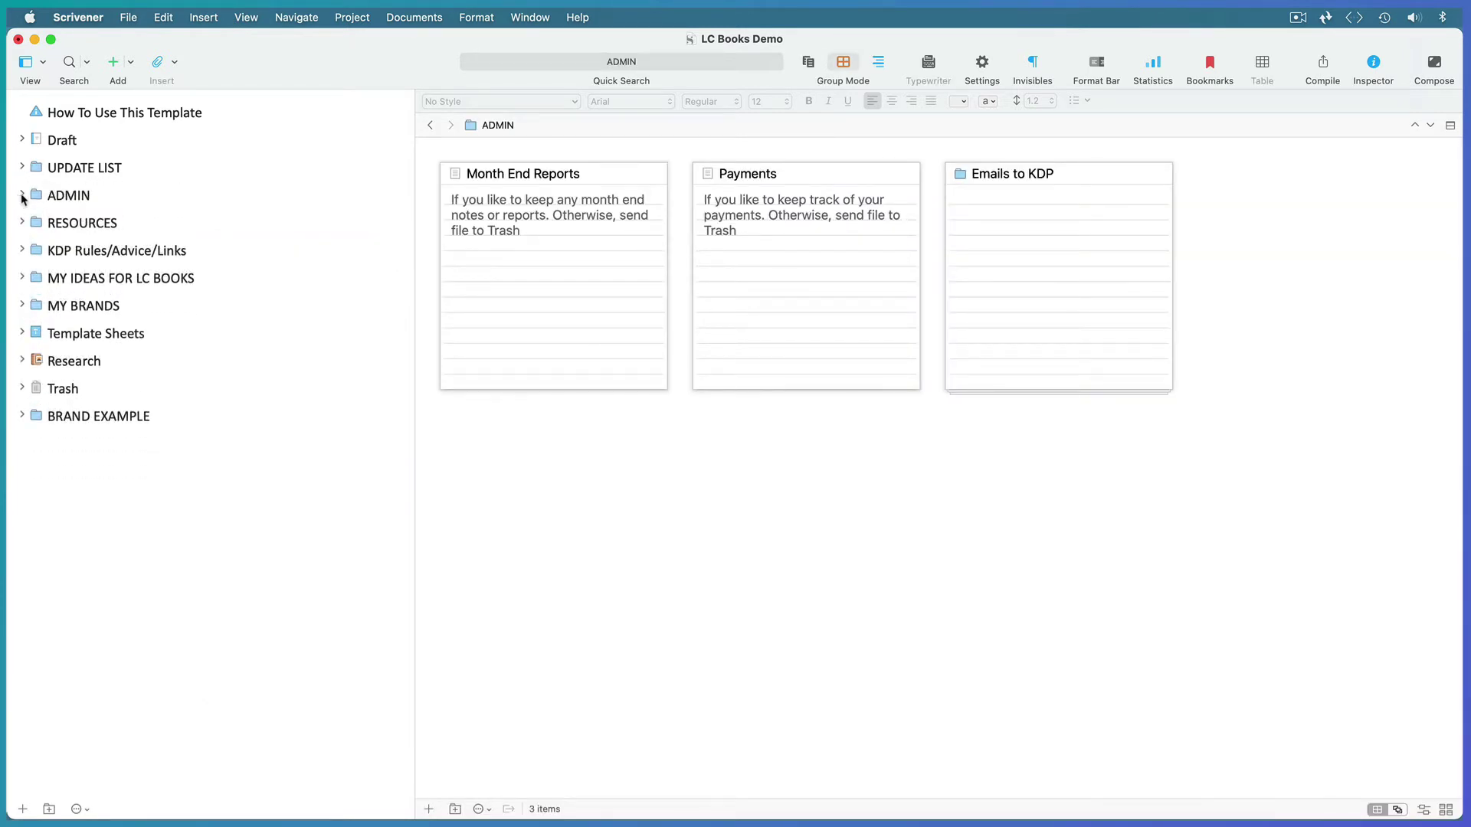
pyautogui.click(21, 195)
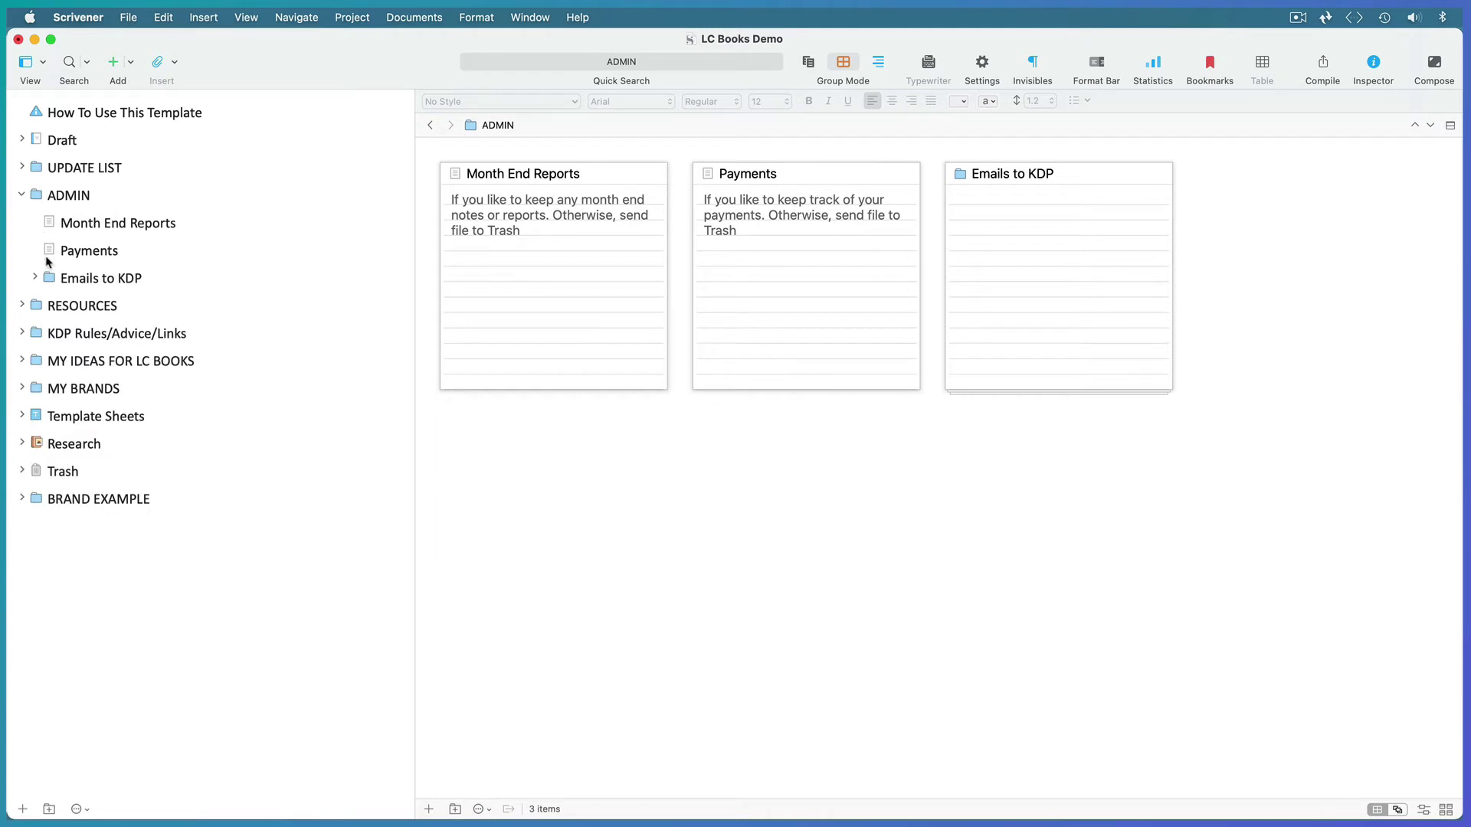
pyautogui.click(34, 278)
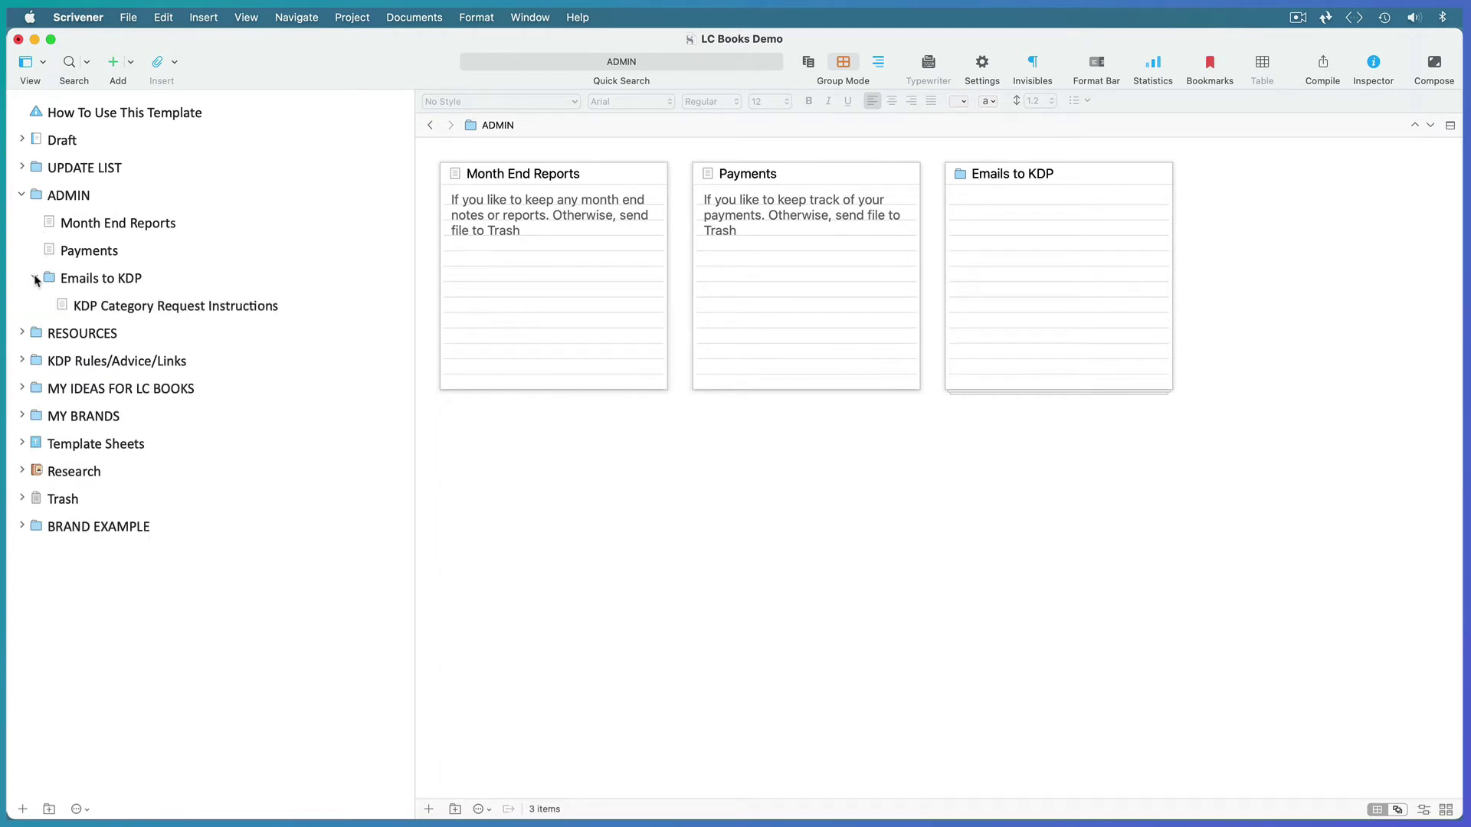
# - Read the KDP Category Request Instructions document, then expand the Template Sheets folder
pyautogui.click(142, 311)
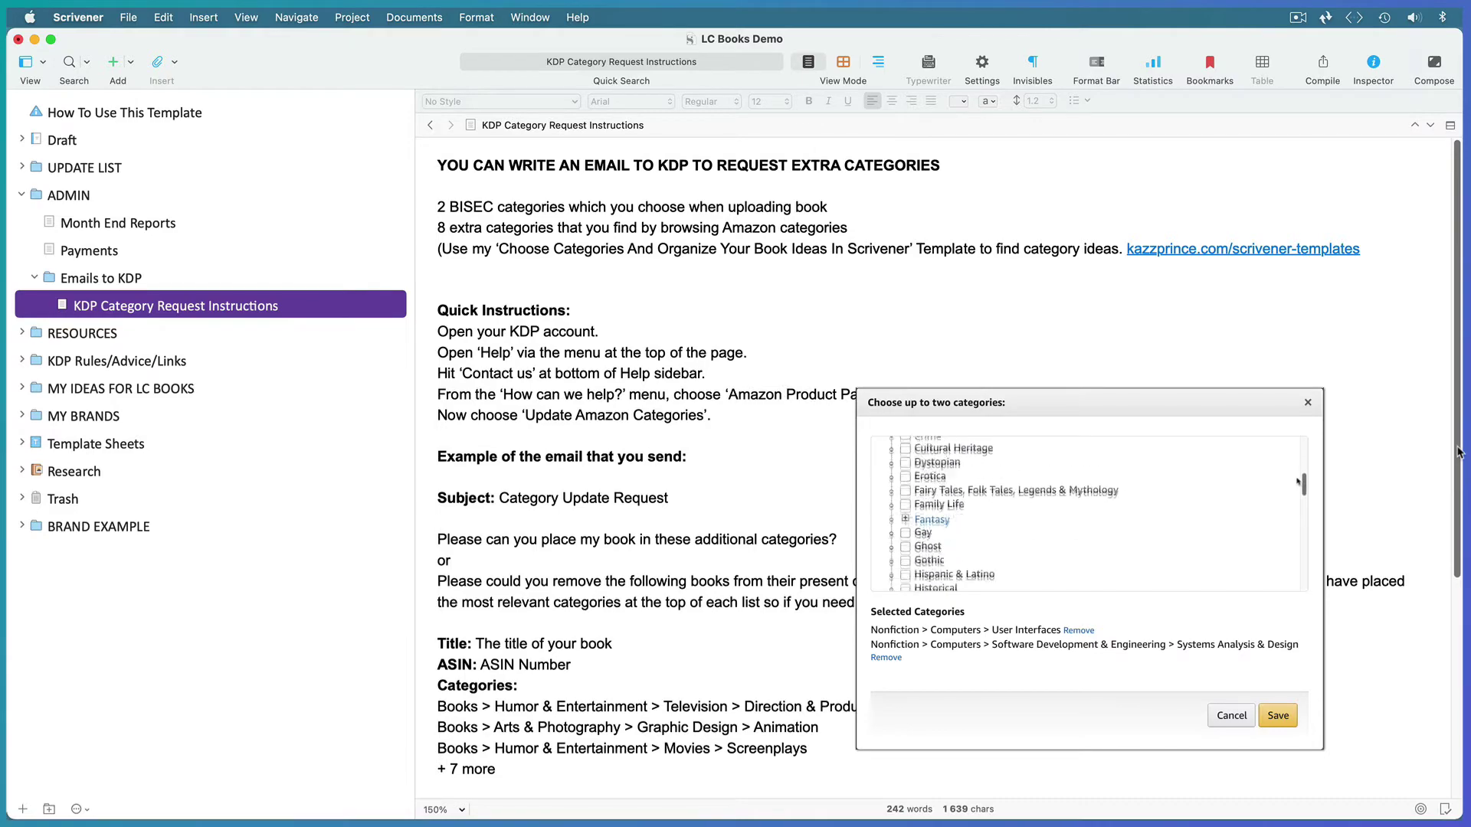
pyautogui.moveTo(1460, 452); pyautogui.dragTo(1459, 682)
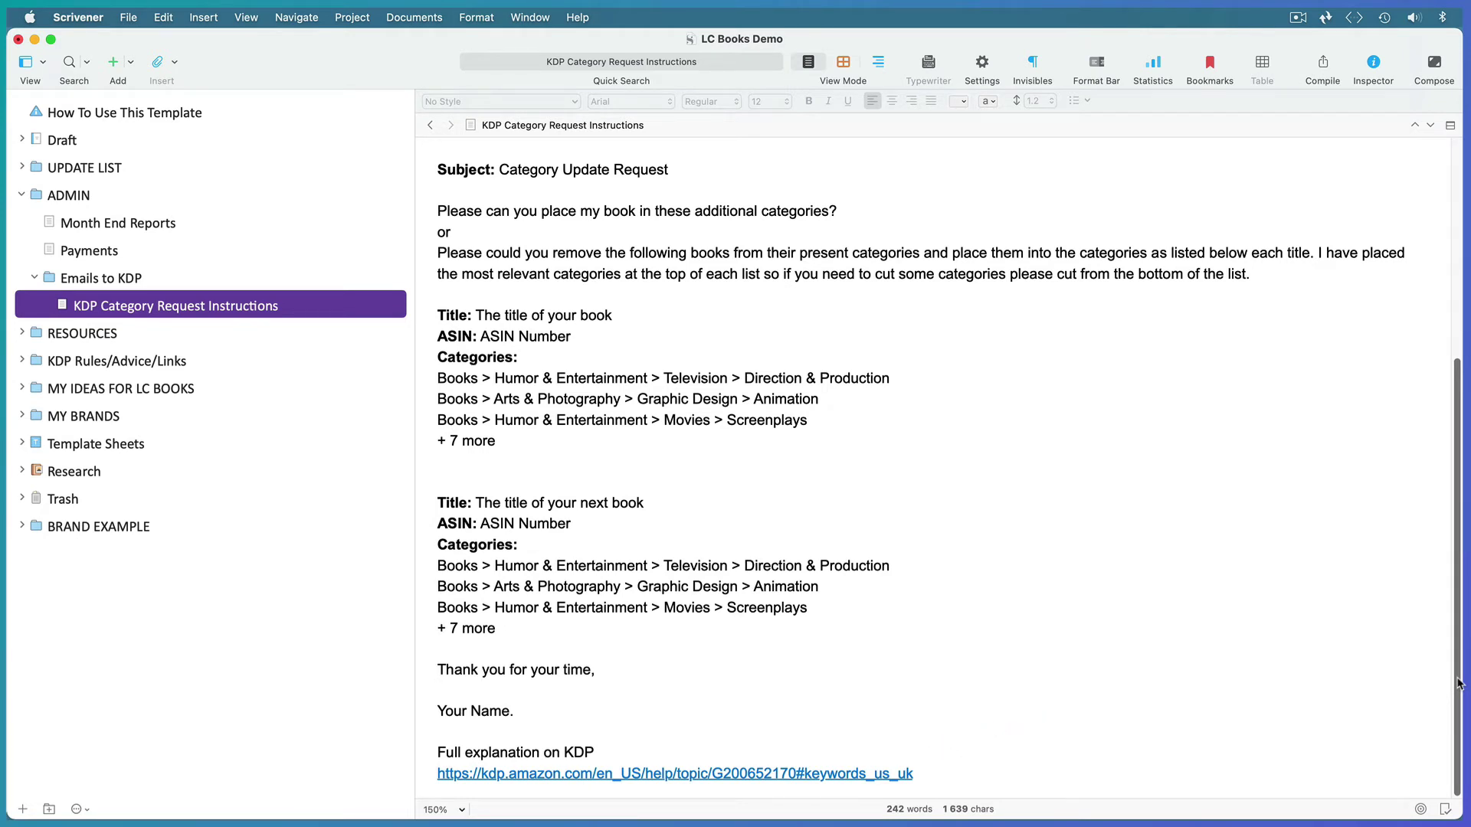
pyautogui.click(23, 444)
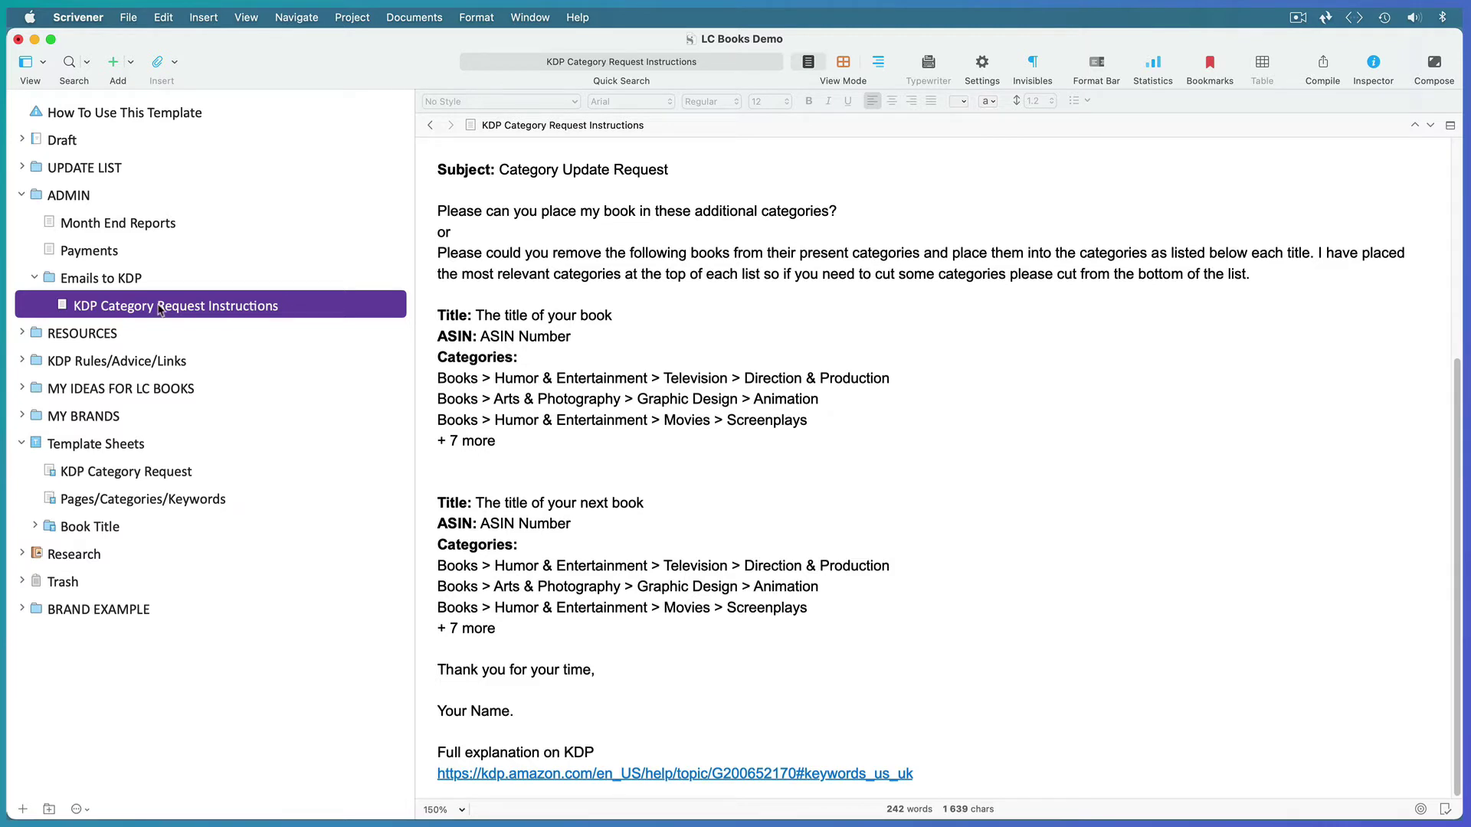
# - Create 'Request for Book Title' in Emails to KDP from the KDP Category Request template
pyautogui.click(347, 19)
pyautogui.moveTo(360, 78)
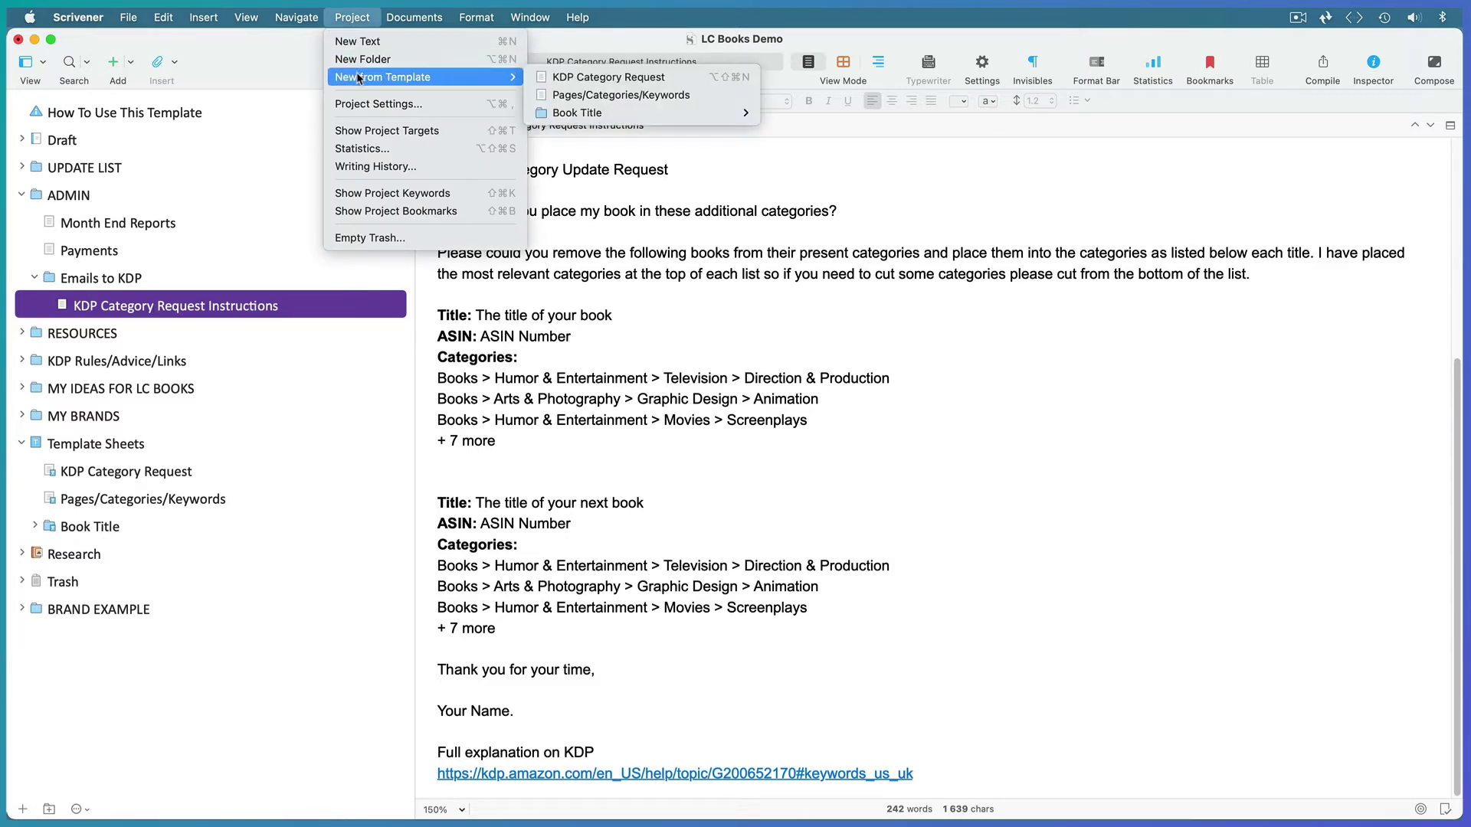
pyautogui.click(592, 80)
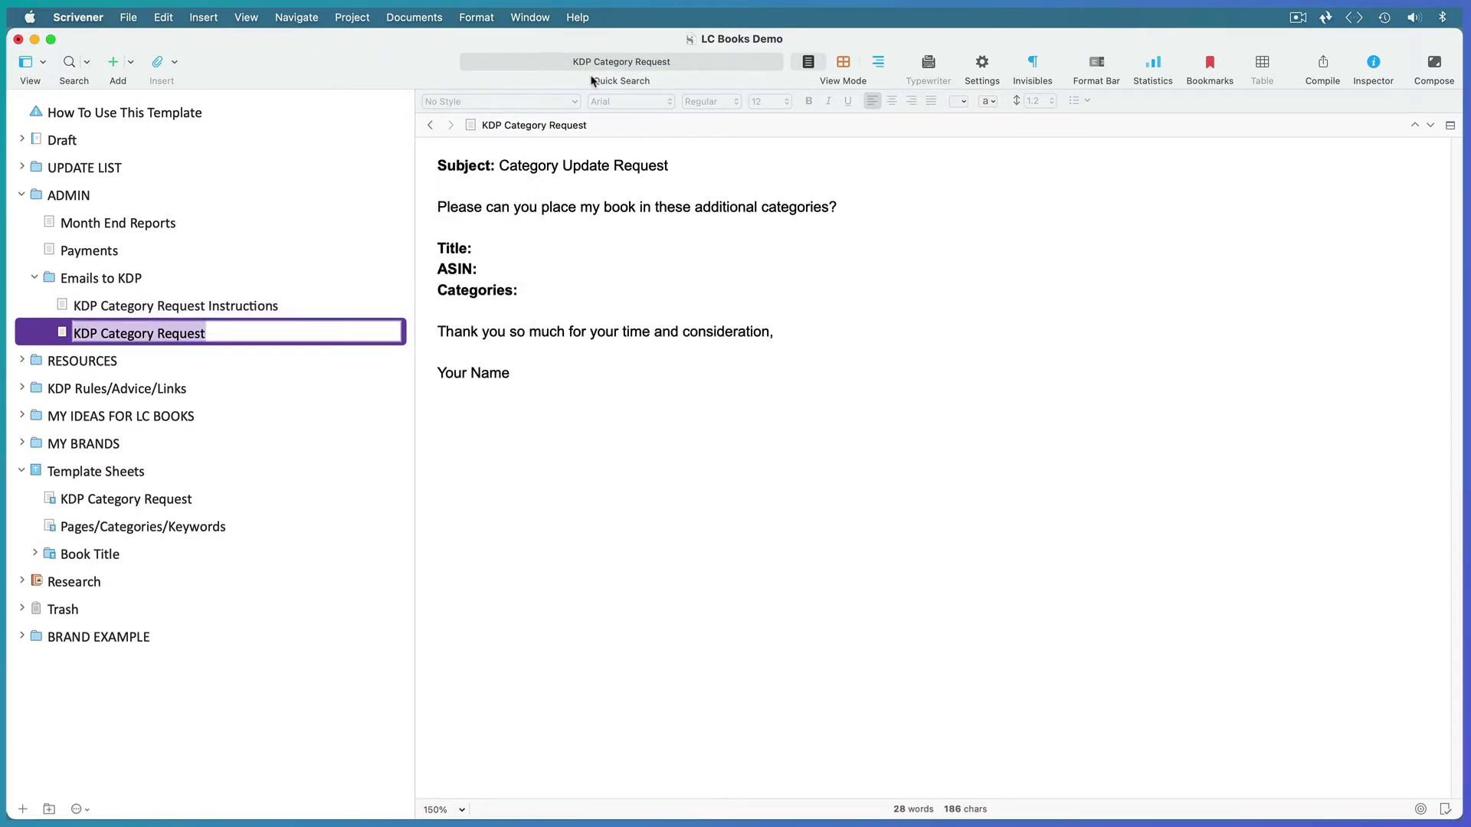
pyautogui.write('Request for')
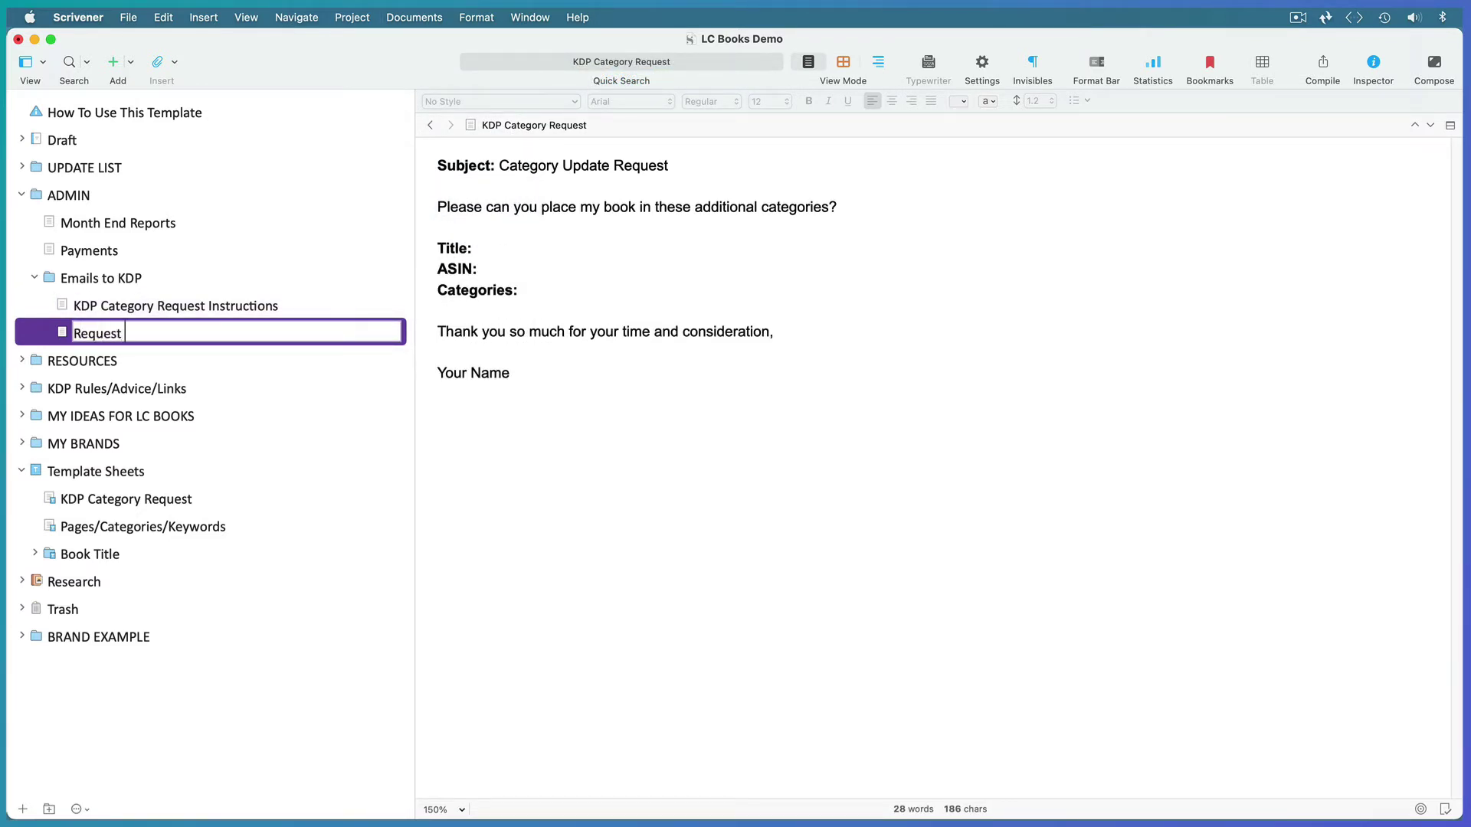
pyautogui.write(' Book Title')
pyautogui.press('Return')
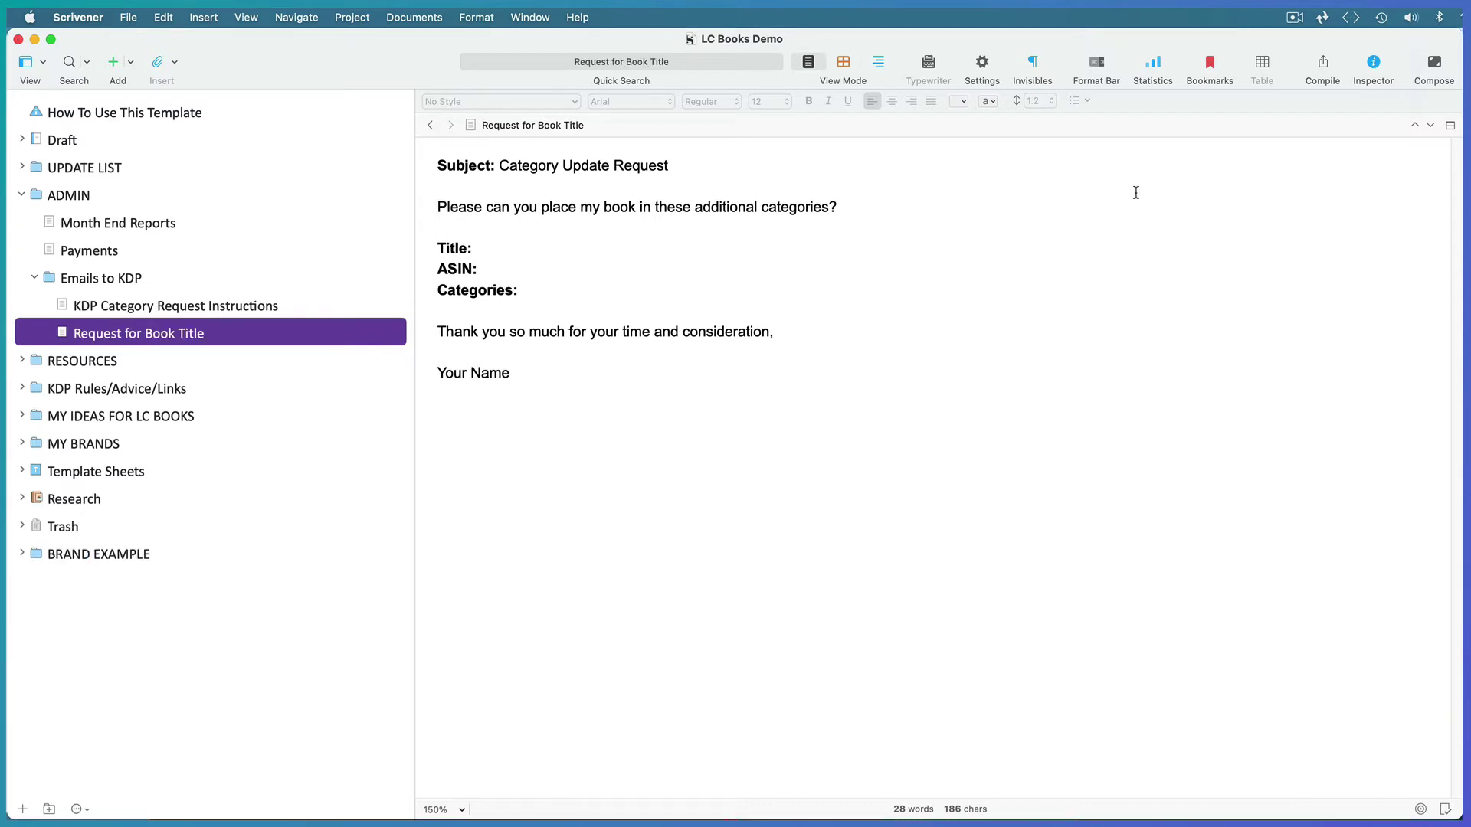
# - Split the editor and read the KDP Category Request Instructions in the top pane
pyautogui.click(1450, 126)
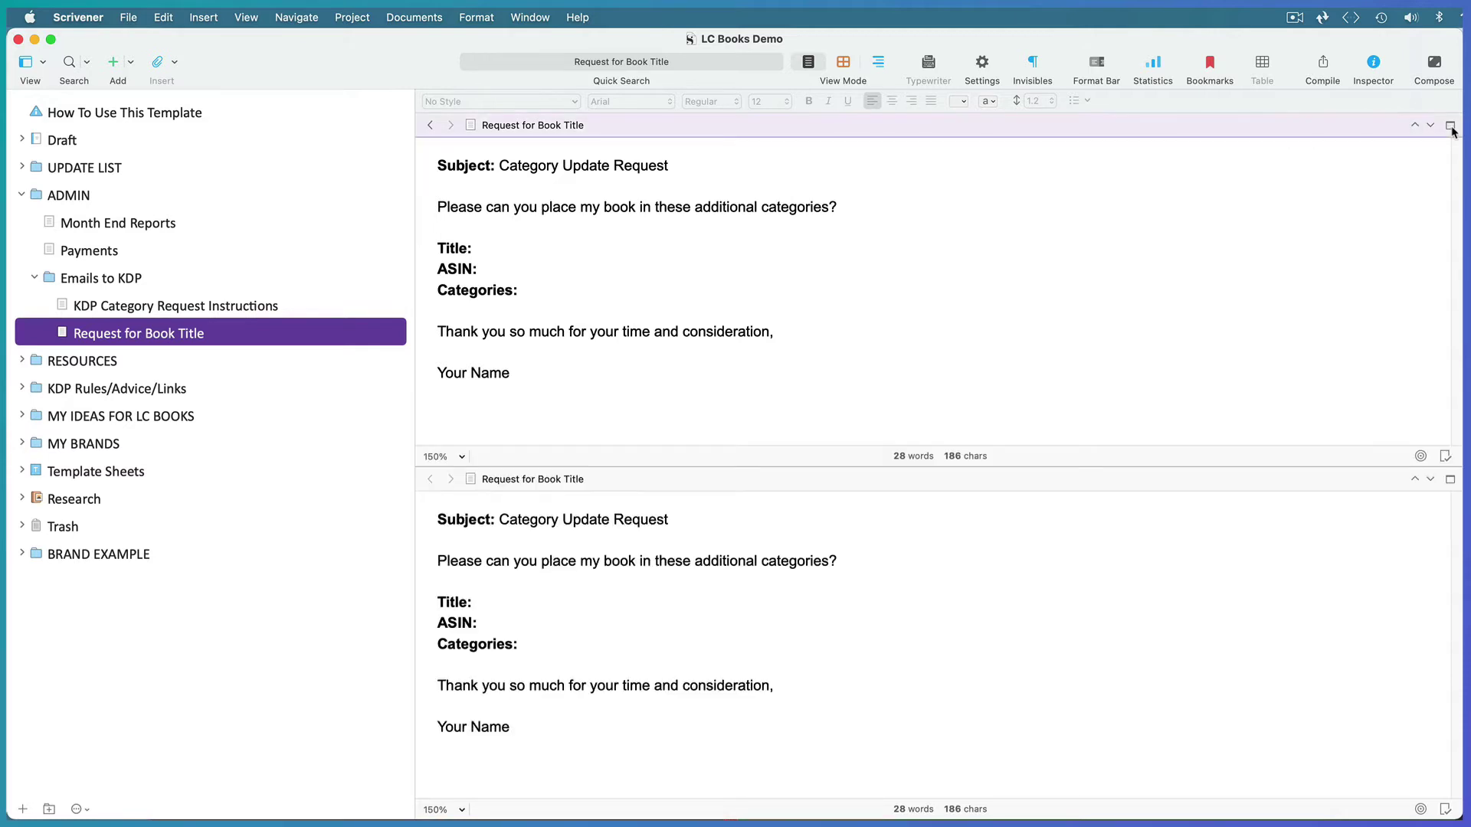
pyautogui.click(922, 260)
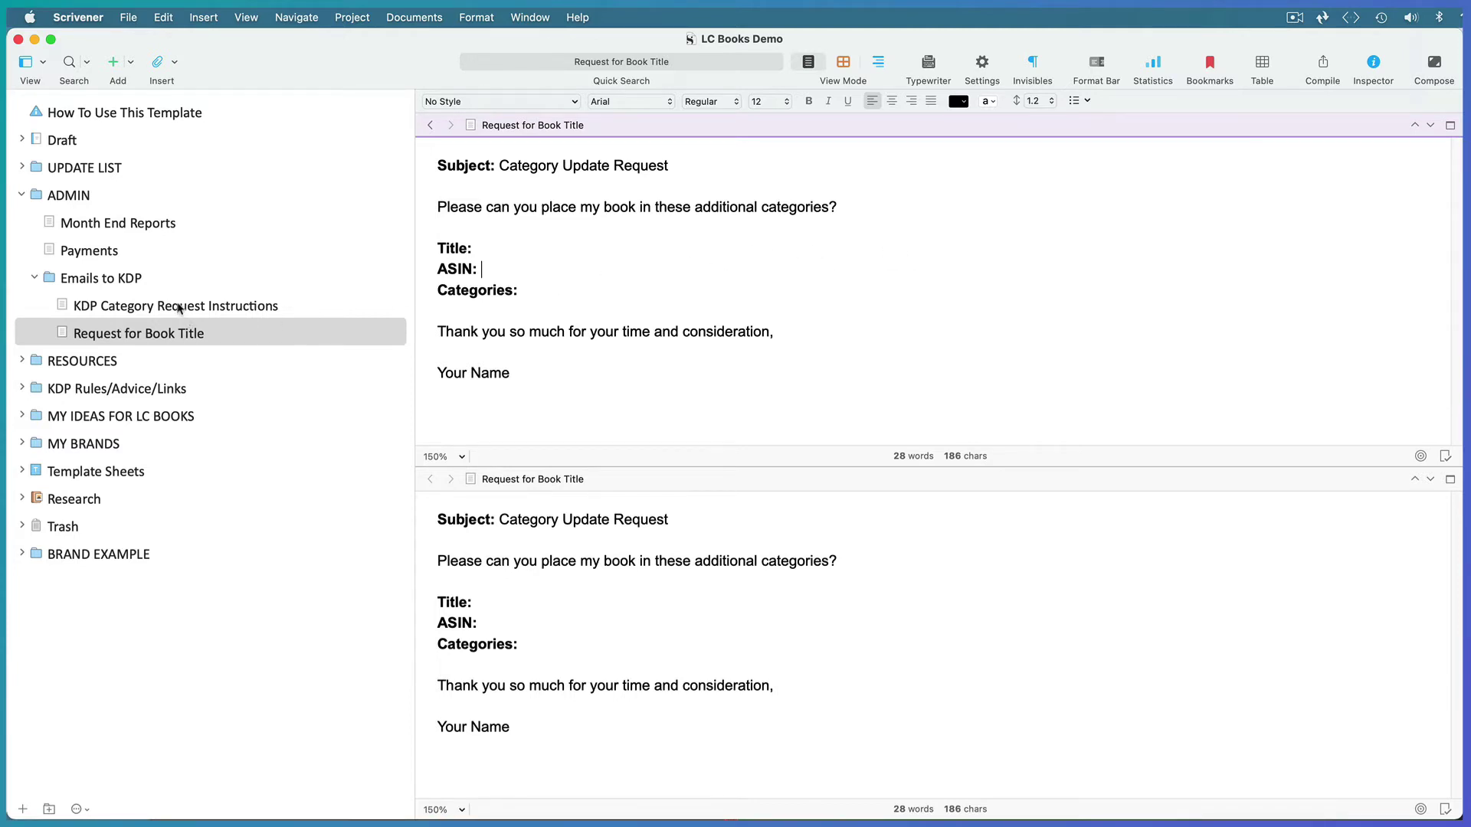
pyautogui.press('super+alt+r')
pyautogui.click(178, 308)
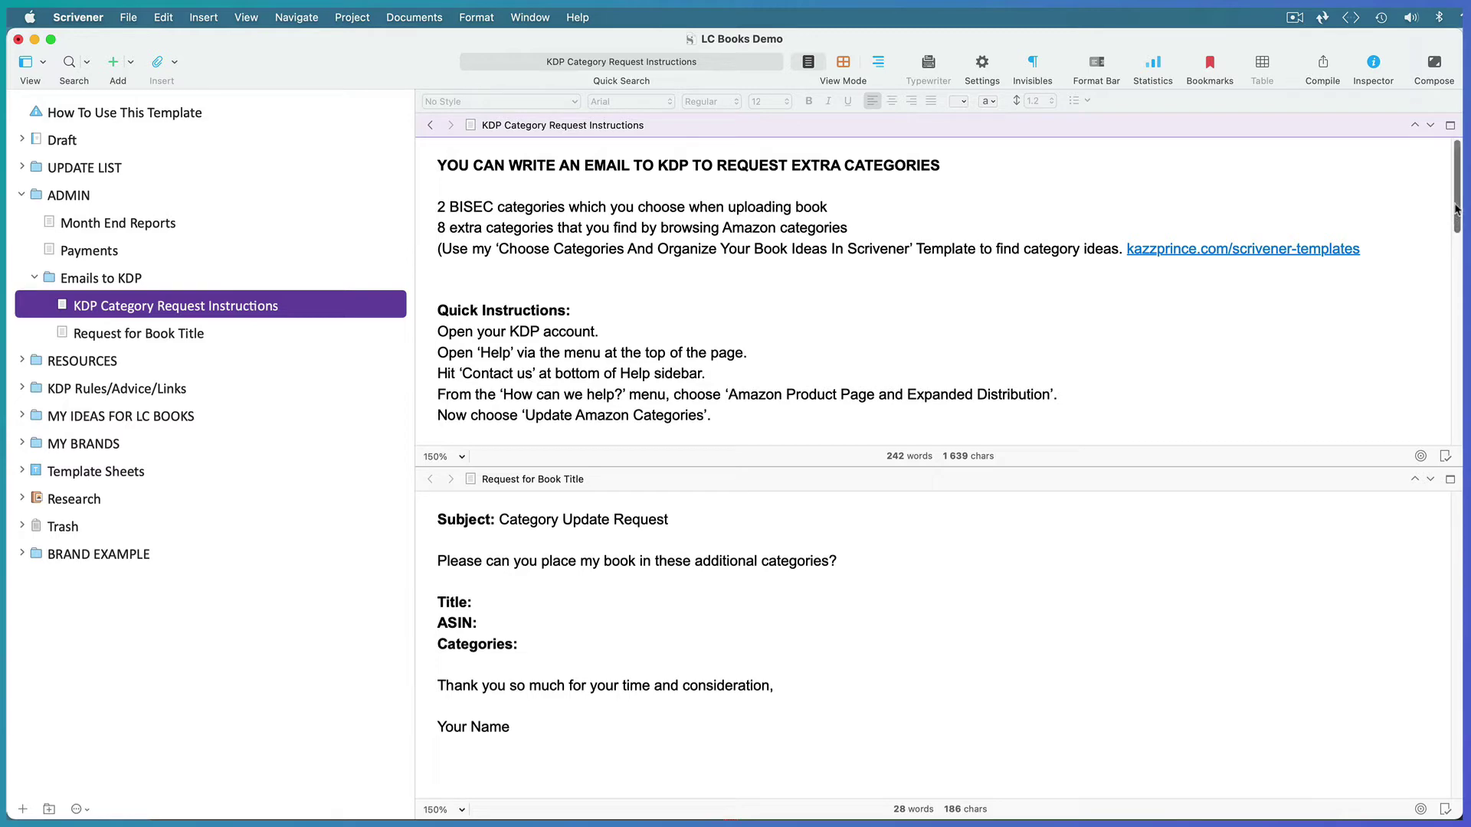
pyautogui.moveTo(1455, 214); pyautogui.dragTo(1448, 360)
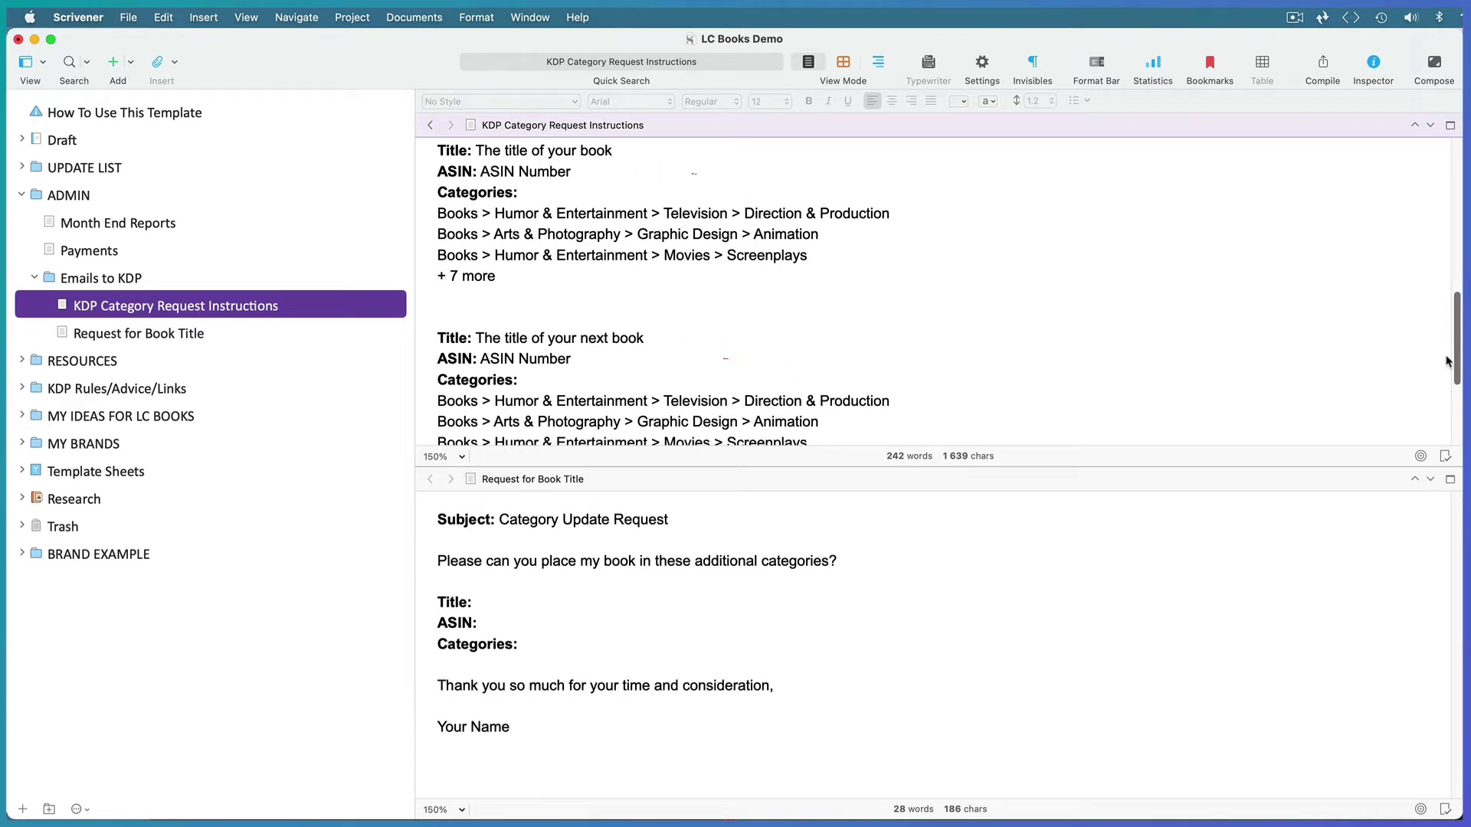
pyautogui.moveTo(1448, 360); pyautogui.dragTo(1448, 397)
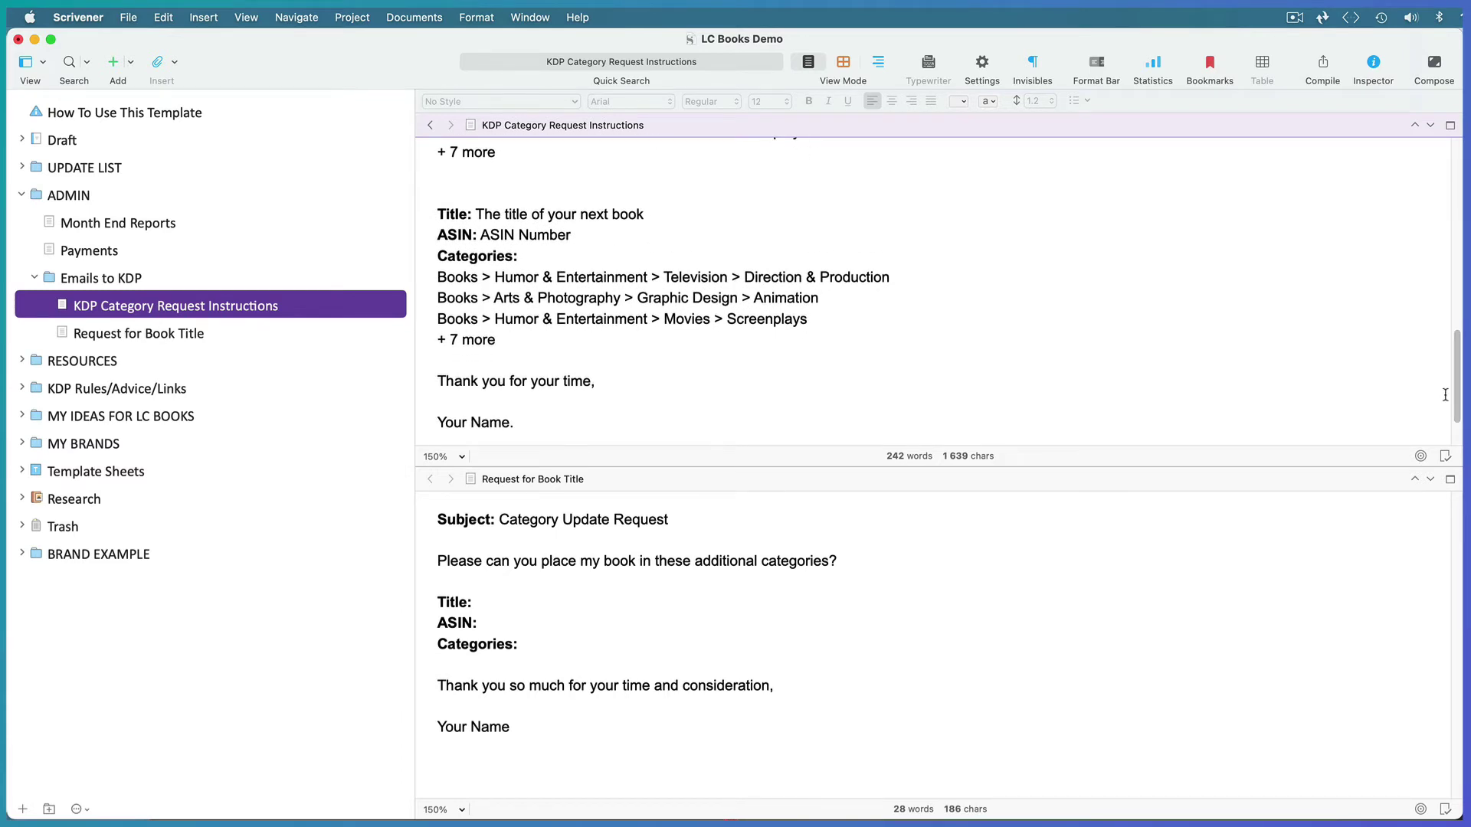
# - Return to a single editor, collapse ADMIN, and expand the RESOURCES folder
pyautogui.click(1451, 126)
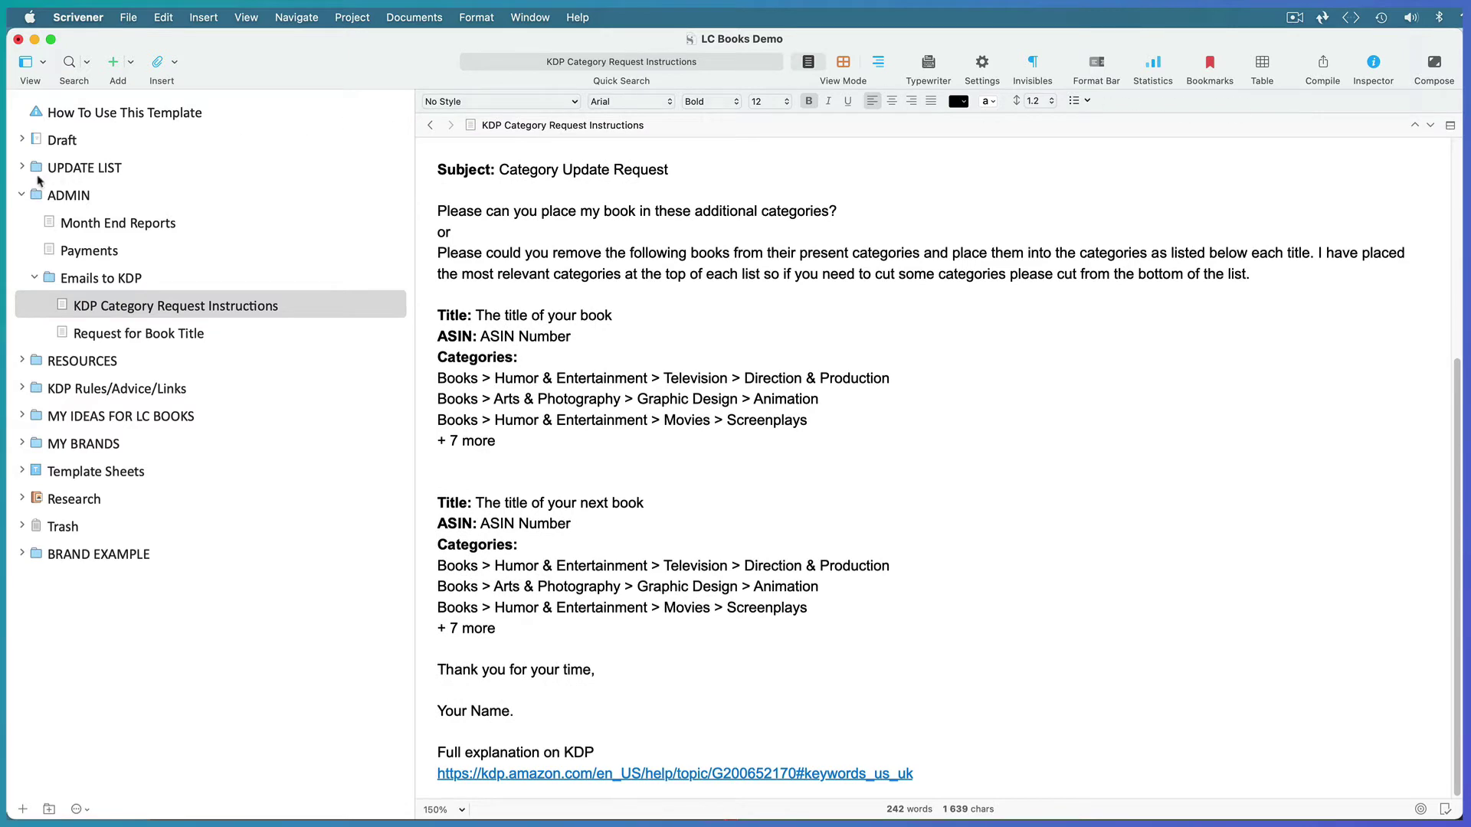
pyautogui.click(22, 196)
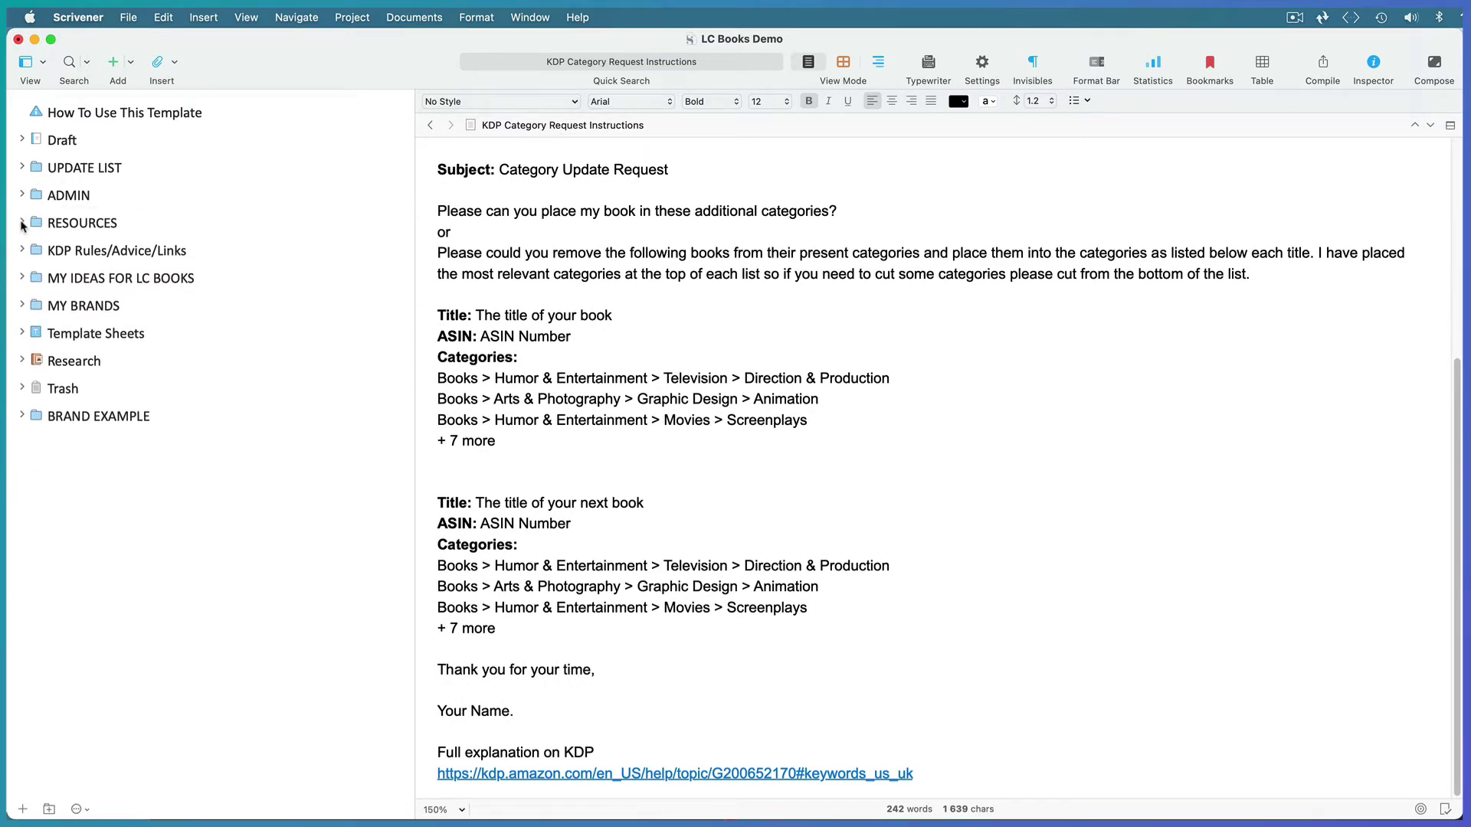
pyautogui.click(23, 223)
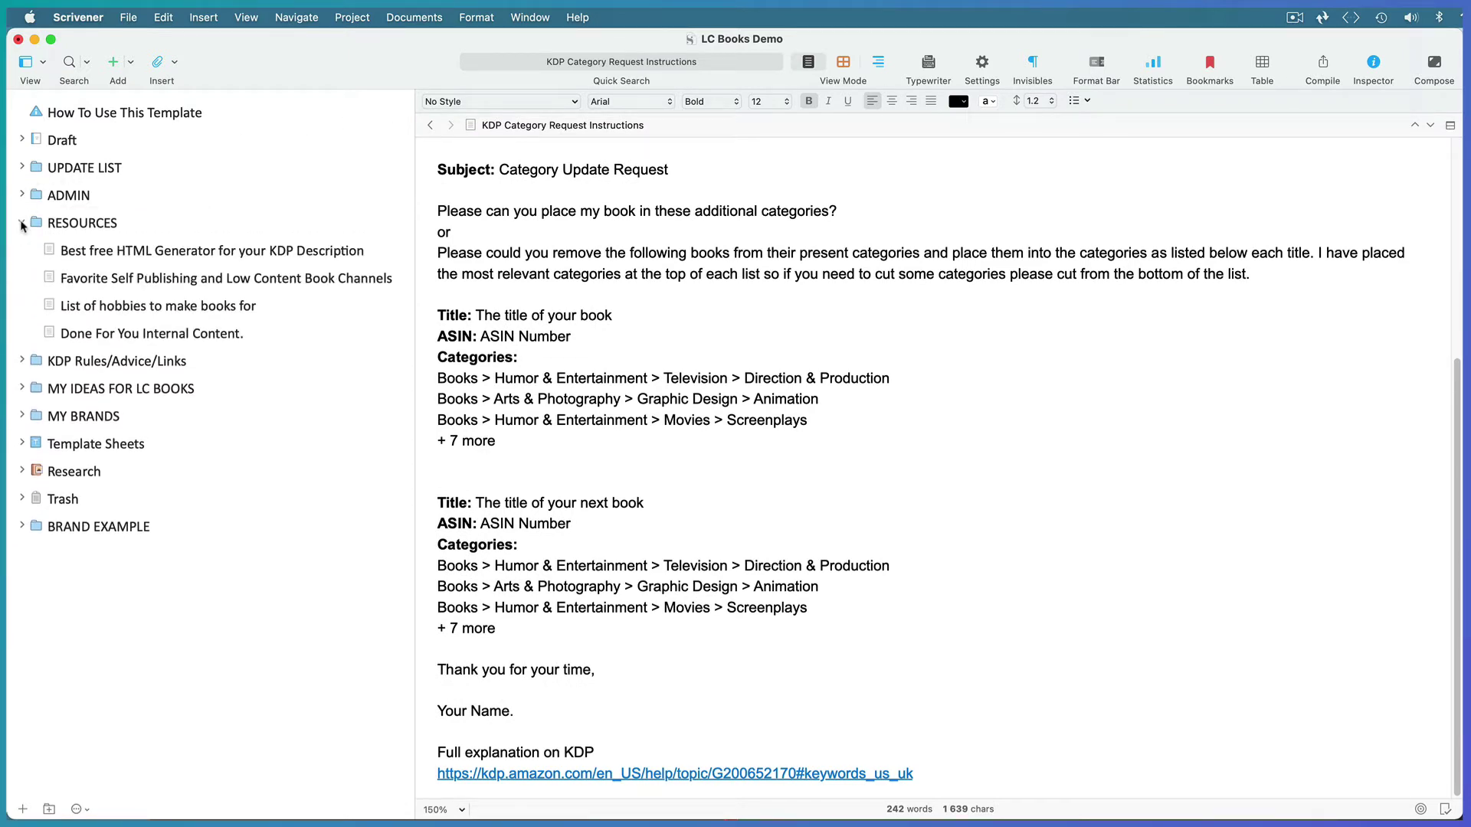
# - Demo the HTML generator: bold the first line, bullet three lines, and generate the HTML code
pyautogui.click(120, 253)
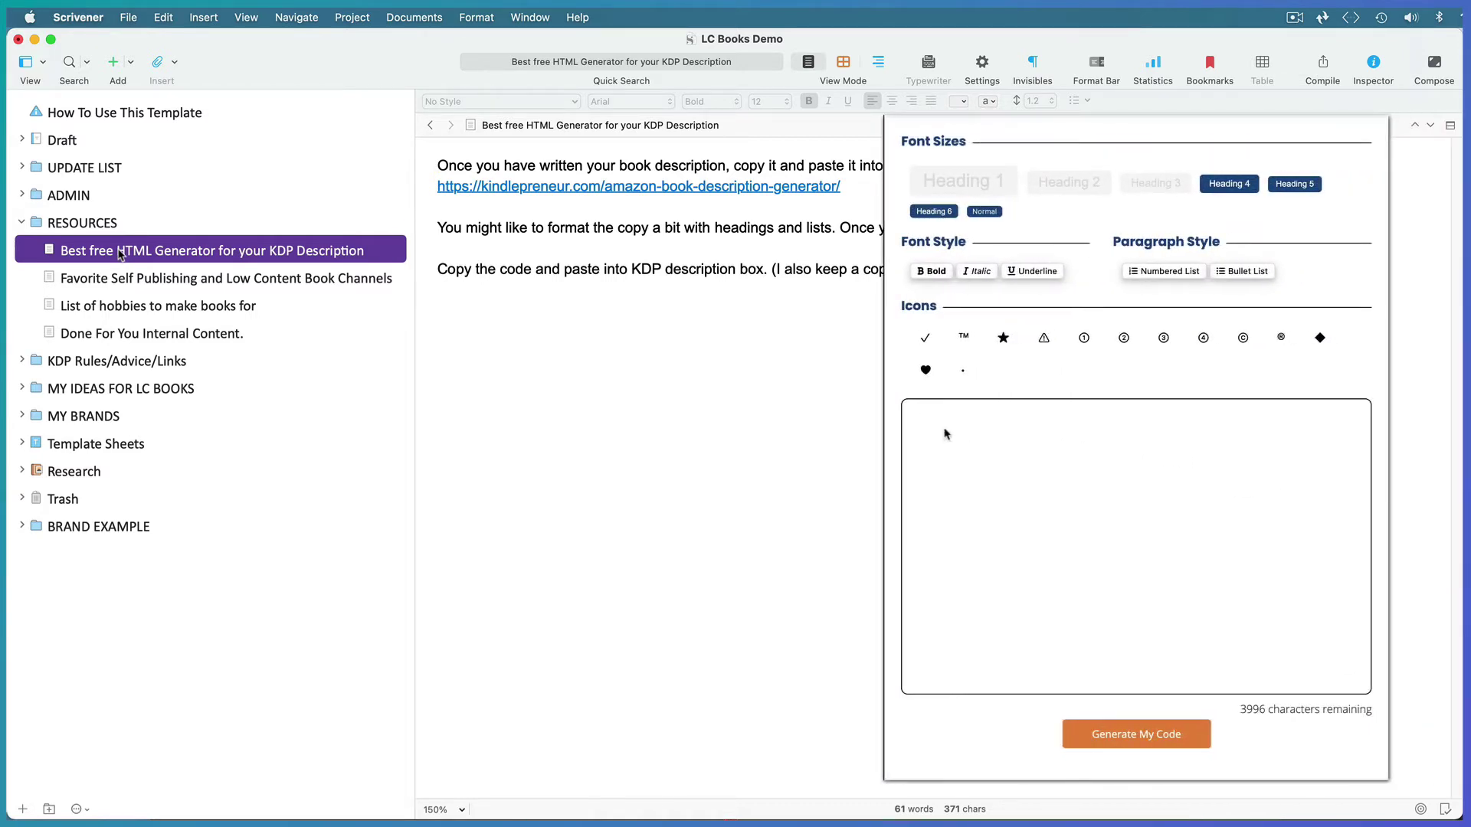
pyautogui.write('At vero eos et accusamus et iusto odio dignissimos?  Ducimus qui blanditiis praesentium voluptatum deleniti atque corrupti quos dolores et quas molestias excepturi sint occaecati cupiditate non provident, similique sunt in culpa qui officia deserunt mollitia animi, id est laborum et dolorum fuga.  Et harum quidem rerum facilis est et expedita distinctio.  Nam libero tempore, cum soluta.  Nobis est eligendi optio cumque nihil.    Impedit quo minus id quod maxime Placeat facere possimus, omnis voluptas assumenda est, omnis dolor repellendus. Temporibus autem quibusdam et aut officiis debitis aut rerum necessitatibus saepe eveniet ut et voluptates repudiandae sint et molestiae non recusandae. Itaque earum rerum hic tenetur a sapiente delectus, ut aut reiciendis voluptatibus maiores alias consequatur aut perferendis doloribus asperiores repellat.')
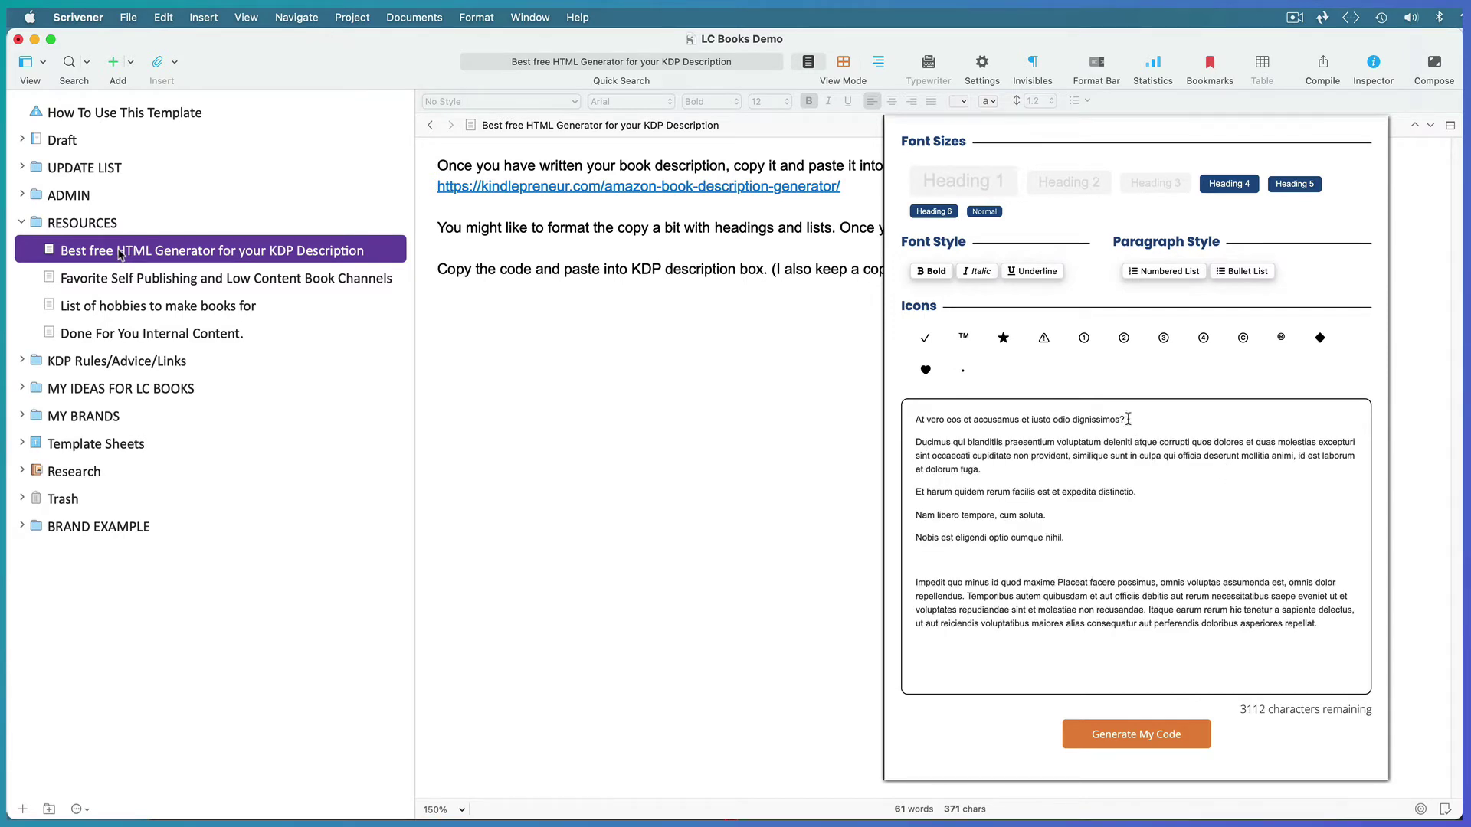
pyautogui.moveTo(1126, 419); pyautogui.dragTo(910, 422)
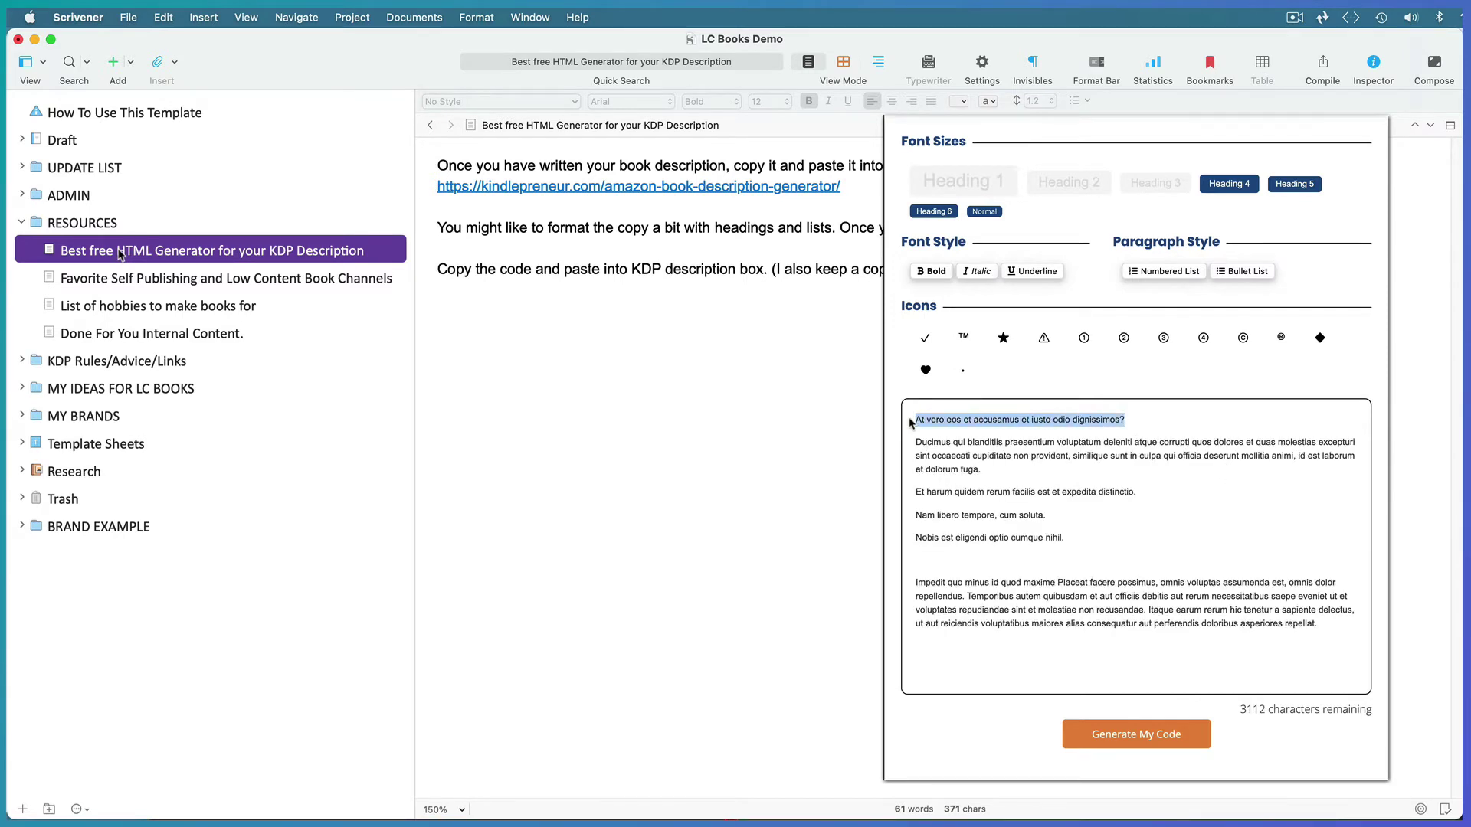
pyautogui.click(936, 272)
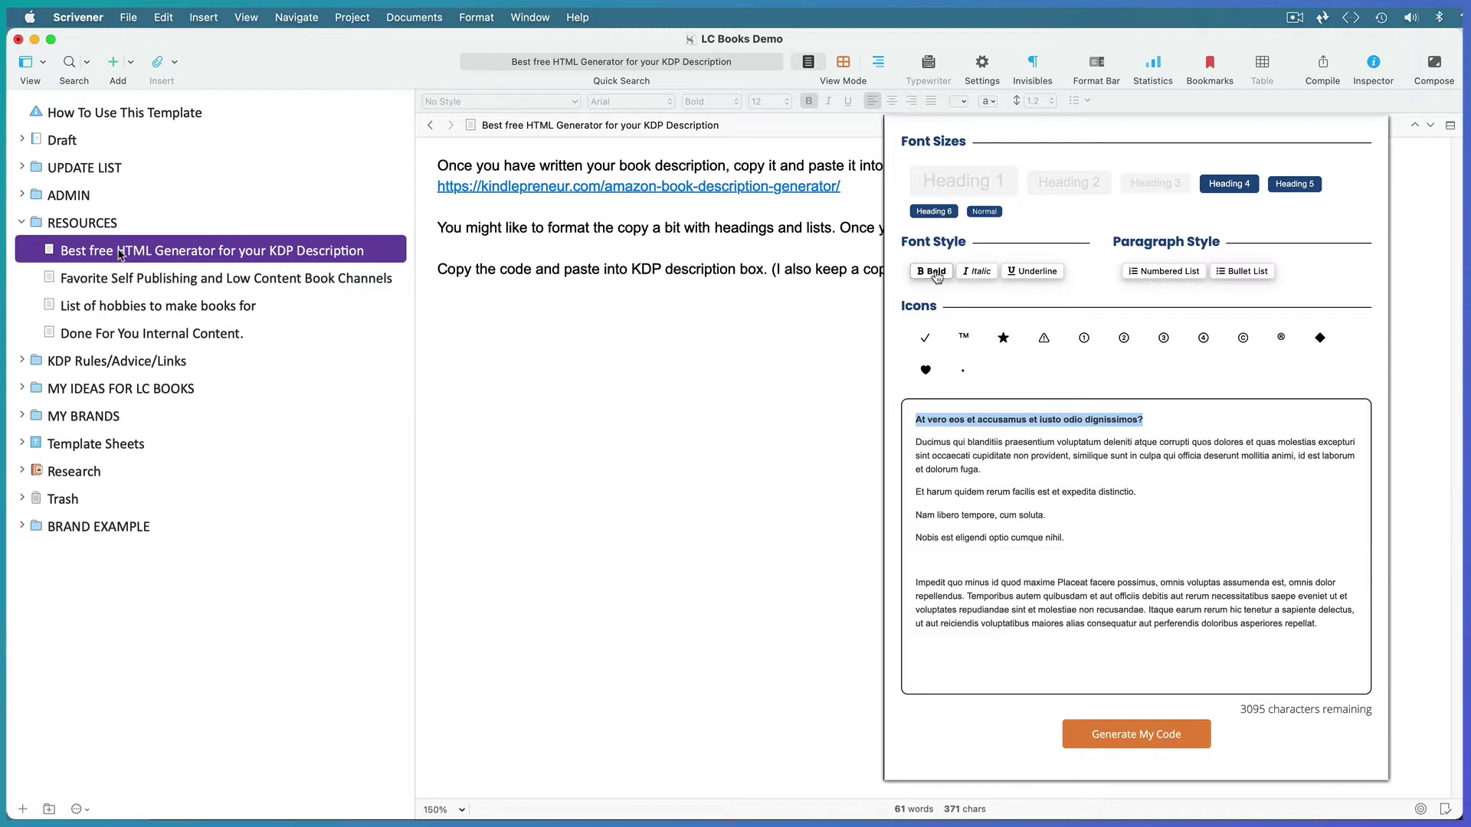
pyautogui.moveTo(1077, 538); pyautogui.dragTo(916, 491)
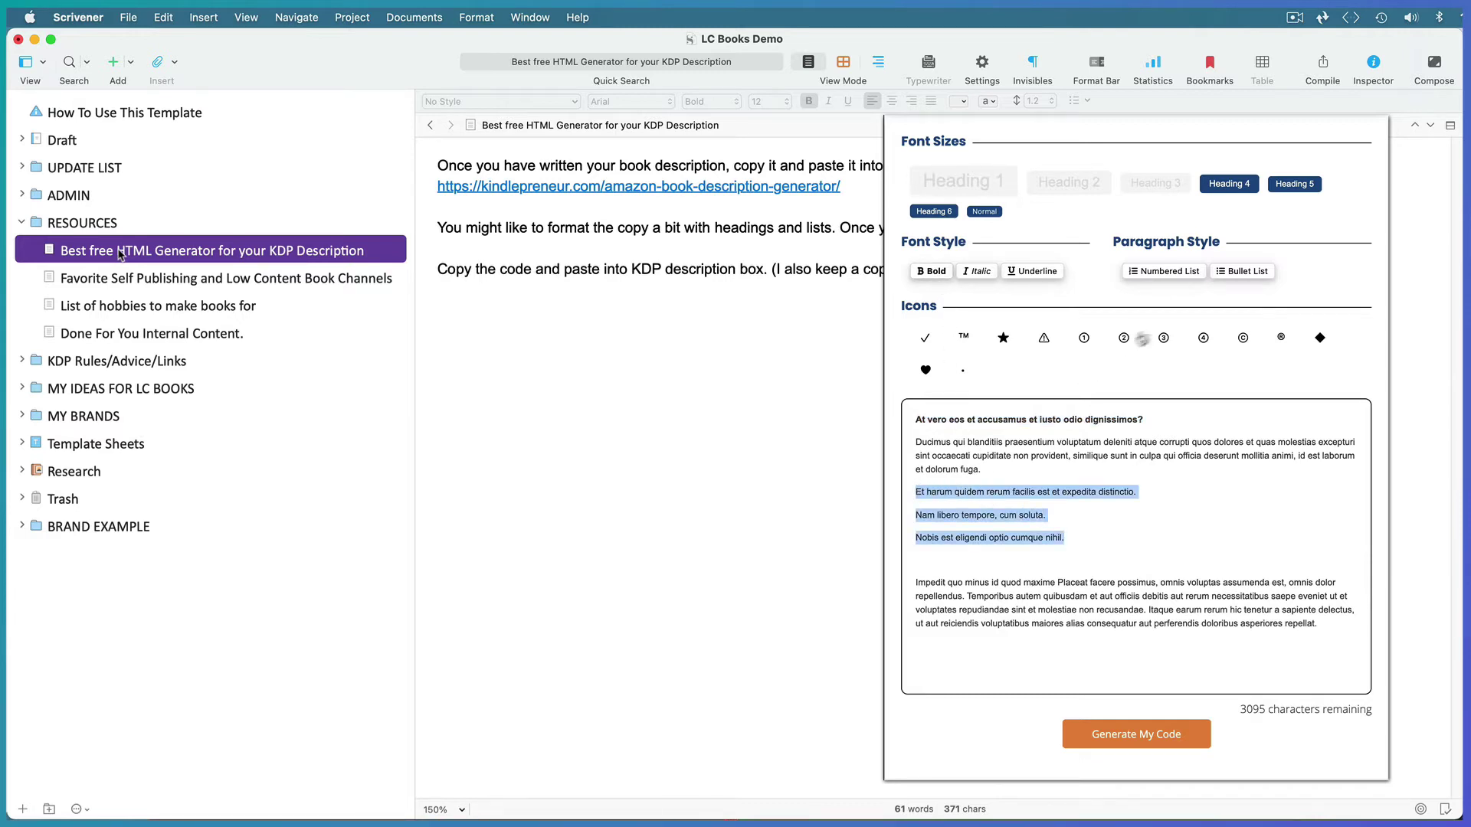
pyautogui.click(1241, 271)
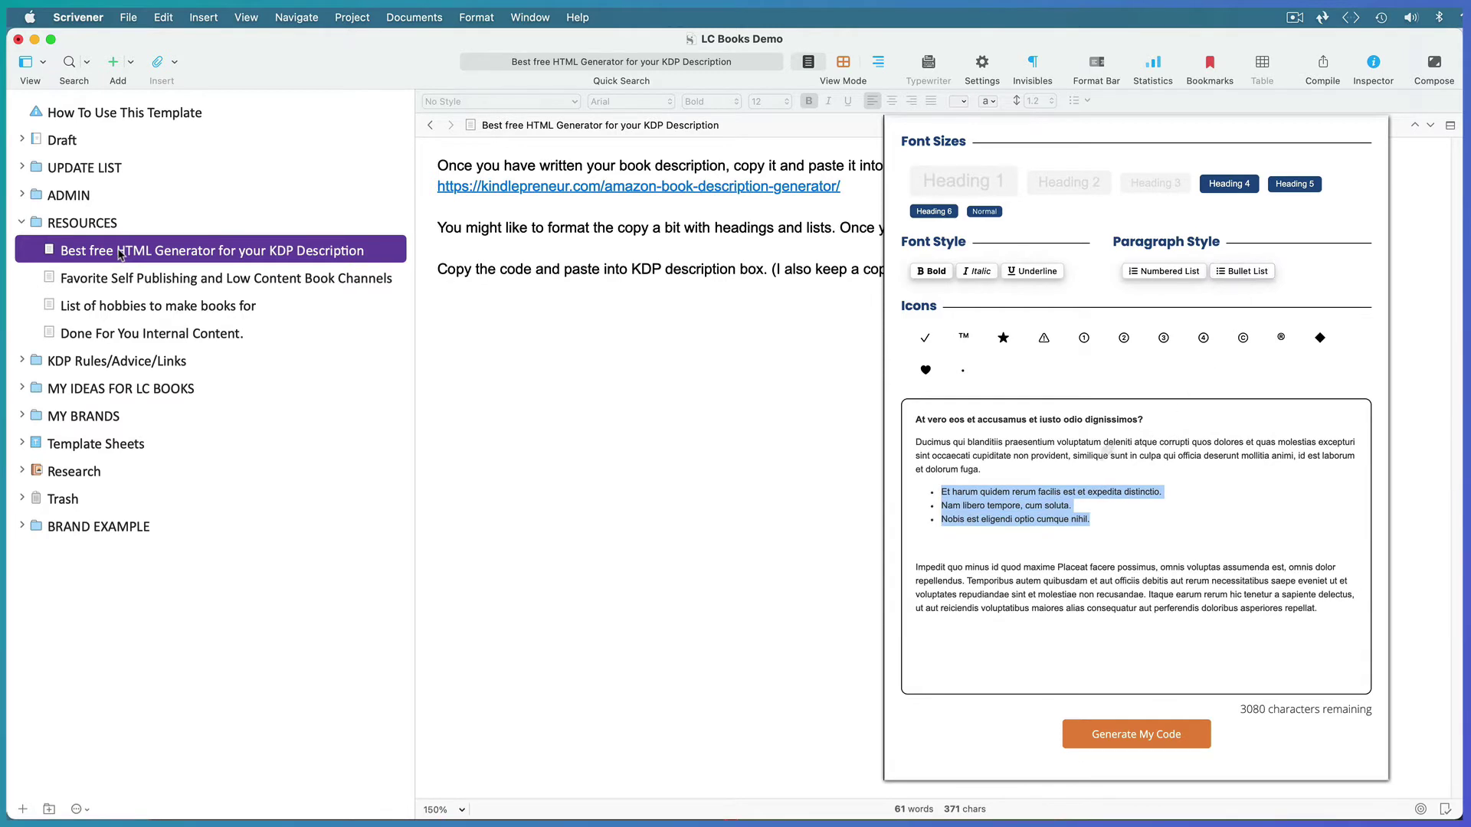
pyautogui.click(950, 545)
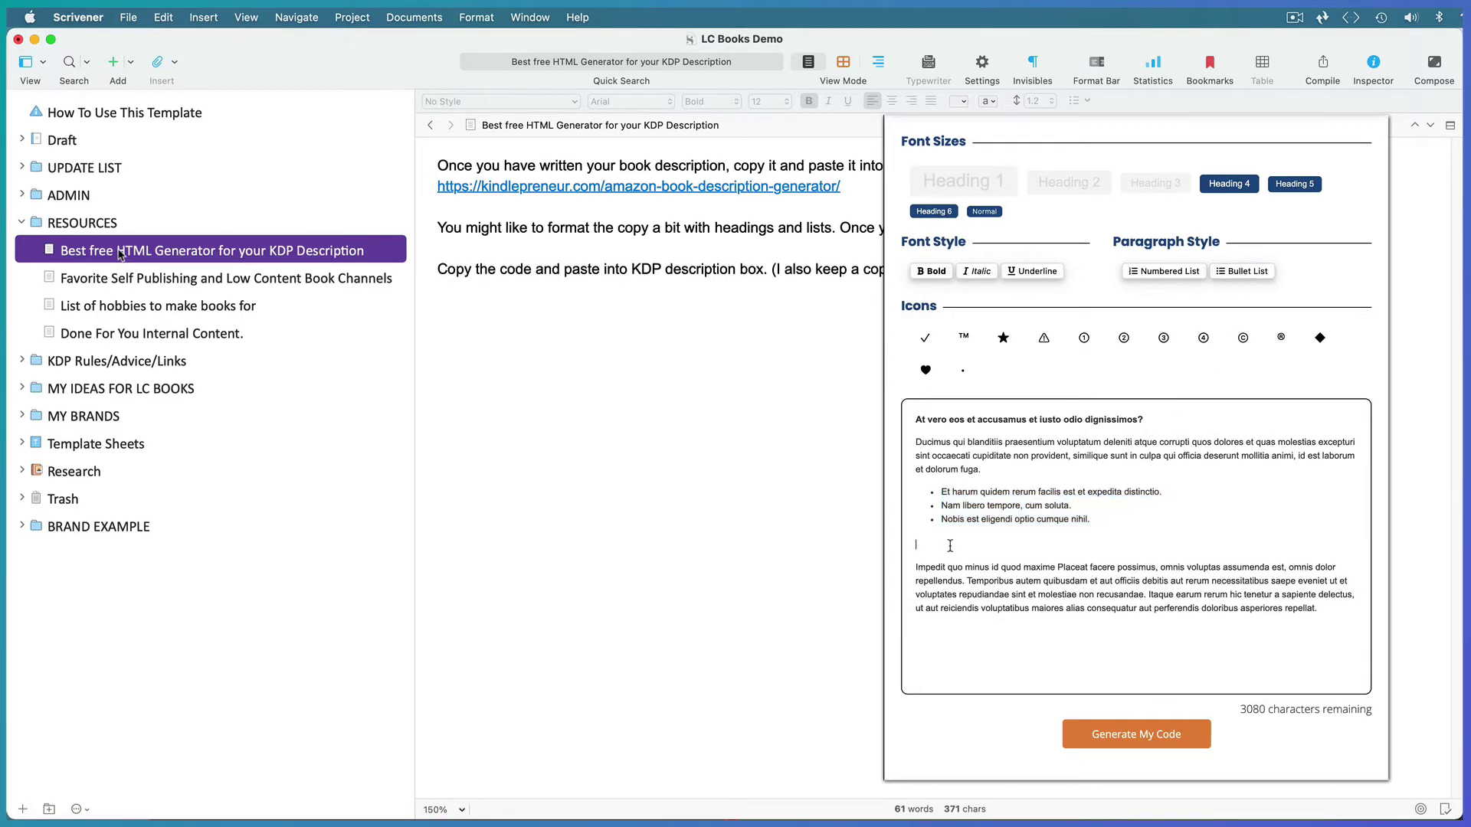
pyautogui.press('BackSpace')
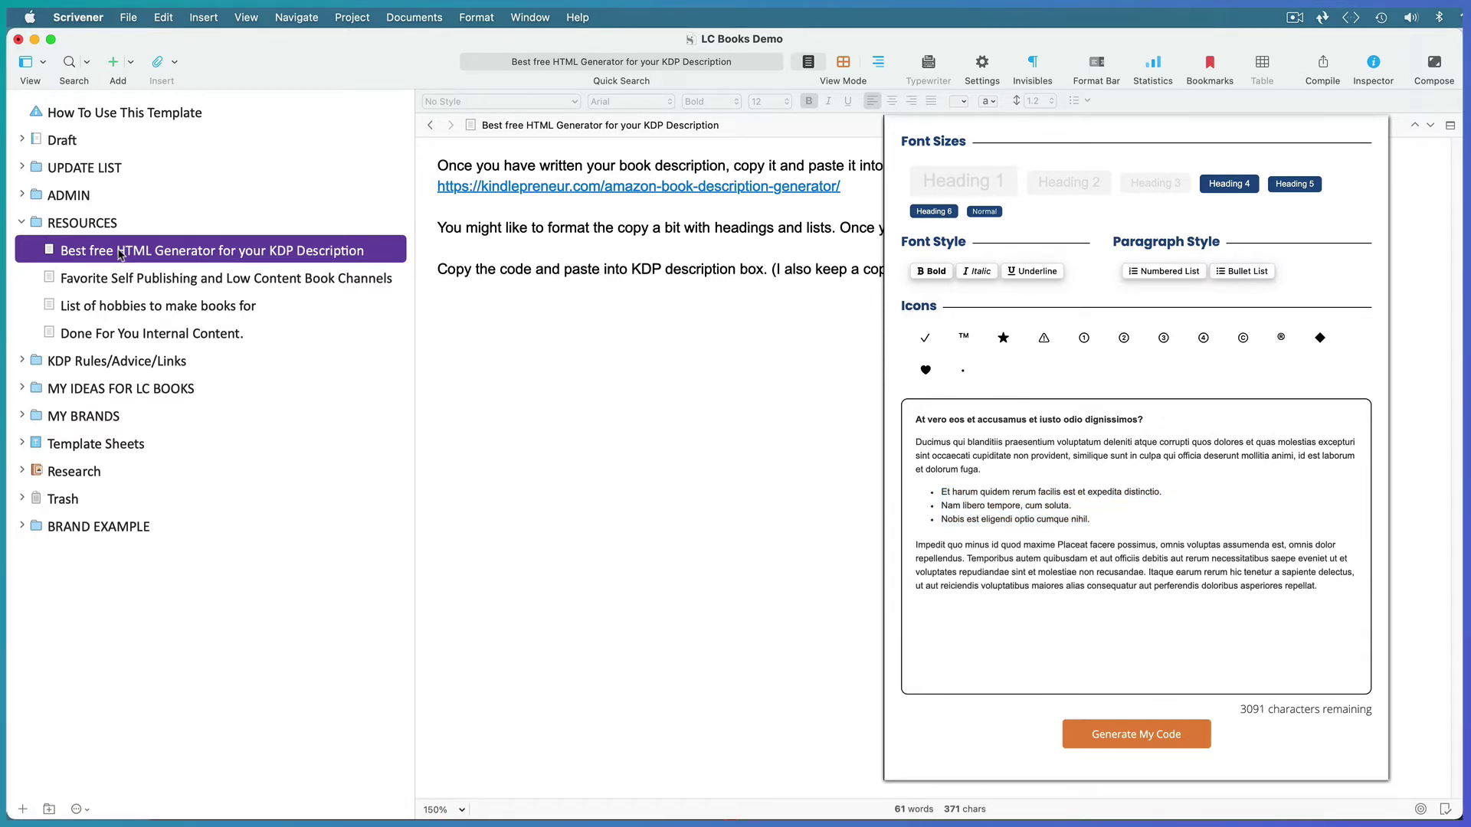
pyautogui.click(1132, 735)
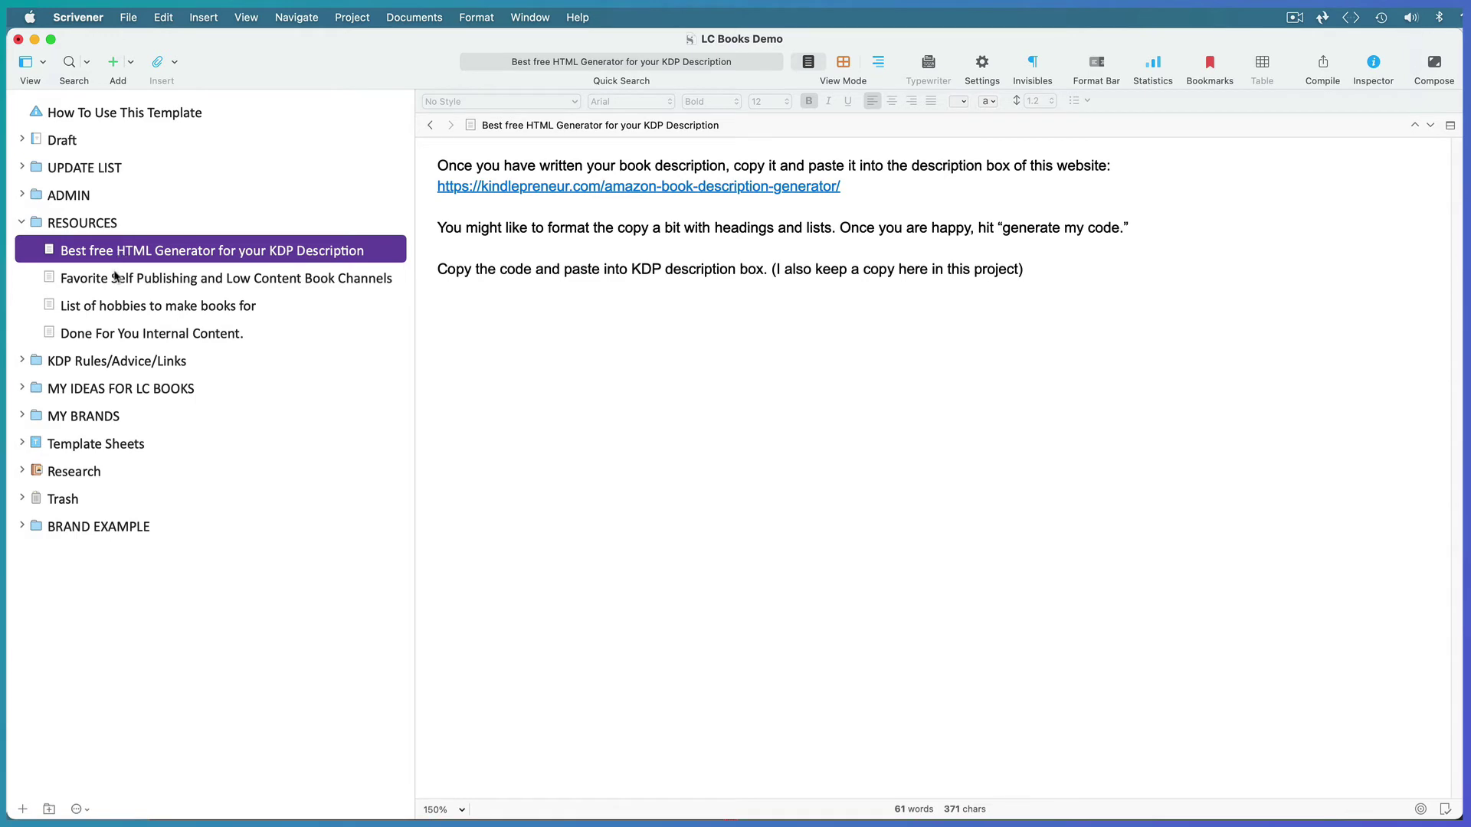
# - Browse the remaining RESOURCES notes to Done For You Internal Content, then expand KDP Rules/Advice/Links
pyautogui.click(117, 282)
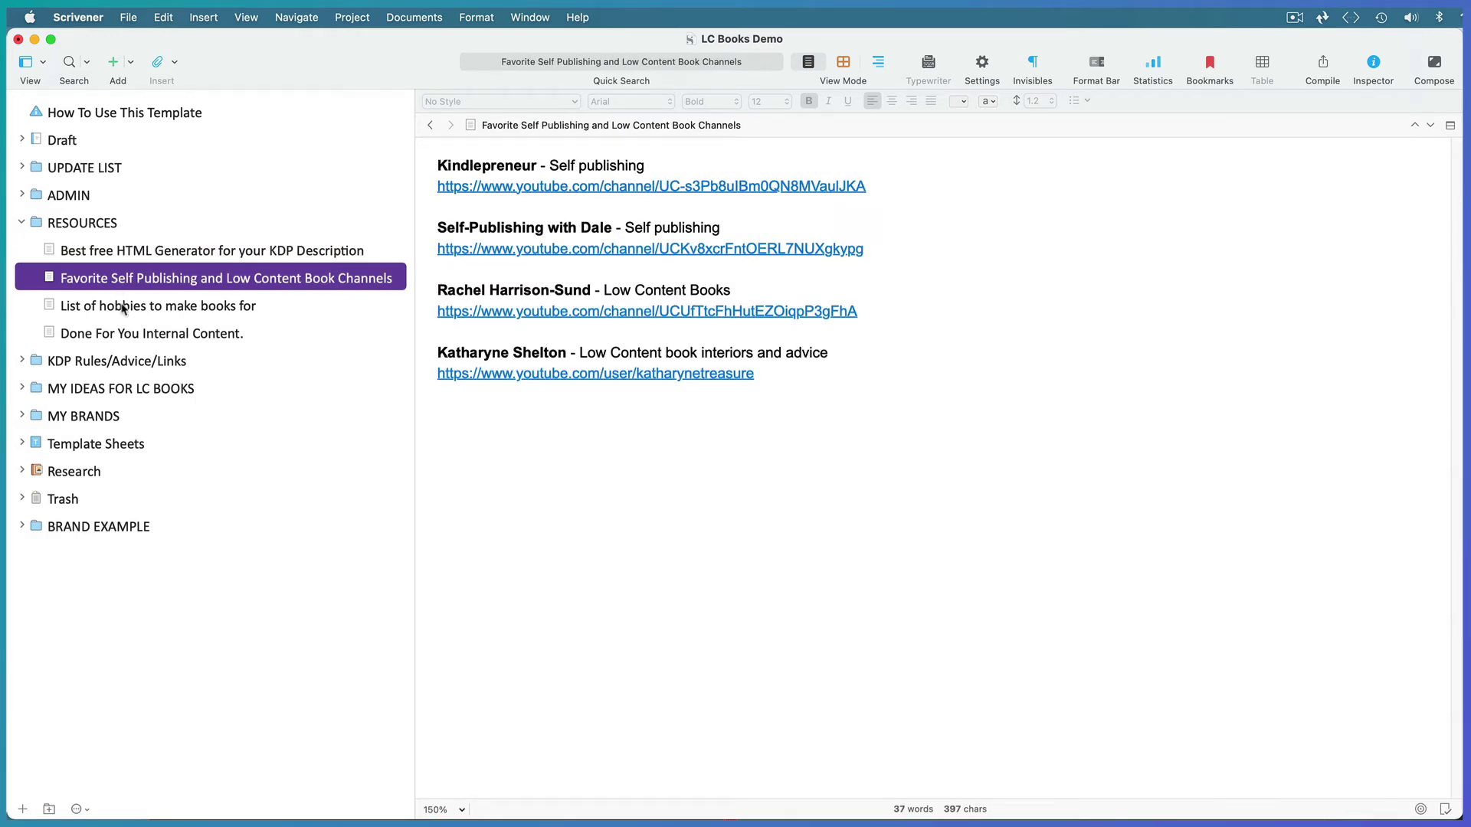
pyautogui.click(124, 307)
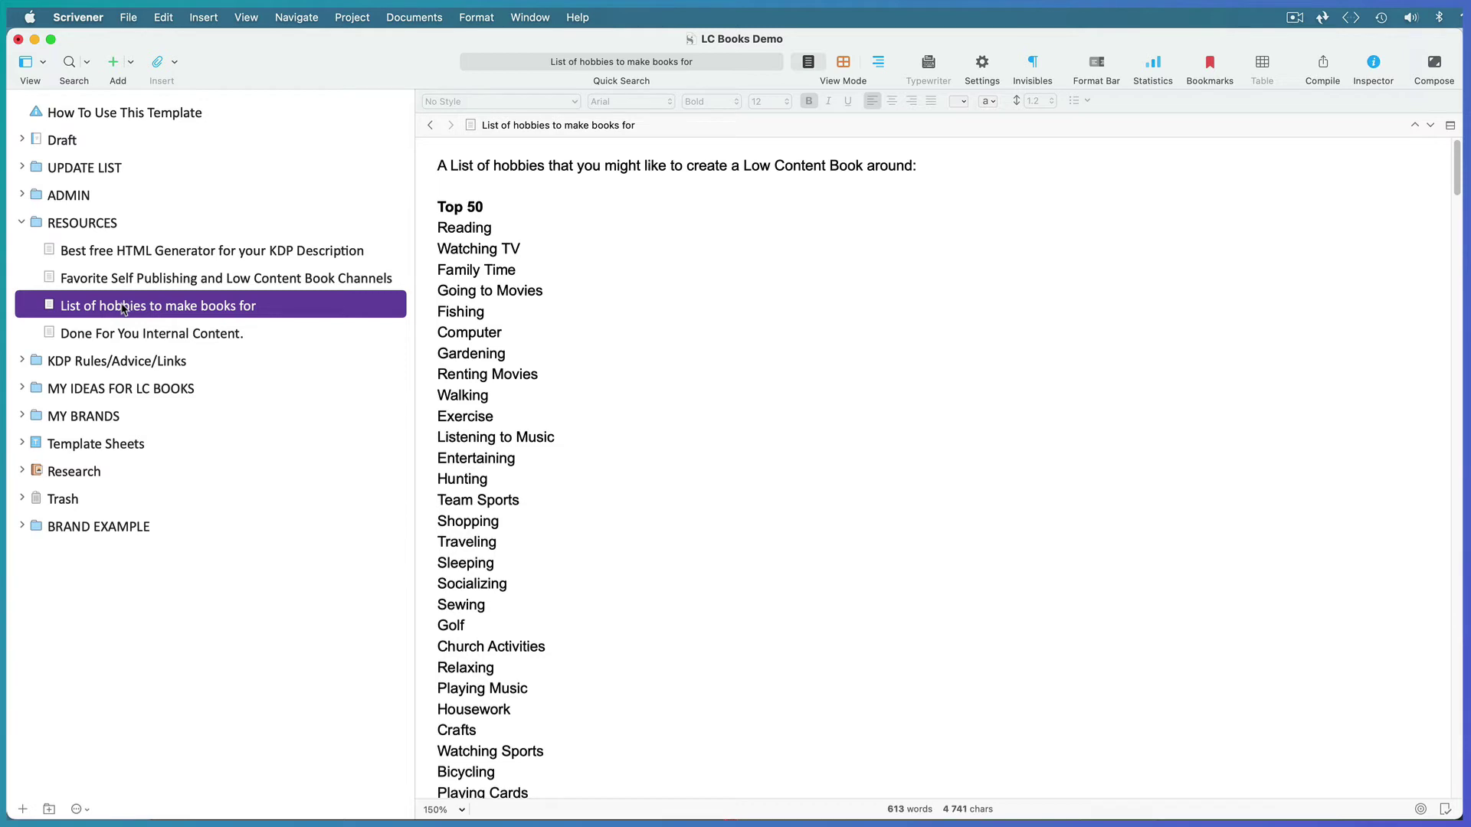
pyautogui.click(125, 335)
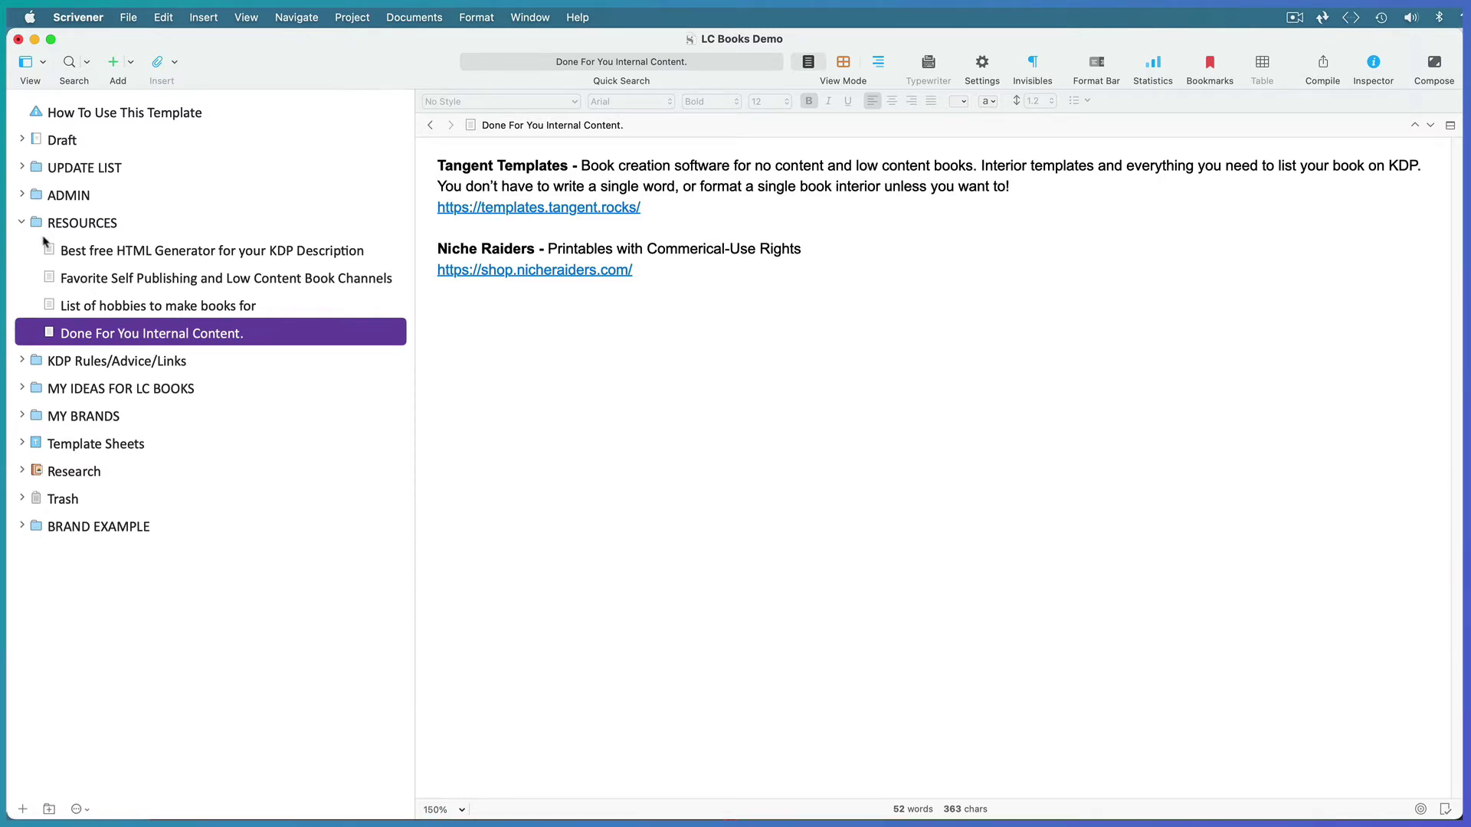
pyautogui.click(22, 223)
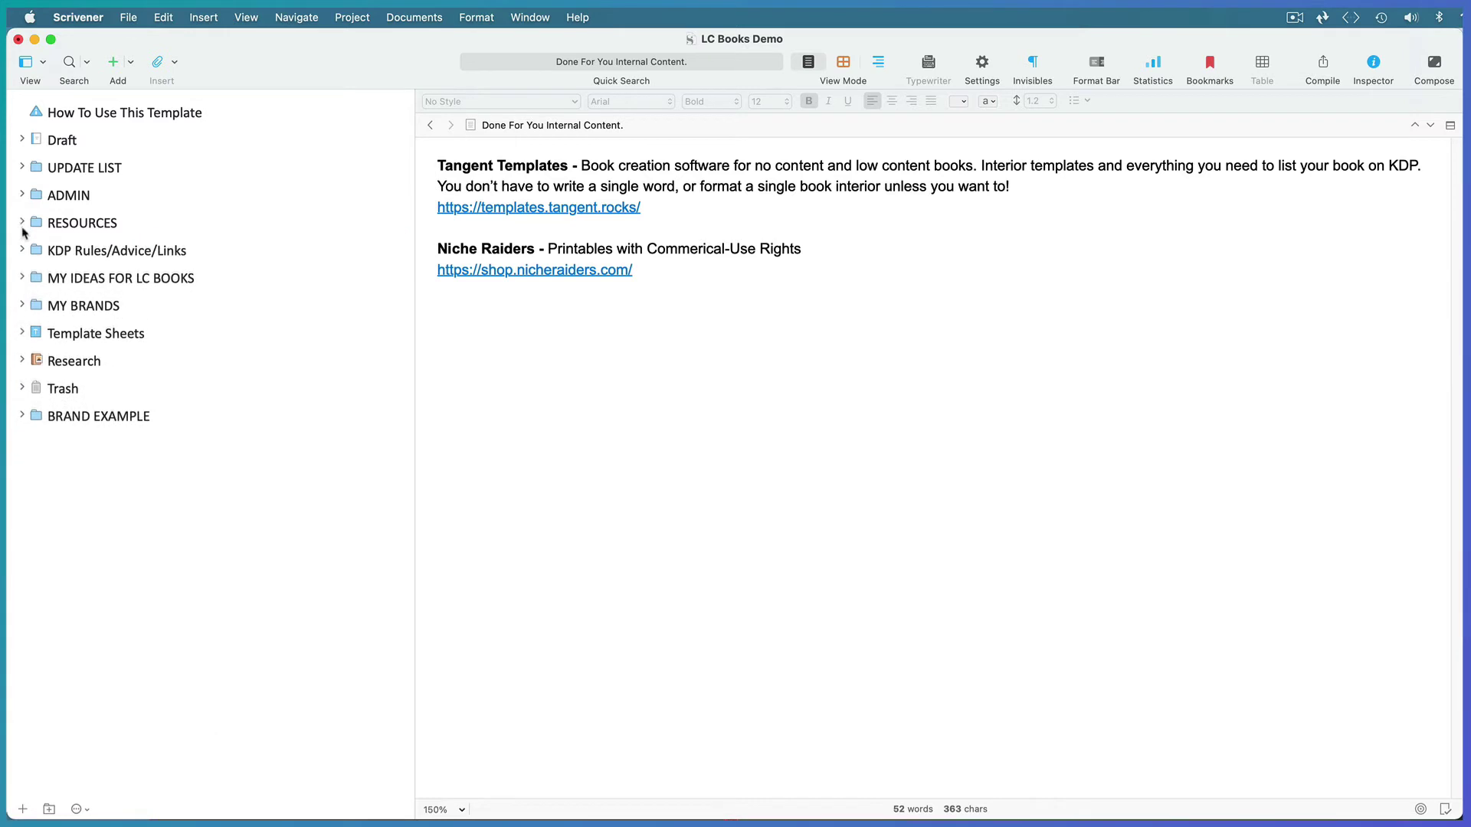
pyautogui.click(23, 251)
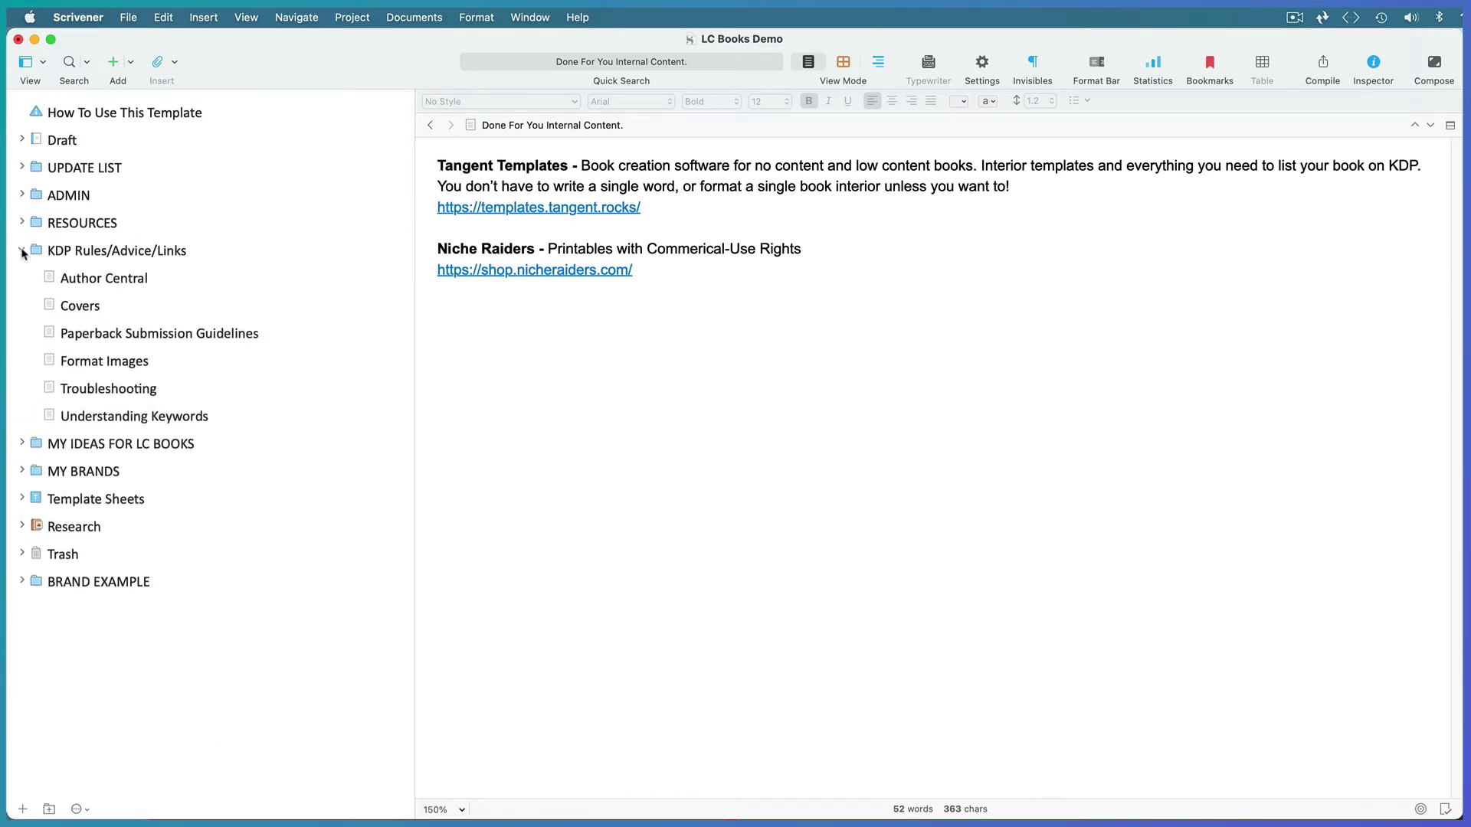
# - View Author Central, Covers, Paperback Submission Guidelines, Format Images, Troubleshooting, then Understanding Keywords
pyautogui.click(106, 281)
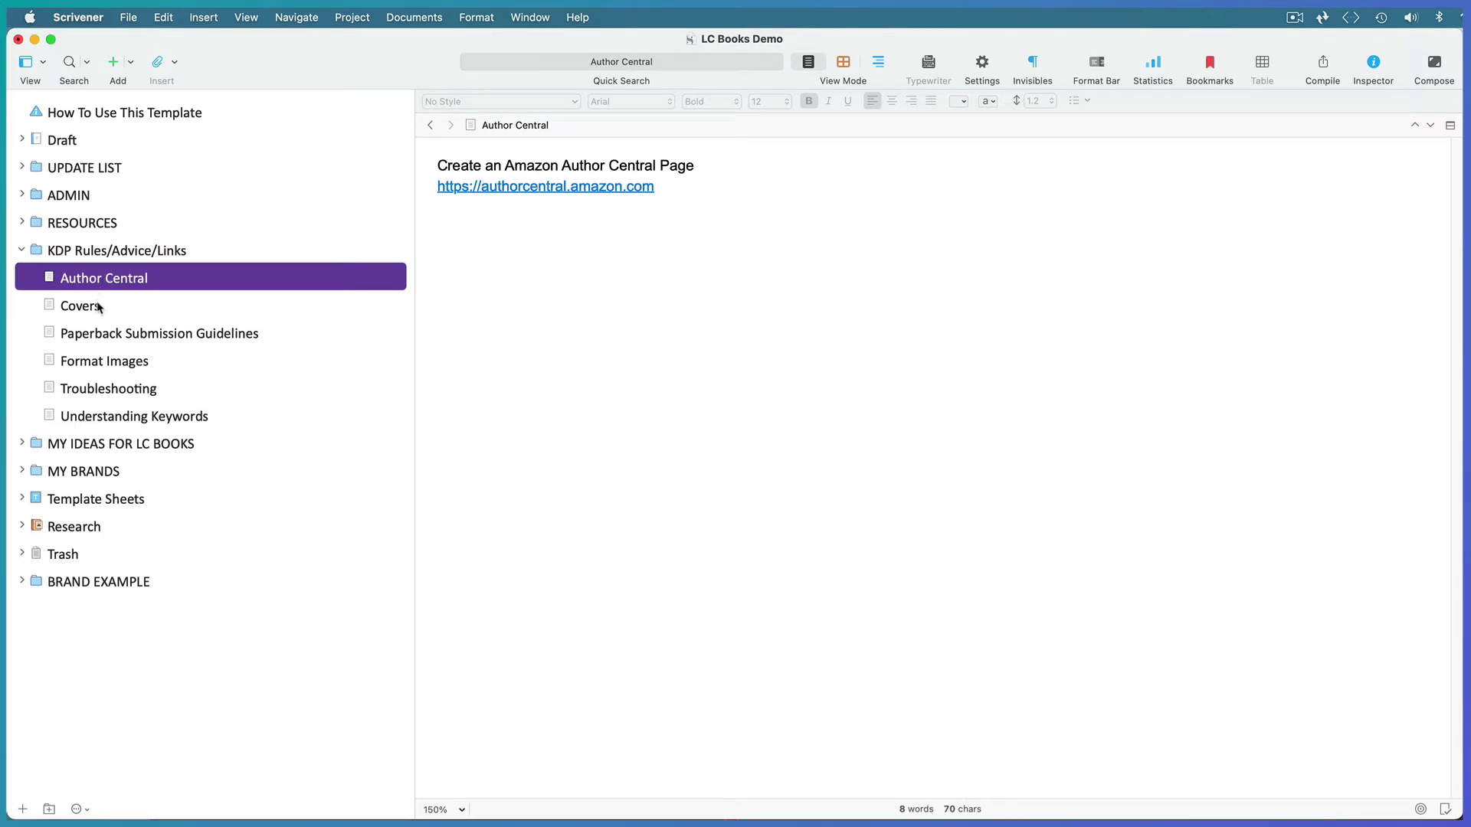
pyautogui.click(98, 308)
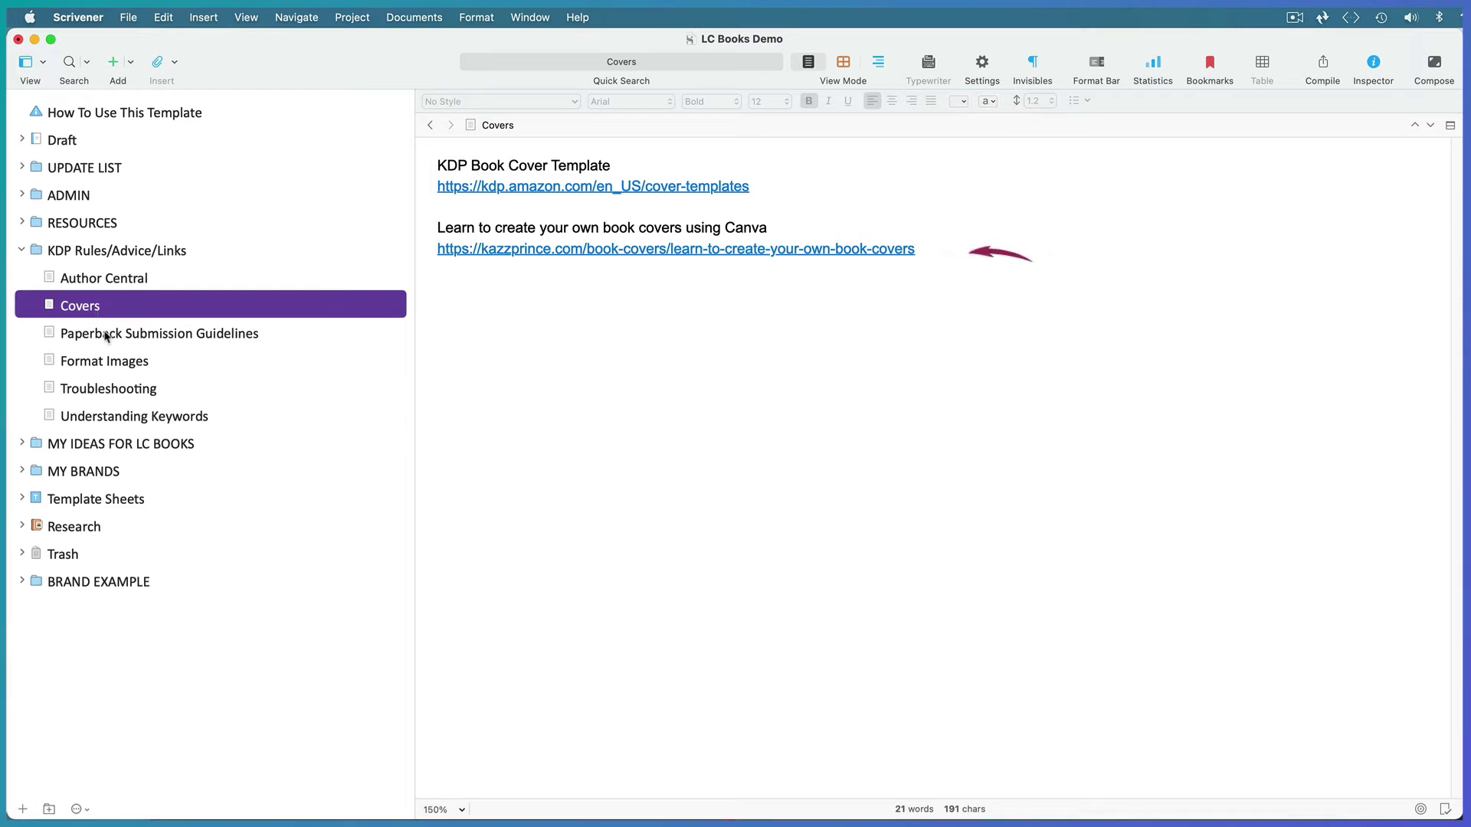
pyautogui.click(106, 336)
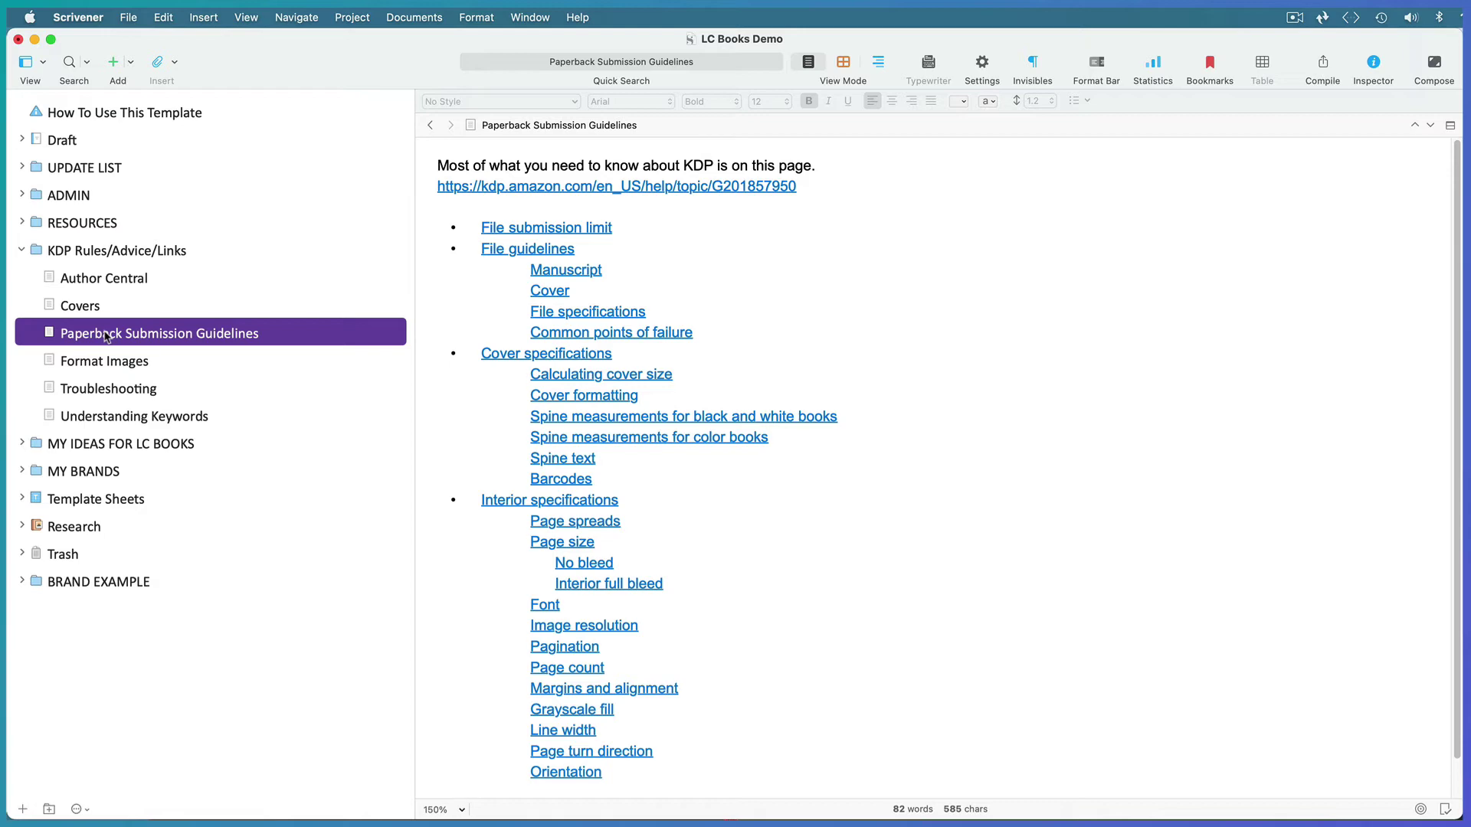
pyautogui.click(106, 363)
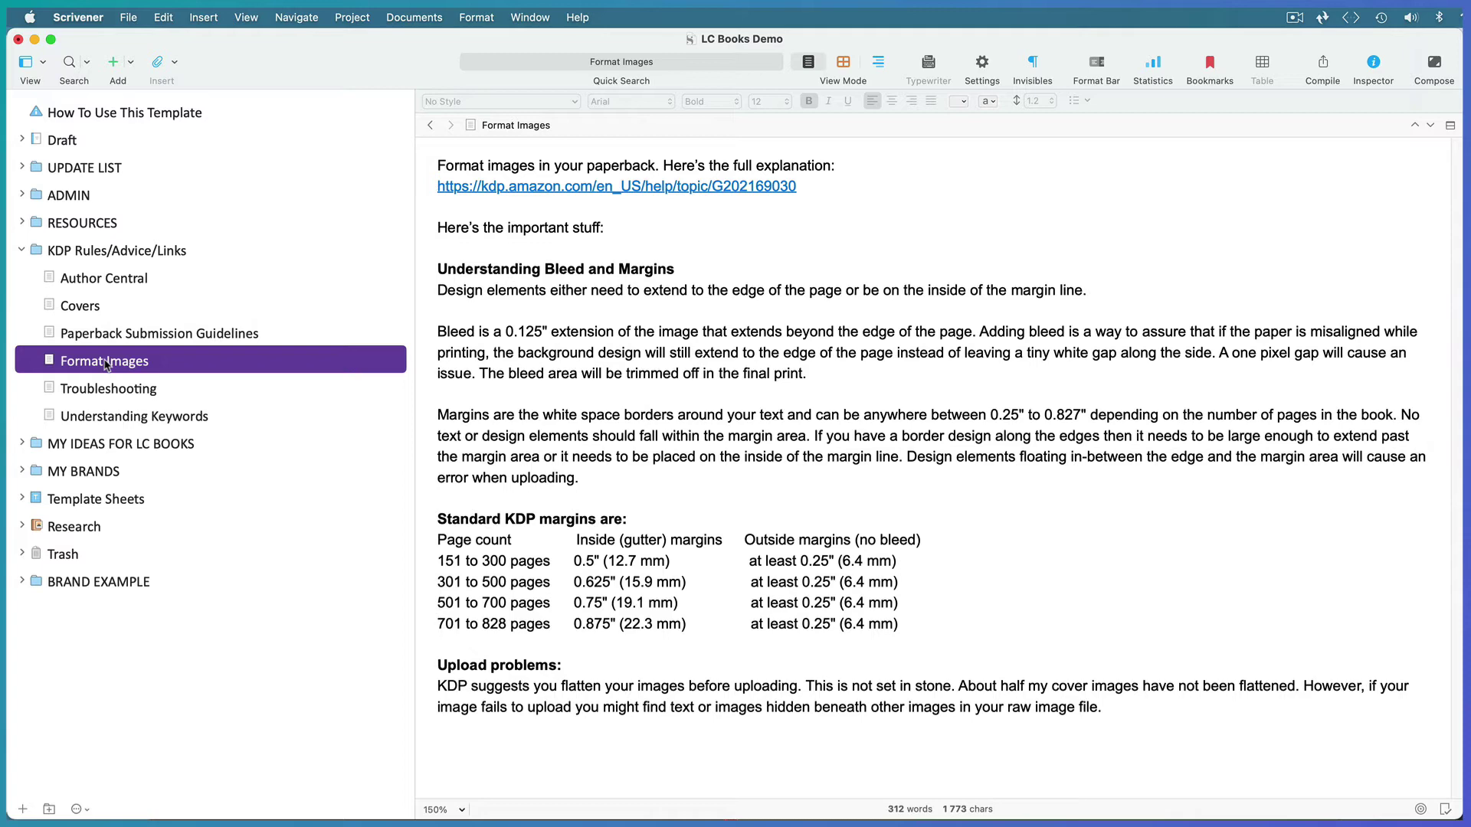
pyautogui.click(108, 390)
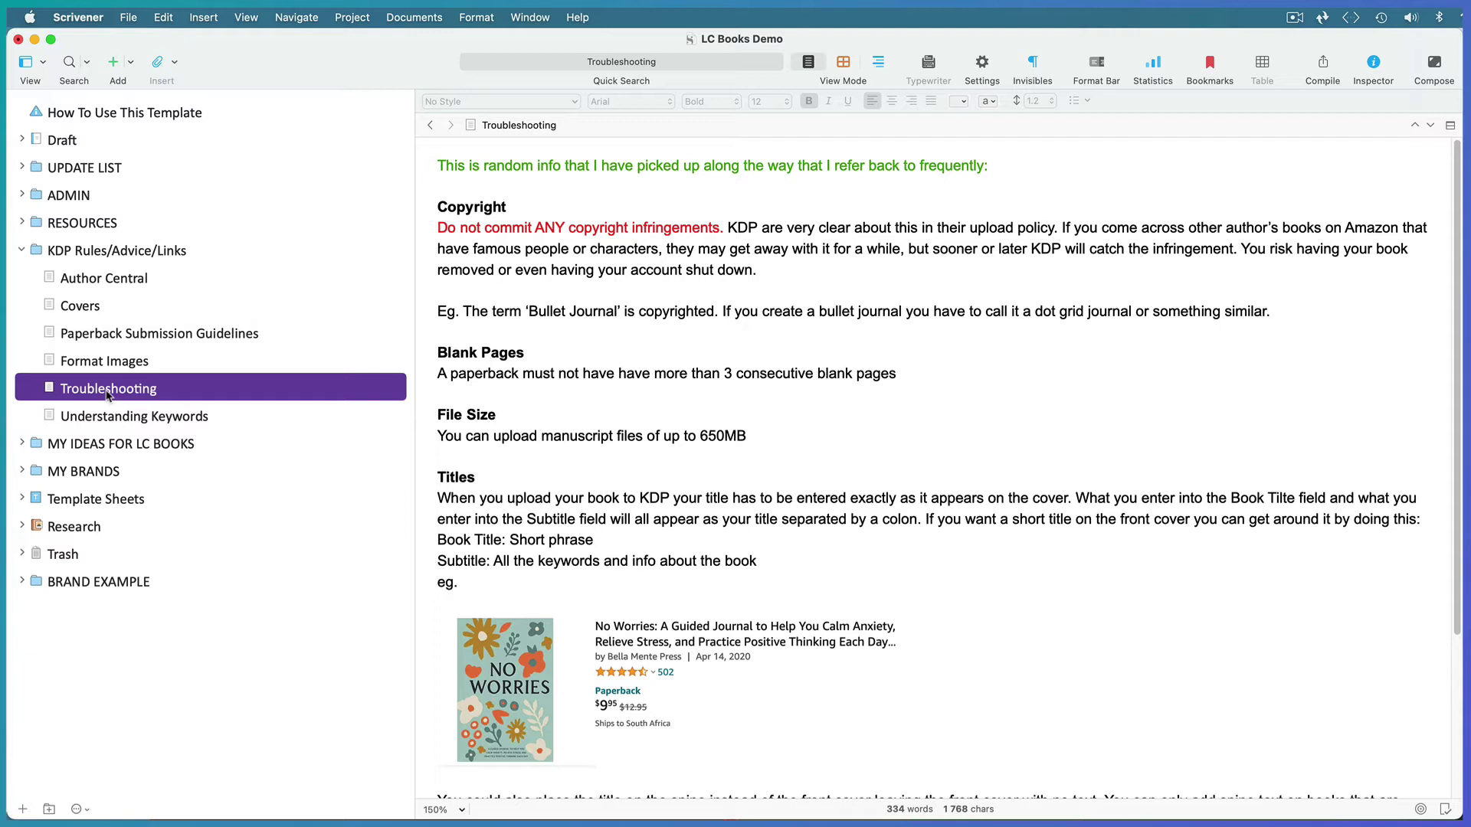
pyautogui.click(111, 419)
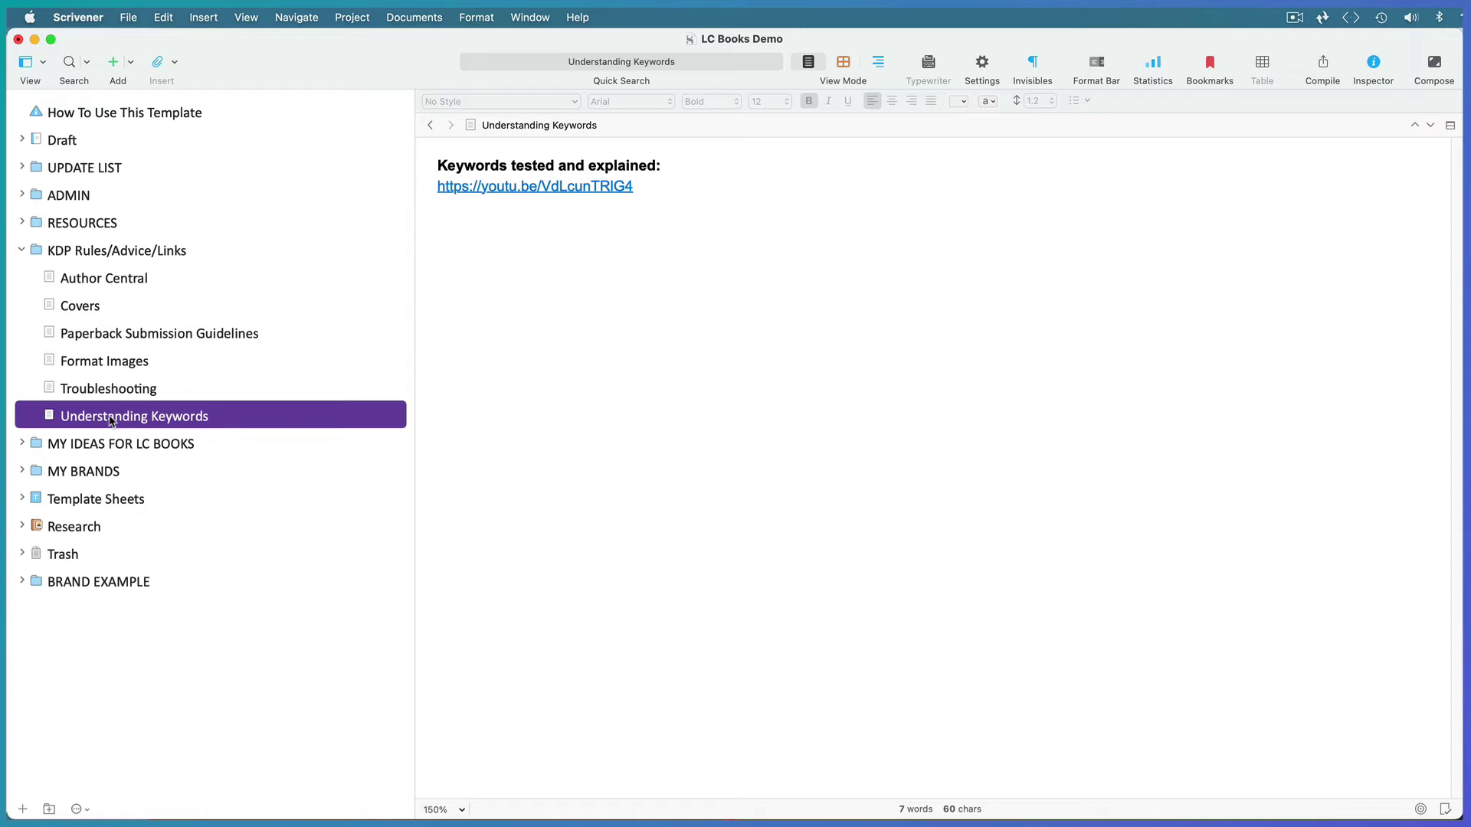
# - Drag Storyboard into MY IDEAS FOR LC BOOKS' Shortlist folder, collapse those folders, and expand MY BRANDS
pyautogui.click(22, 251)
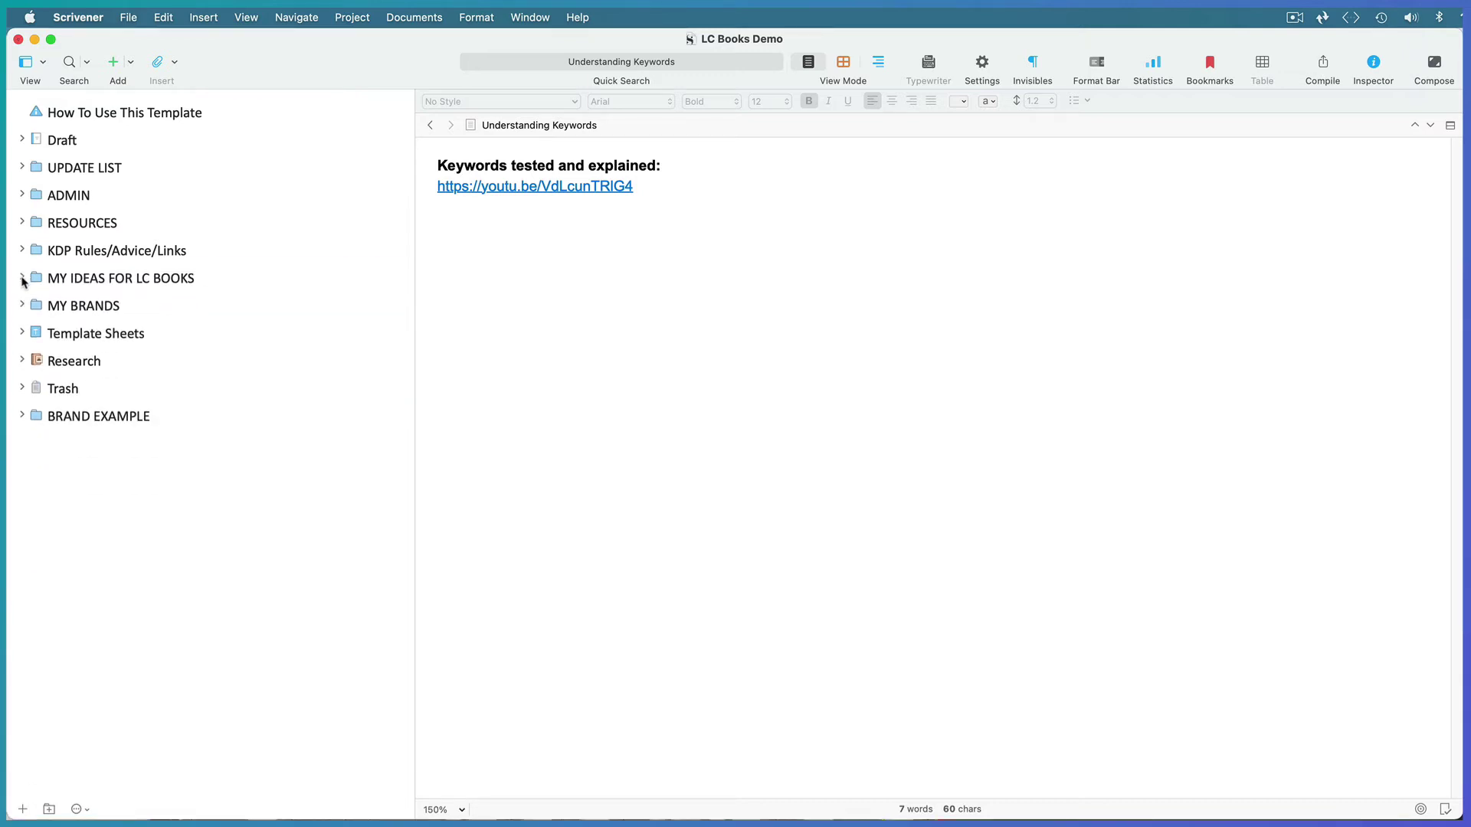
pyautogui.click(23, 279)
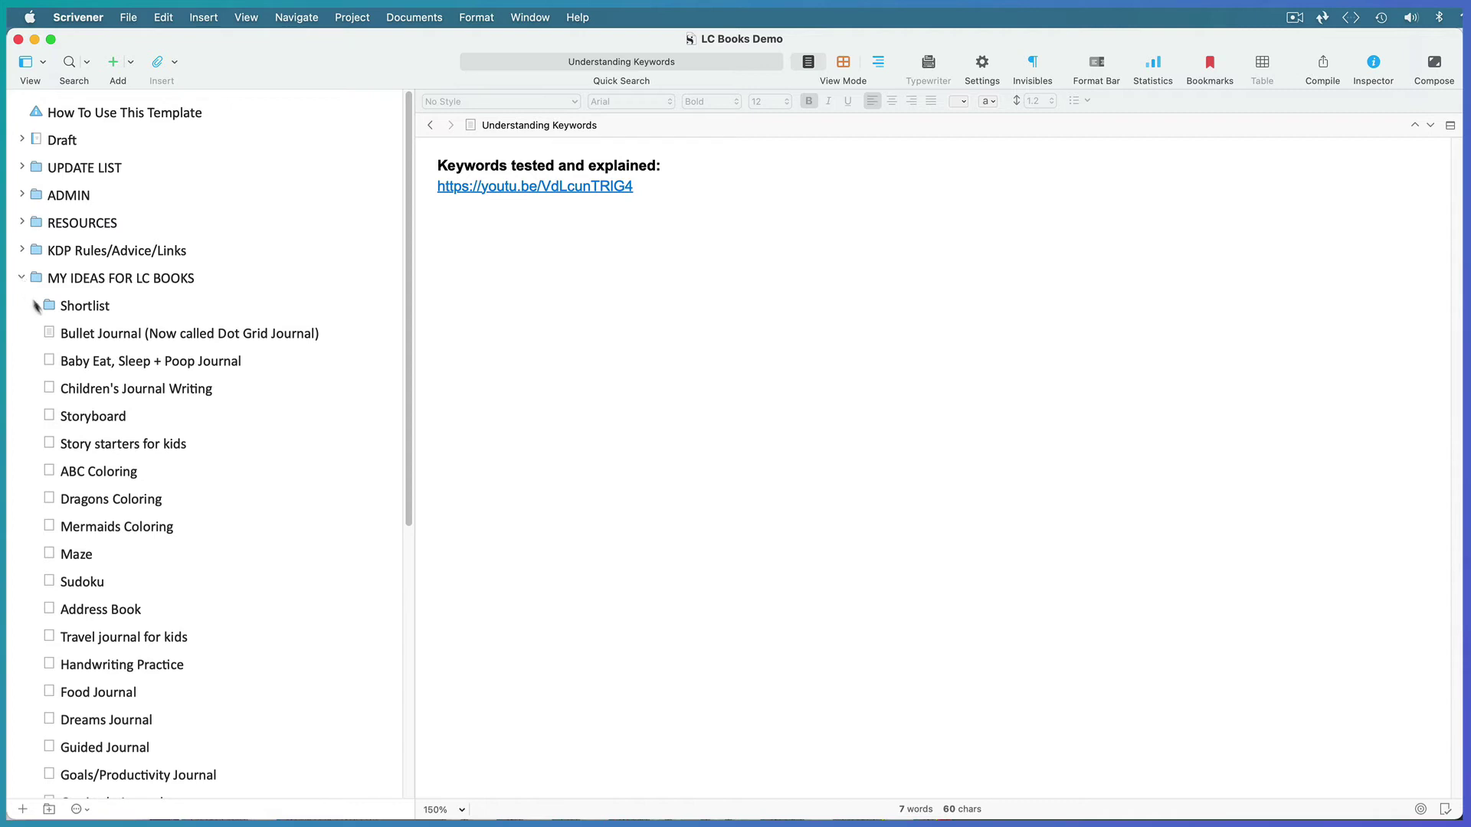
pyautogui.moveTo(85, 423); pyautogui.dragTo(88, 316)
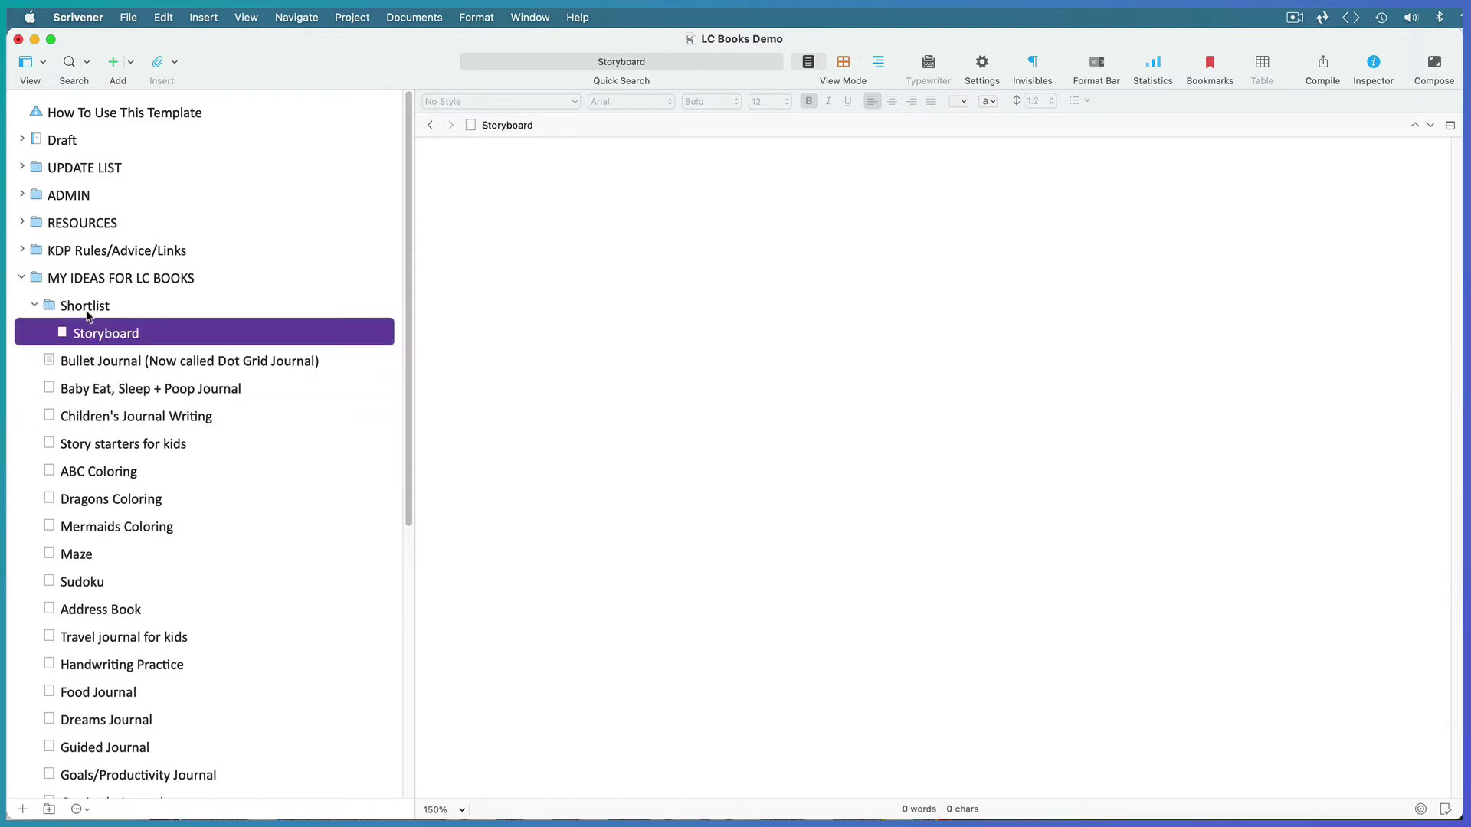
pyautogui.click(34, 306)
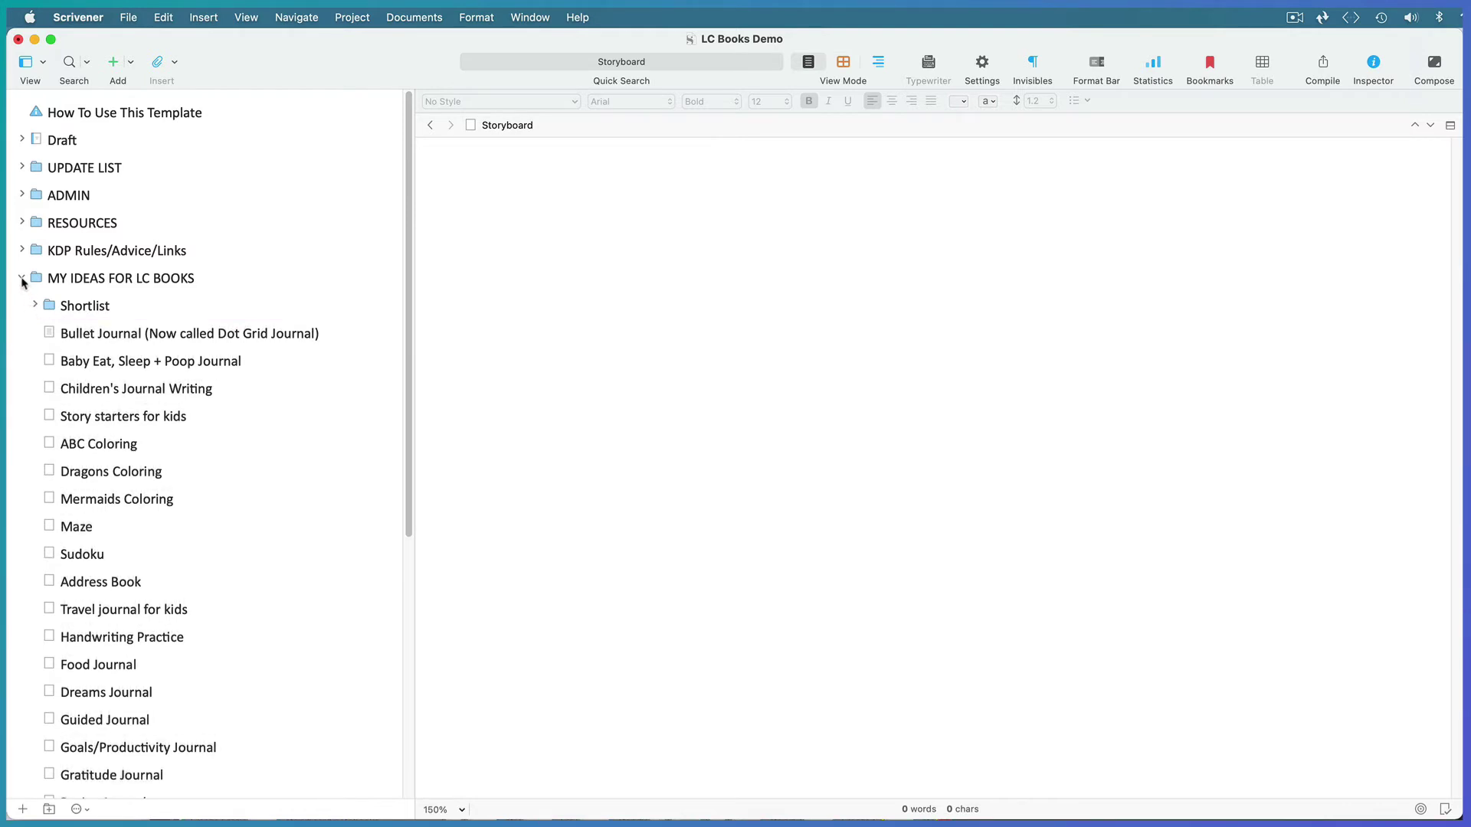
pyautogui.click(21, 279)
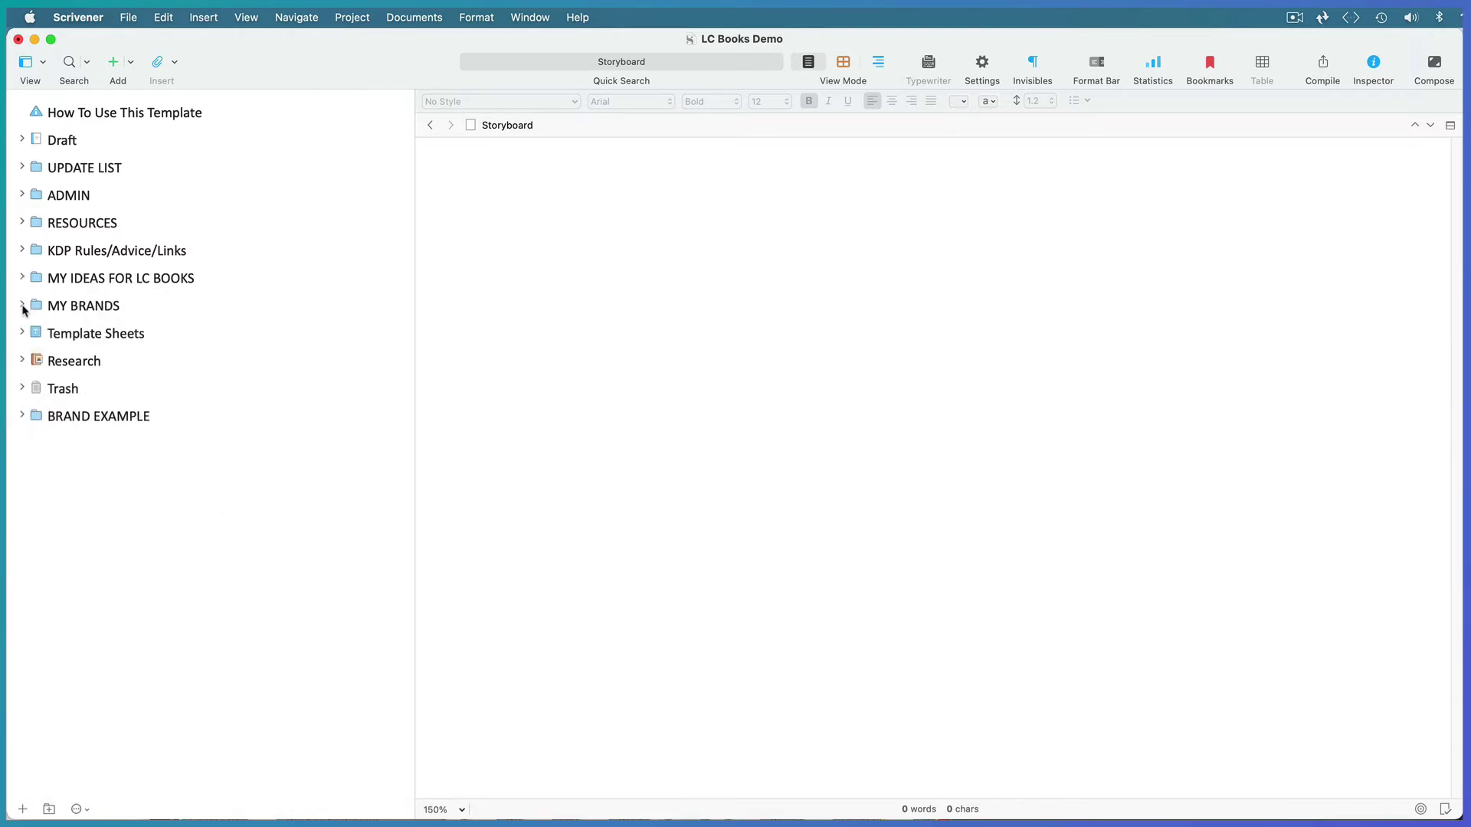
pyautogui.click(22, 306)
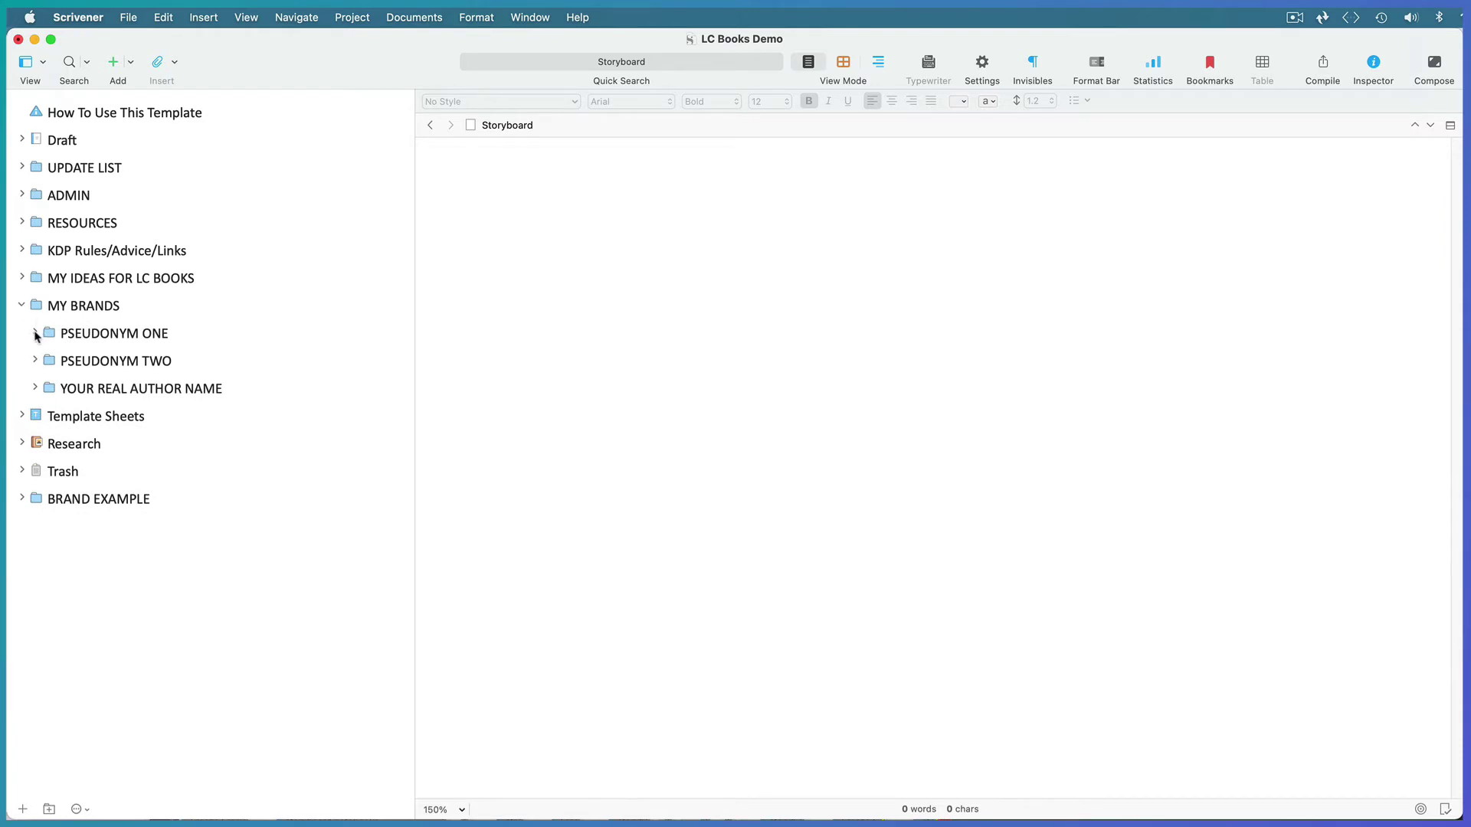
# - Expand PSEUDONYM ONE in the binder to reveal its SERIES ONE and SERIES TWO folders
pyautogui.click(35, 334)
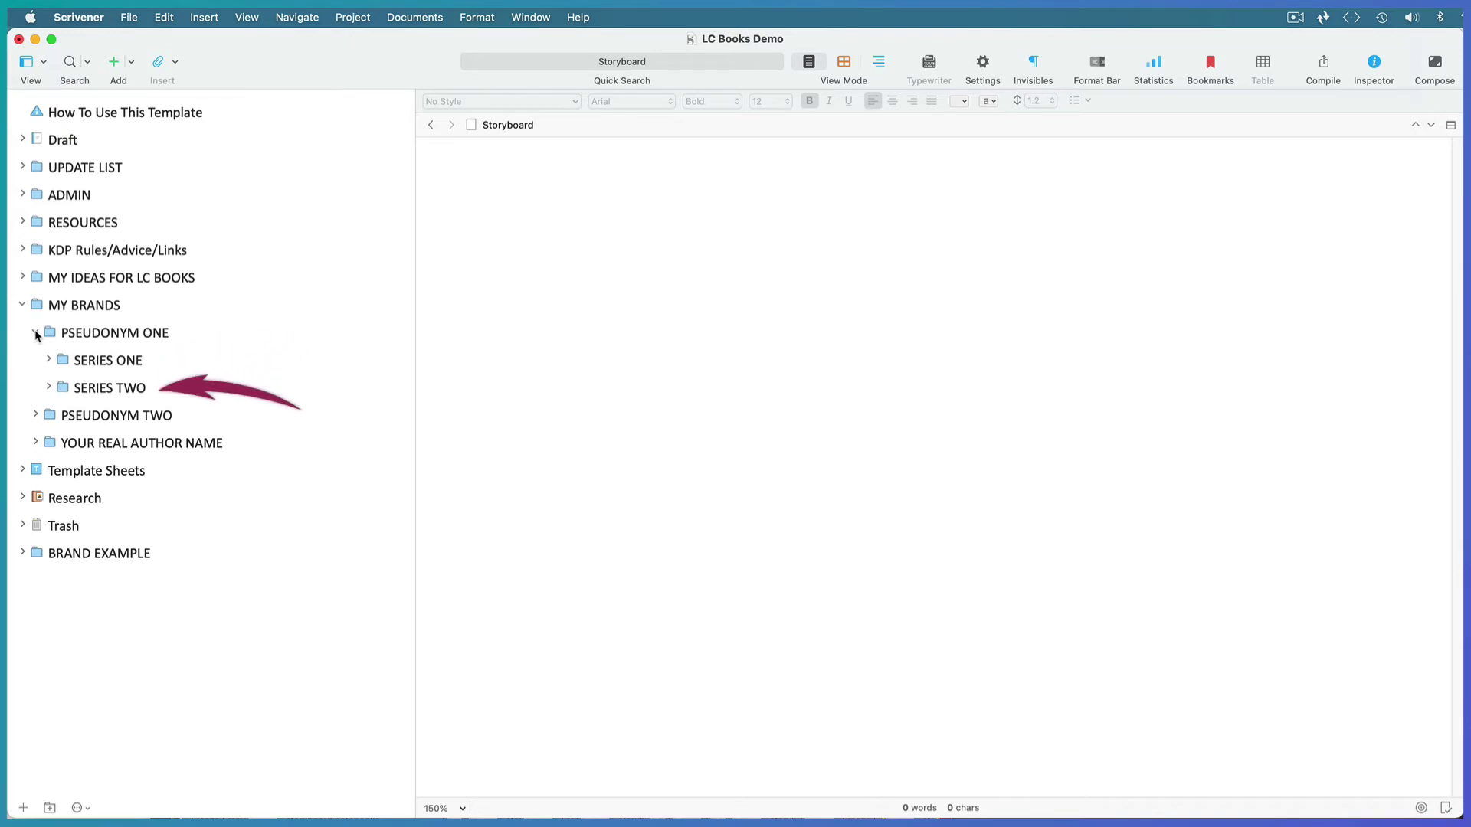
# - Expand BRAND EXAMPLE > SIMPLE STORYBOARDS > STORYBOARD NOTEBOOKS and view its filled Pages/Categories/Keywords sheet
pyautogui.click(22, 553)
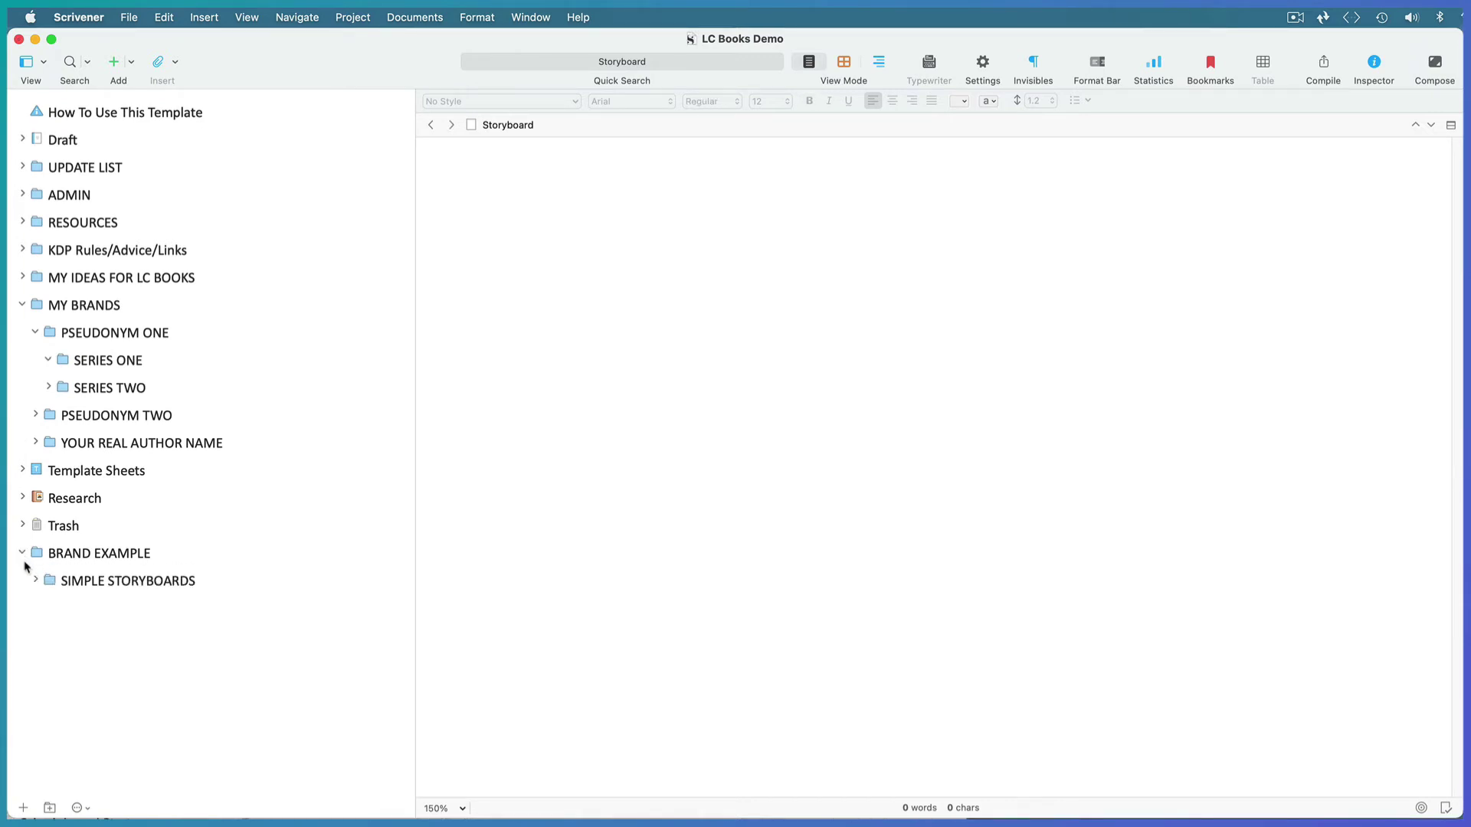
pyautogui.click(35, 582)
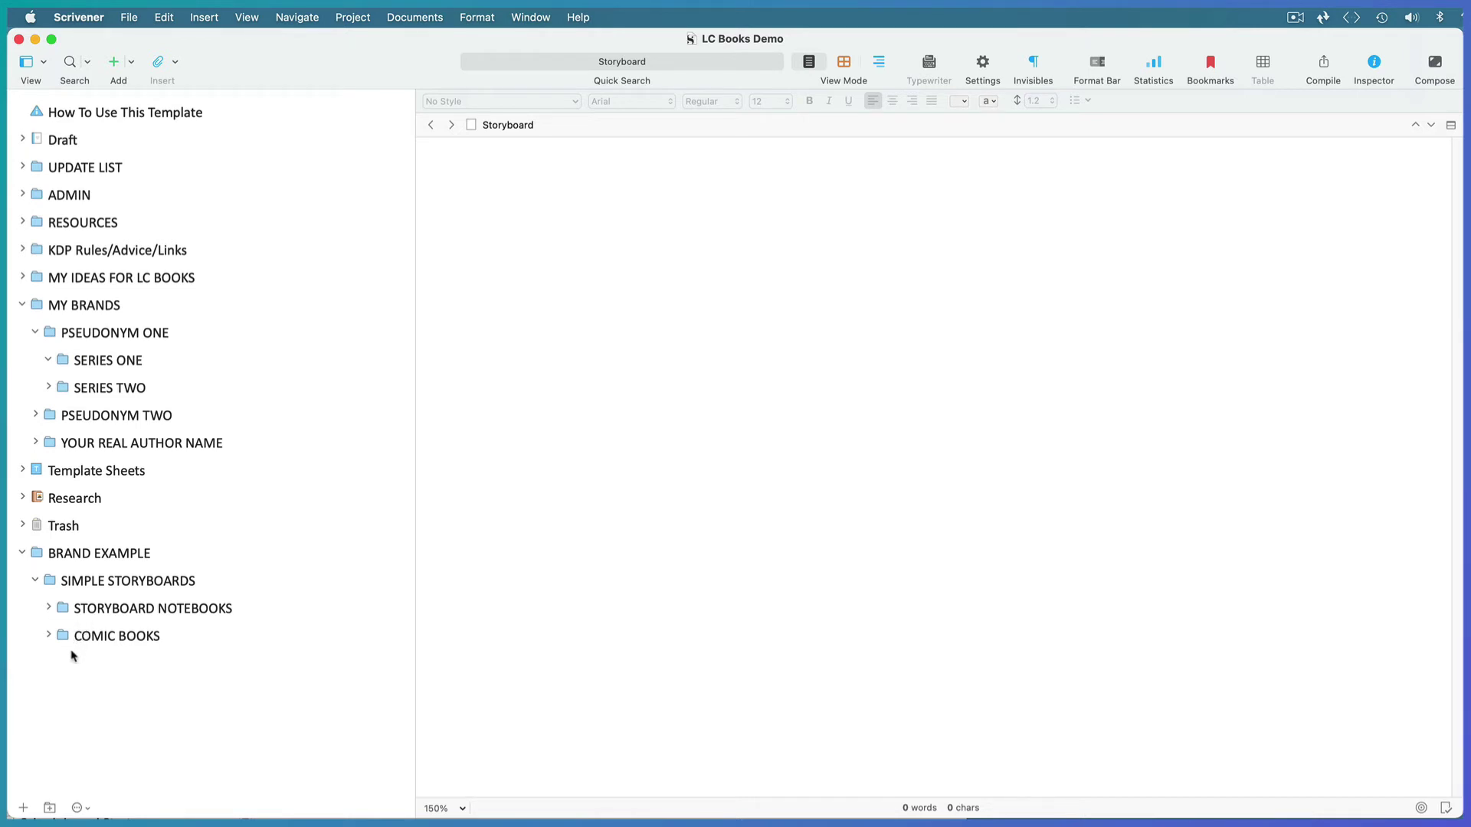
pyautogui.click(48, 609)
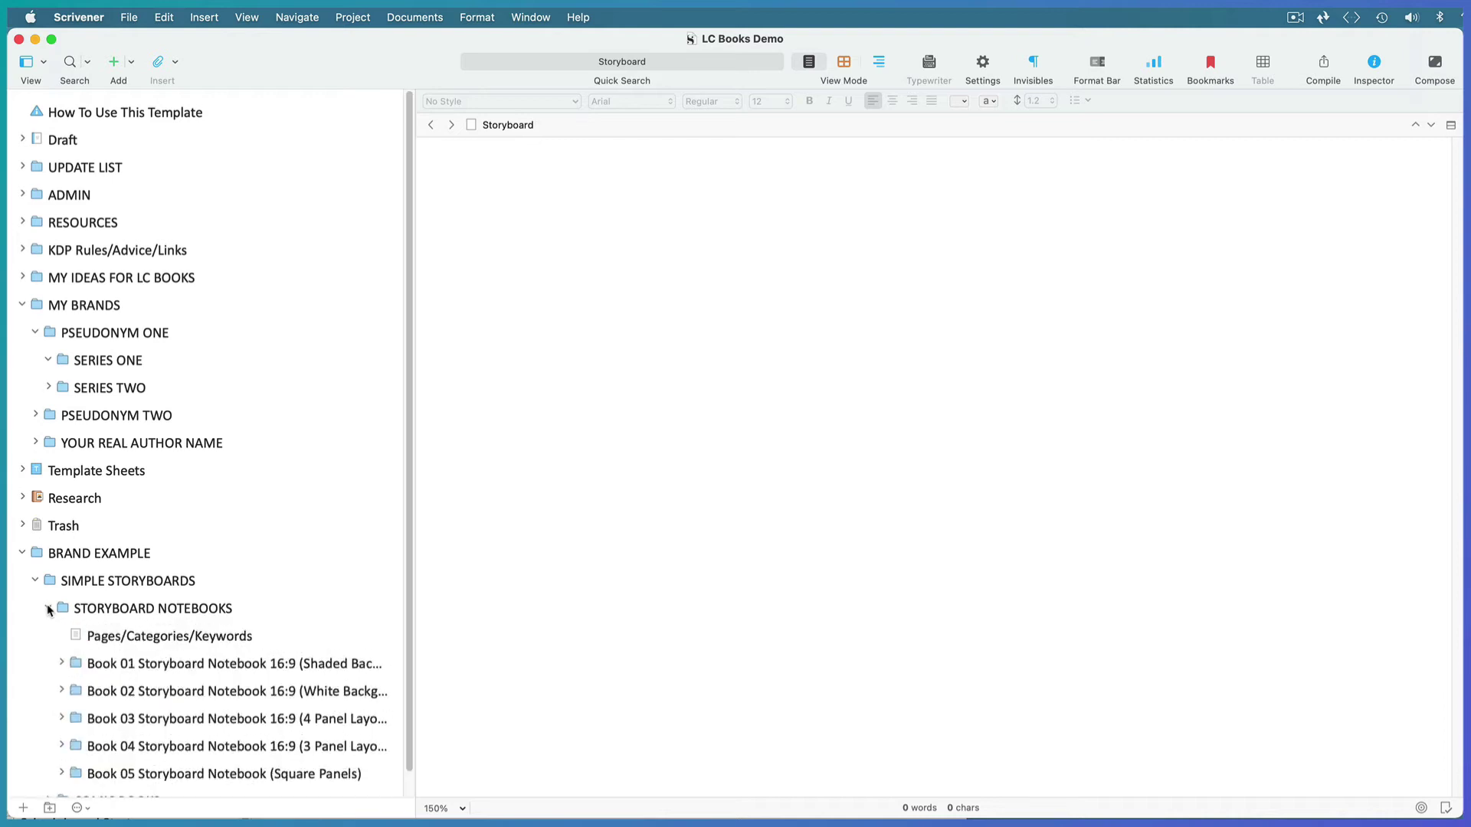
pyautogui.click(122, 638)
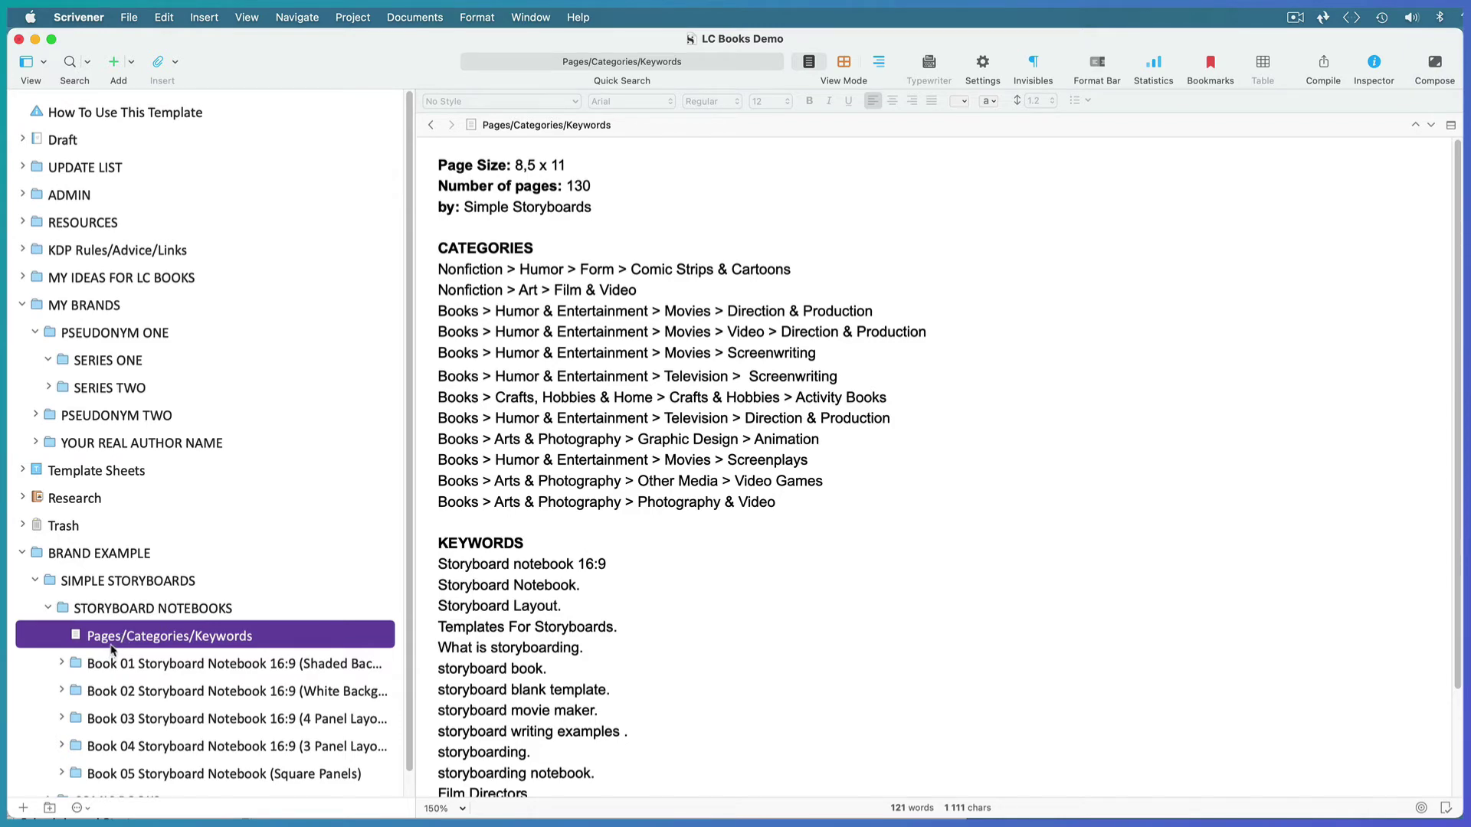
# - Glance at the Template Sheets folder, then open the empty SERIES ONE folder
pyautogui.click(22, 470)
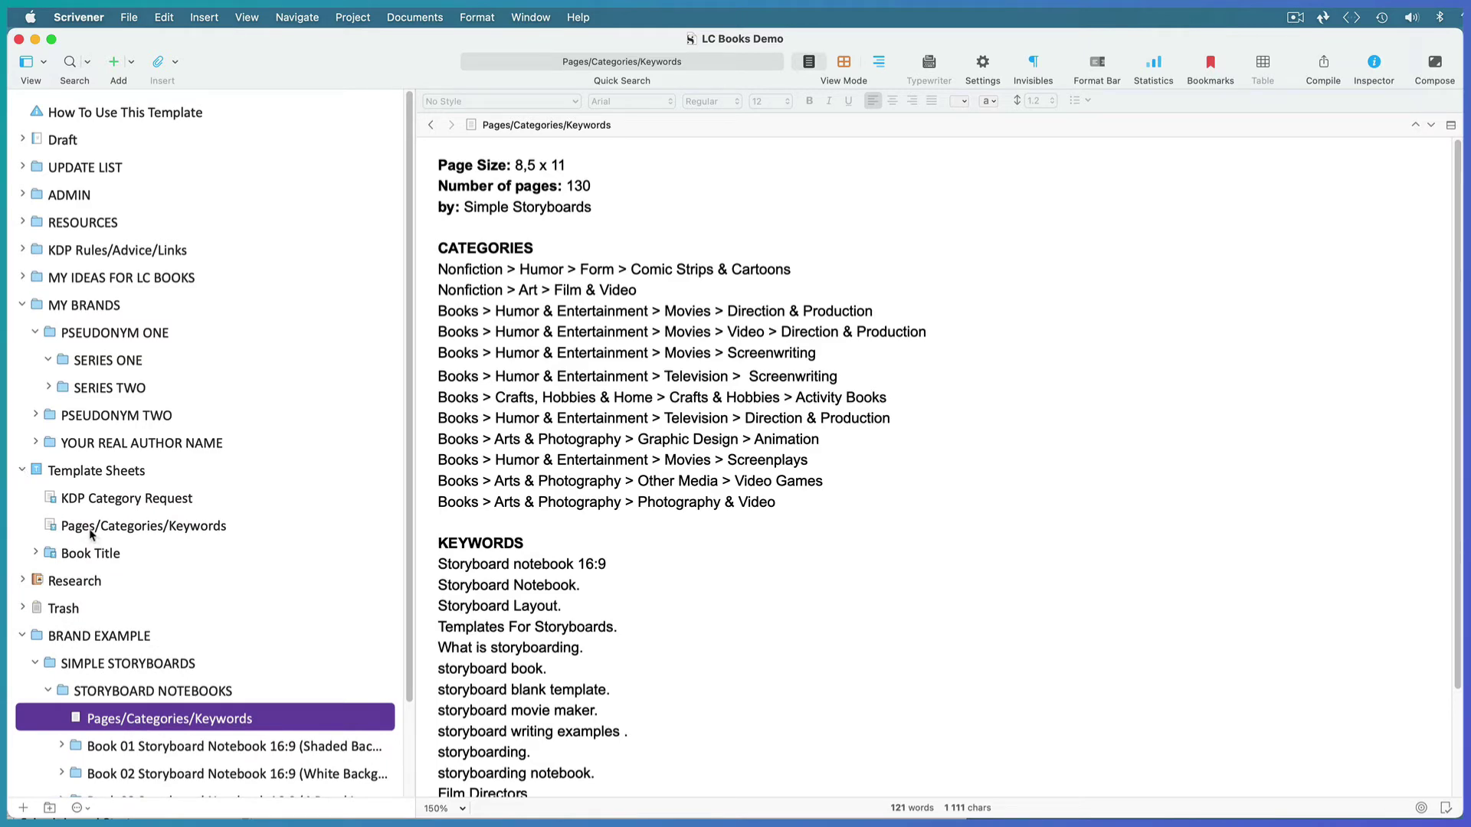
pyautogui.click(22, 470)
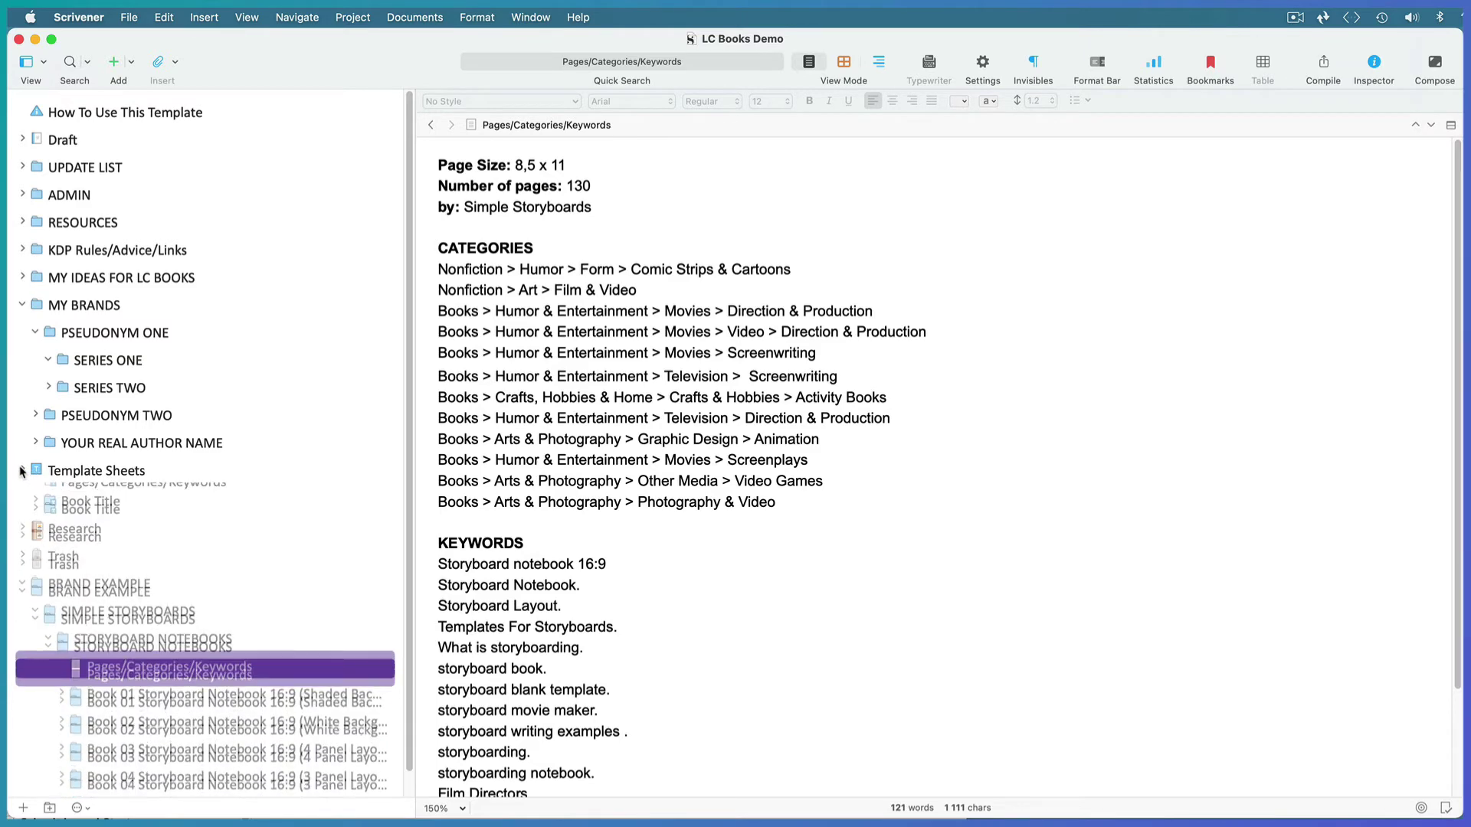
pyautogui.click(97, 362)
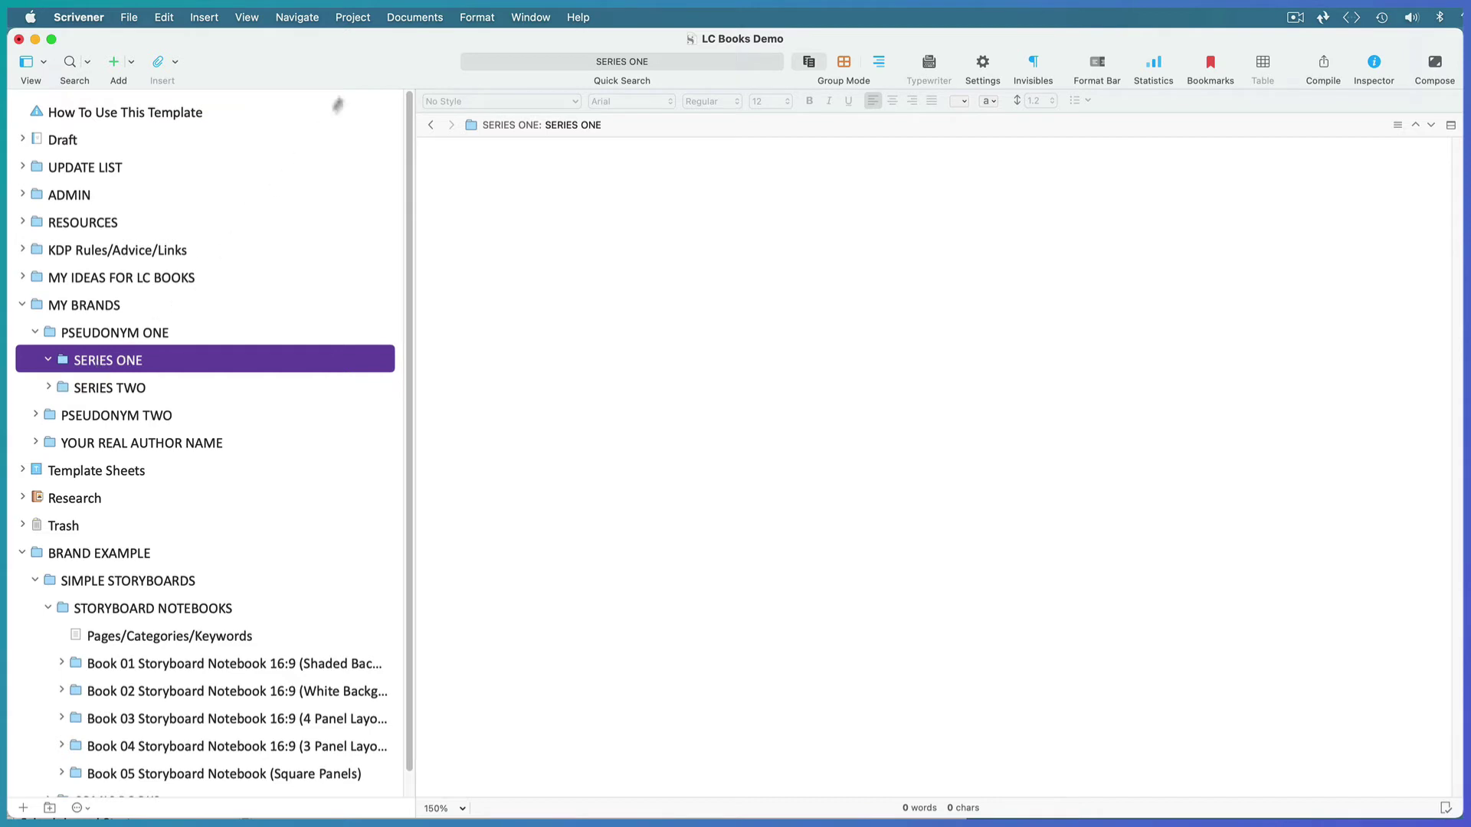
# - Add a Pages/Categories/Keywords sheet to SERIES ONE from the Project templates, keeping its default name
pyautogui.click(359, 18)
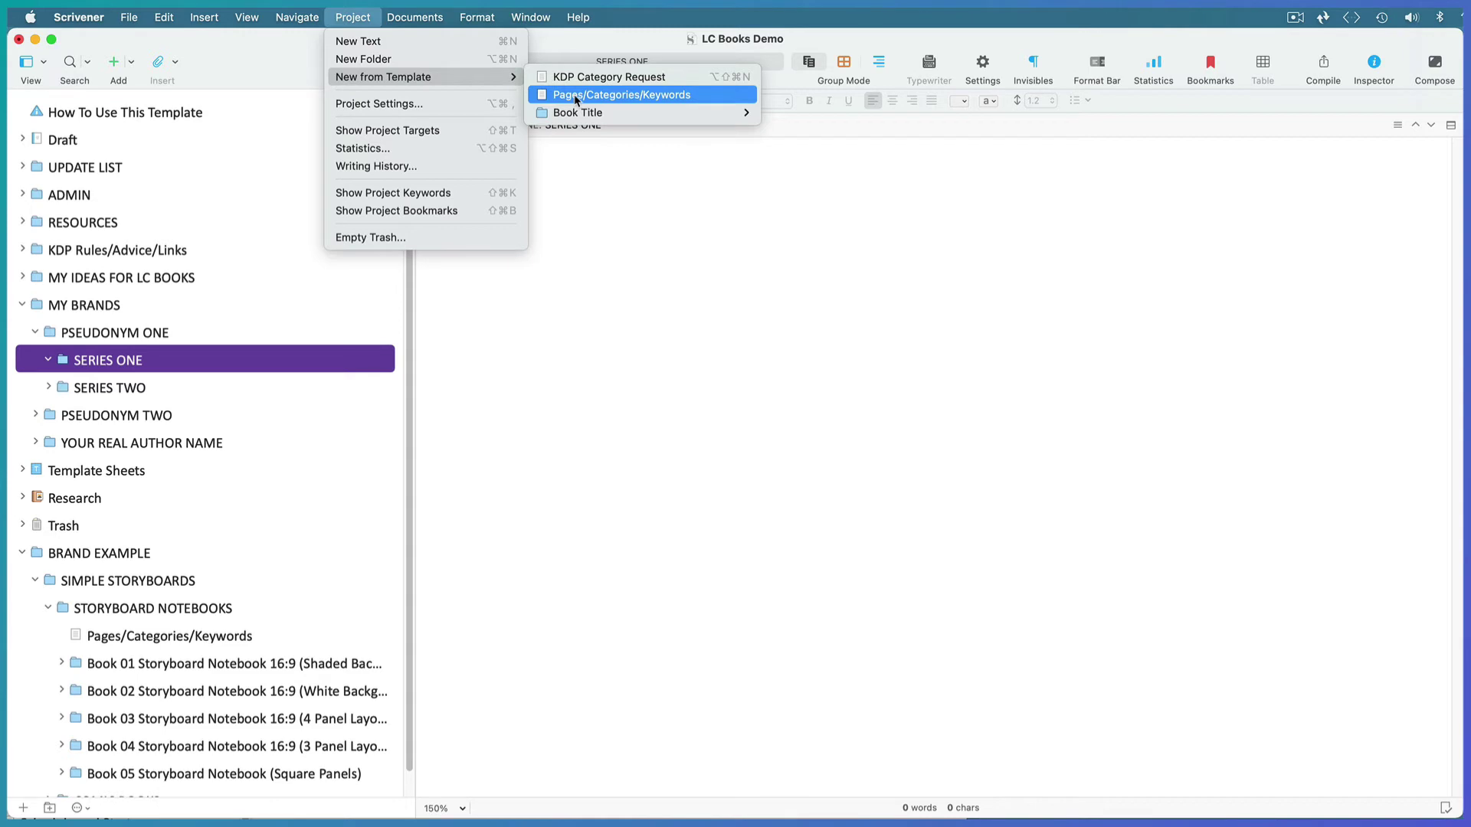
pyautogui.click(576, 96)
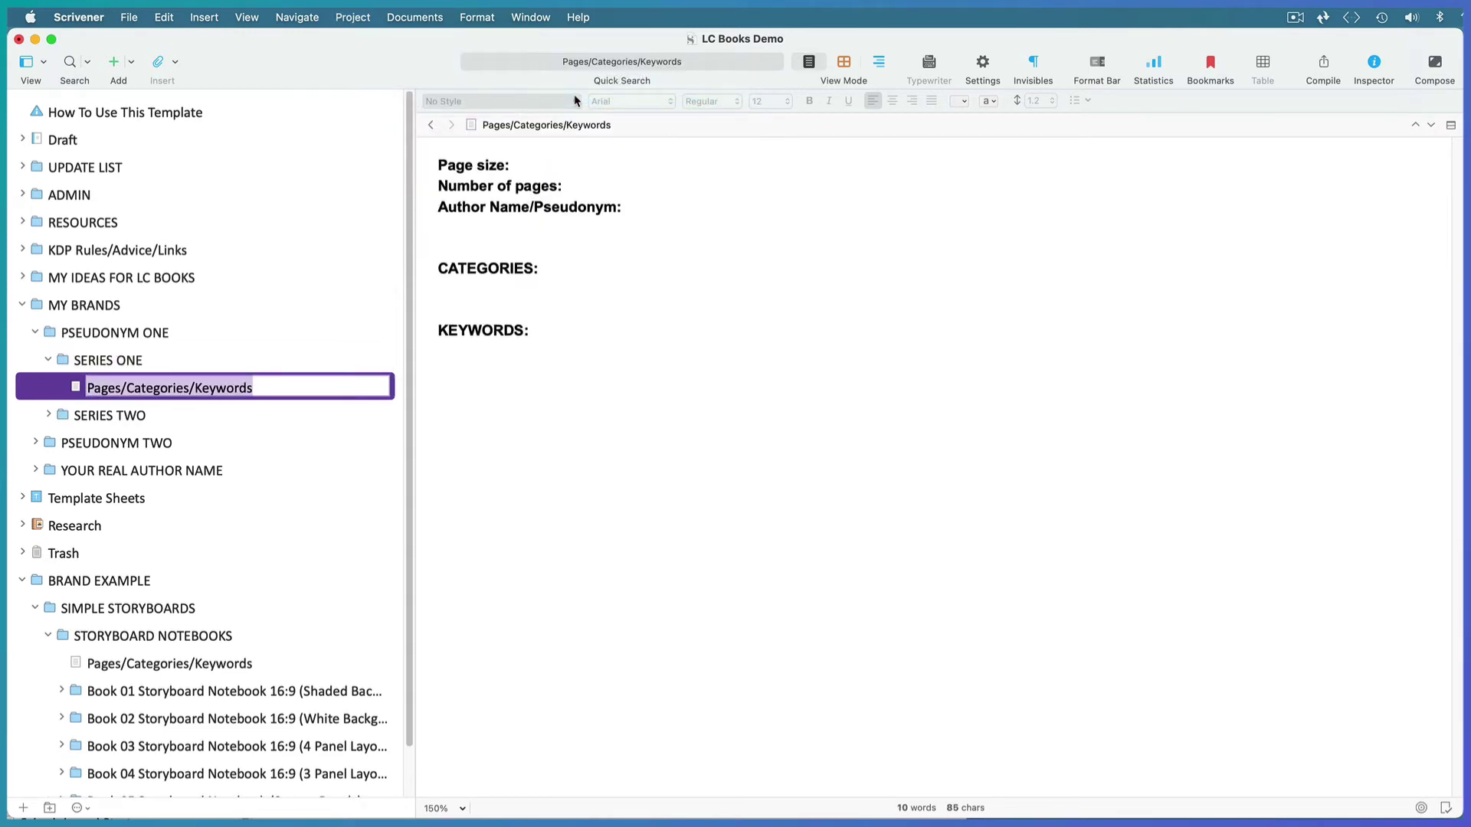
pyautogui.press('Return')
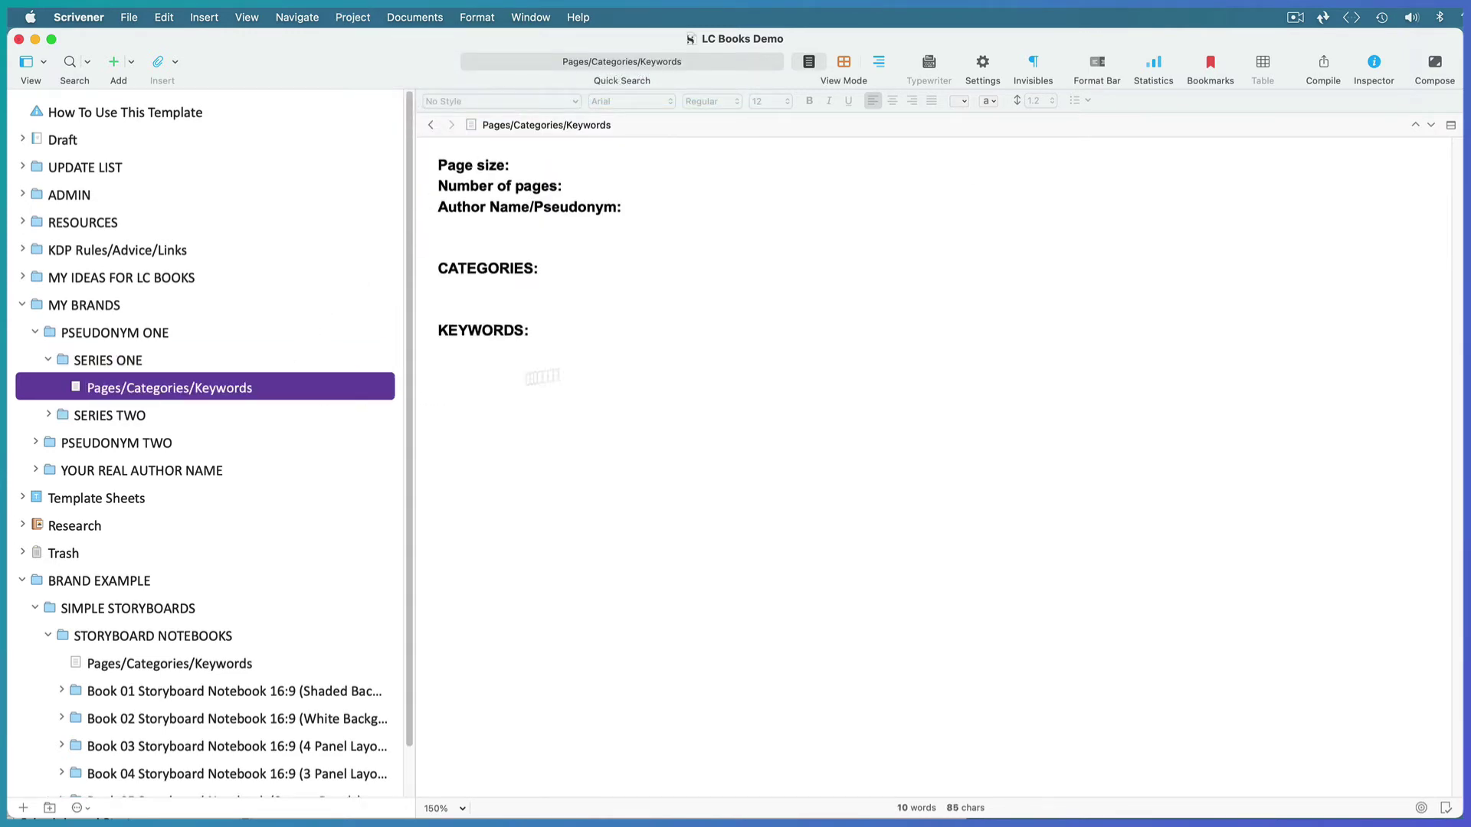
# - Split the editor, load the filled example sheet in the lower pane, and expand Book 01
pyautogui.click(1450, 126)
pyautogui.click(730, 576)
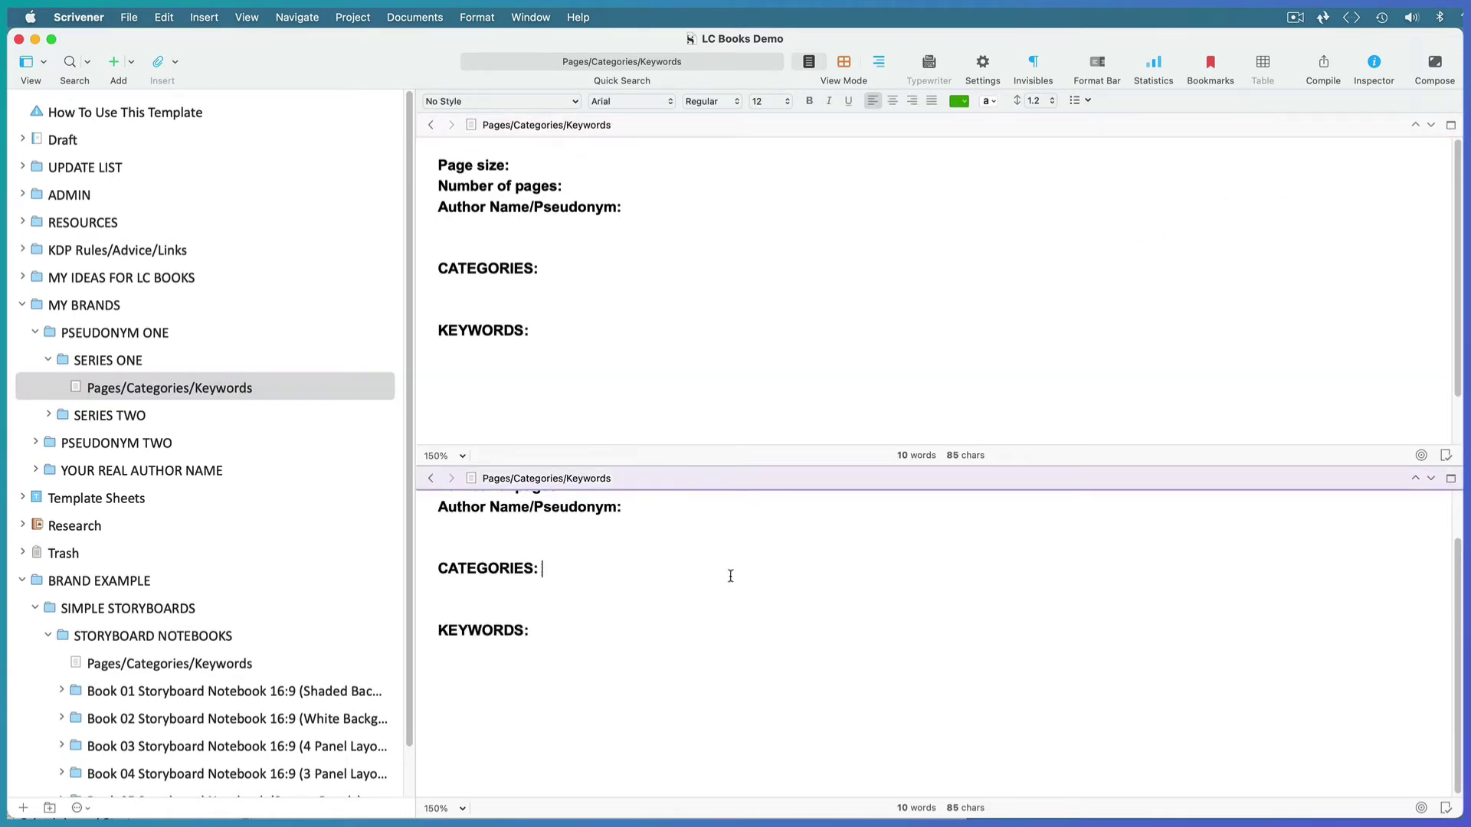
pyautogui.click(236, 668)
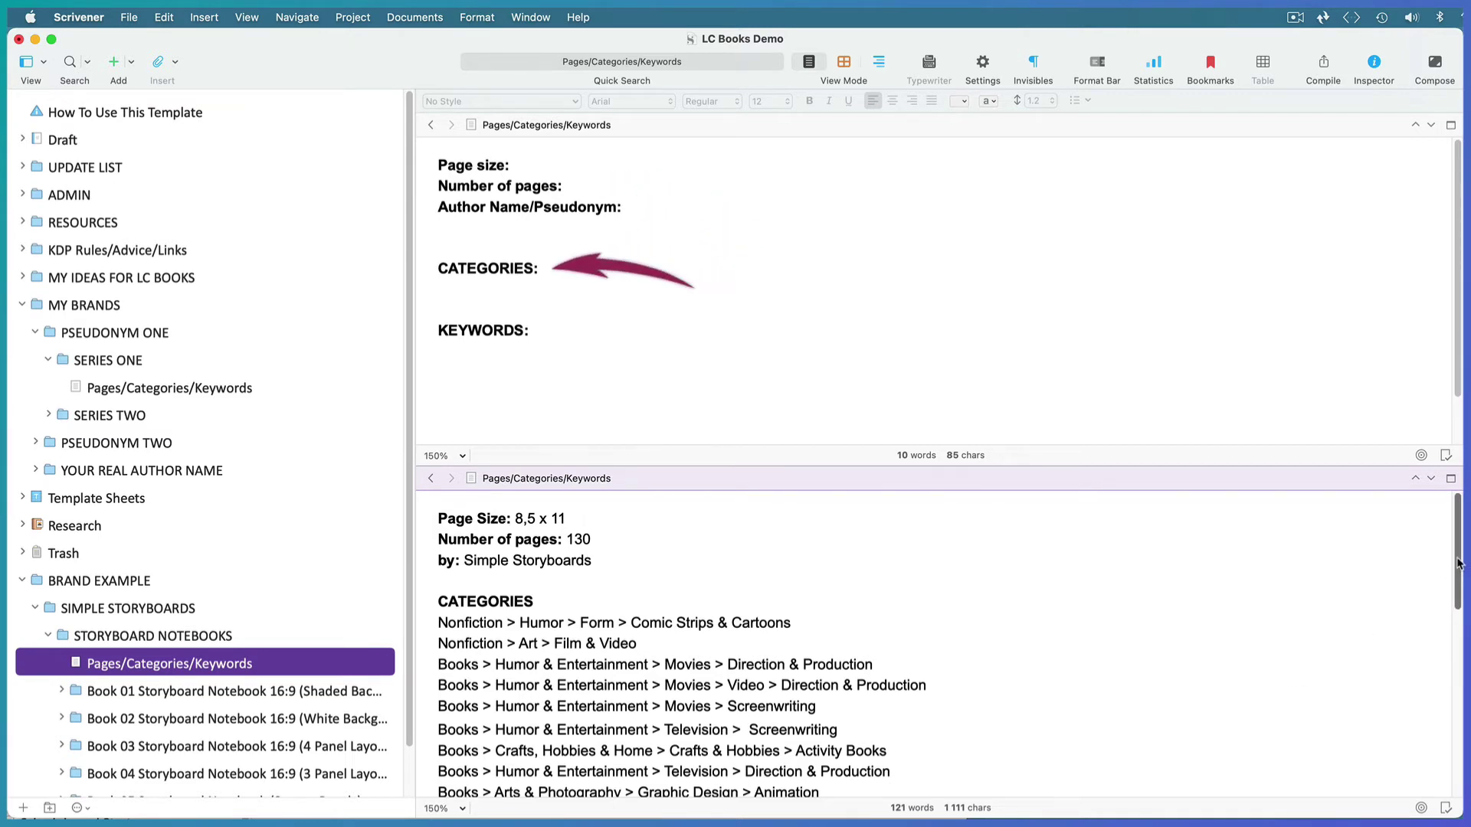
pyautogui.moveTo(1458, 563); pyautogui.dragTo(1463, 599)
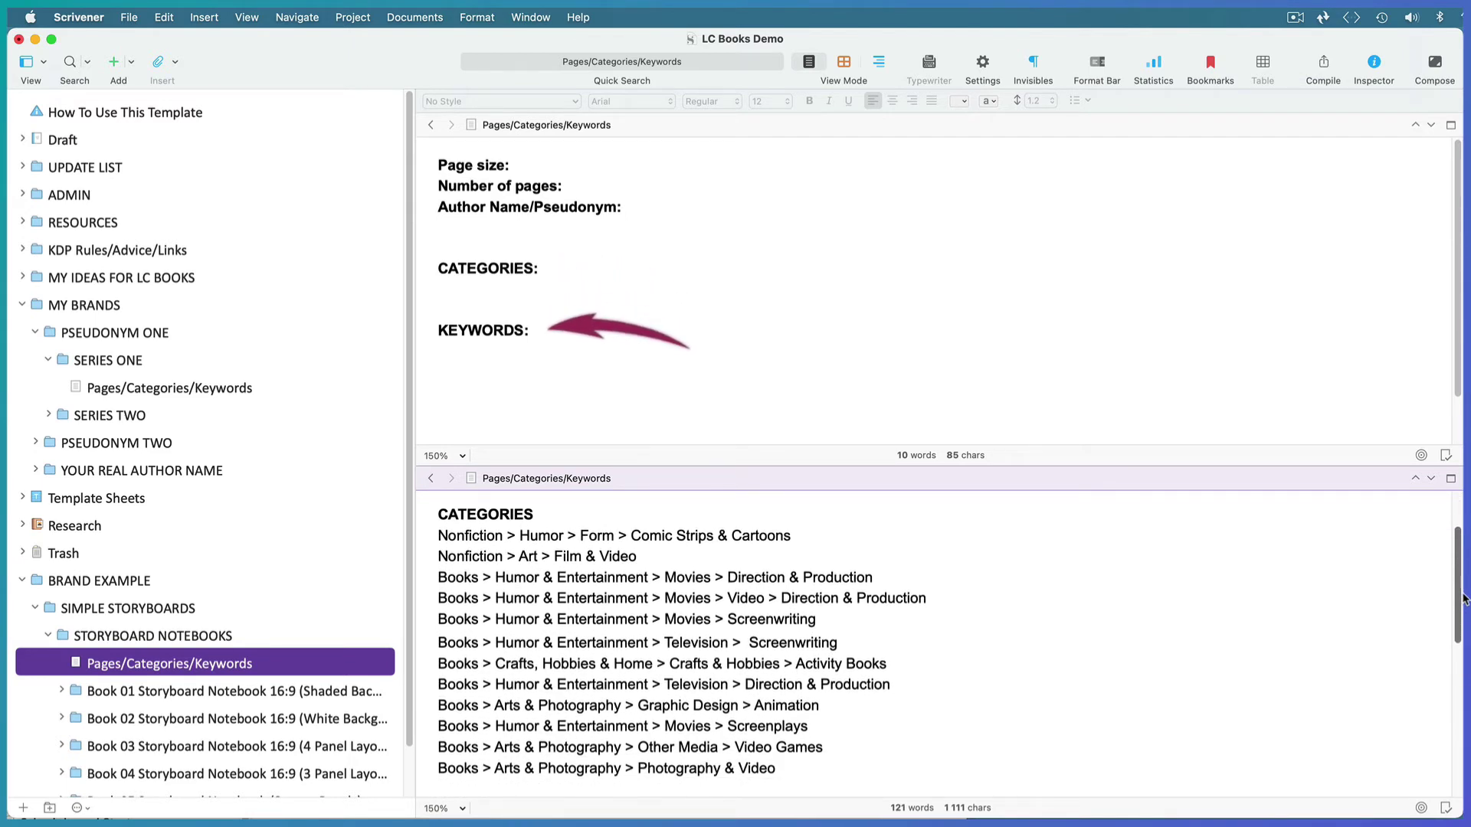
pyautogui.moveTo(1463, 599); pyautogui.dragTo(1446, 712)
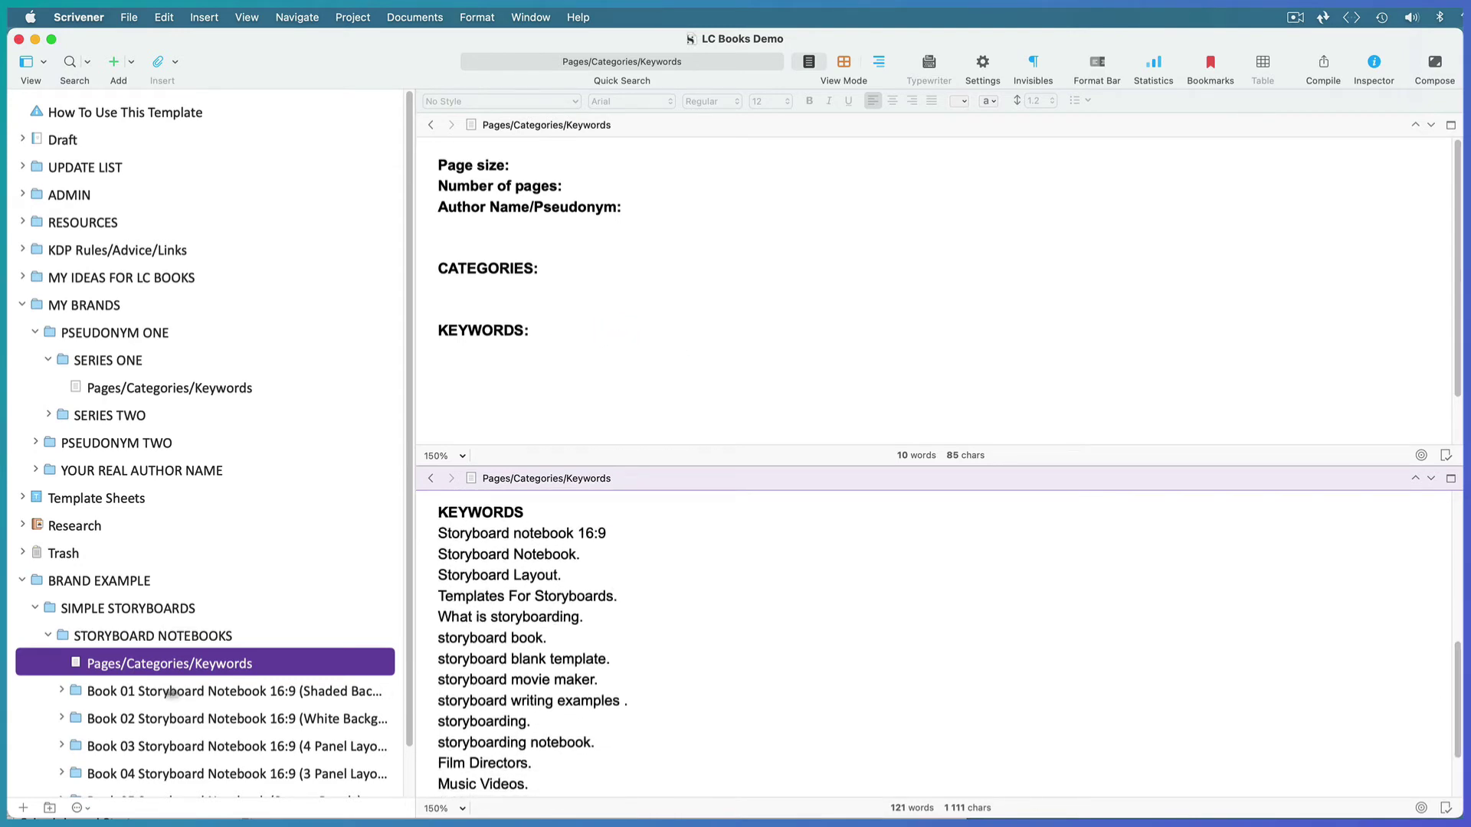
pyautogui.click(62, 692)
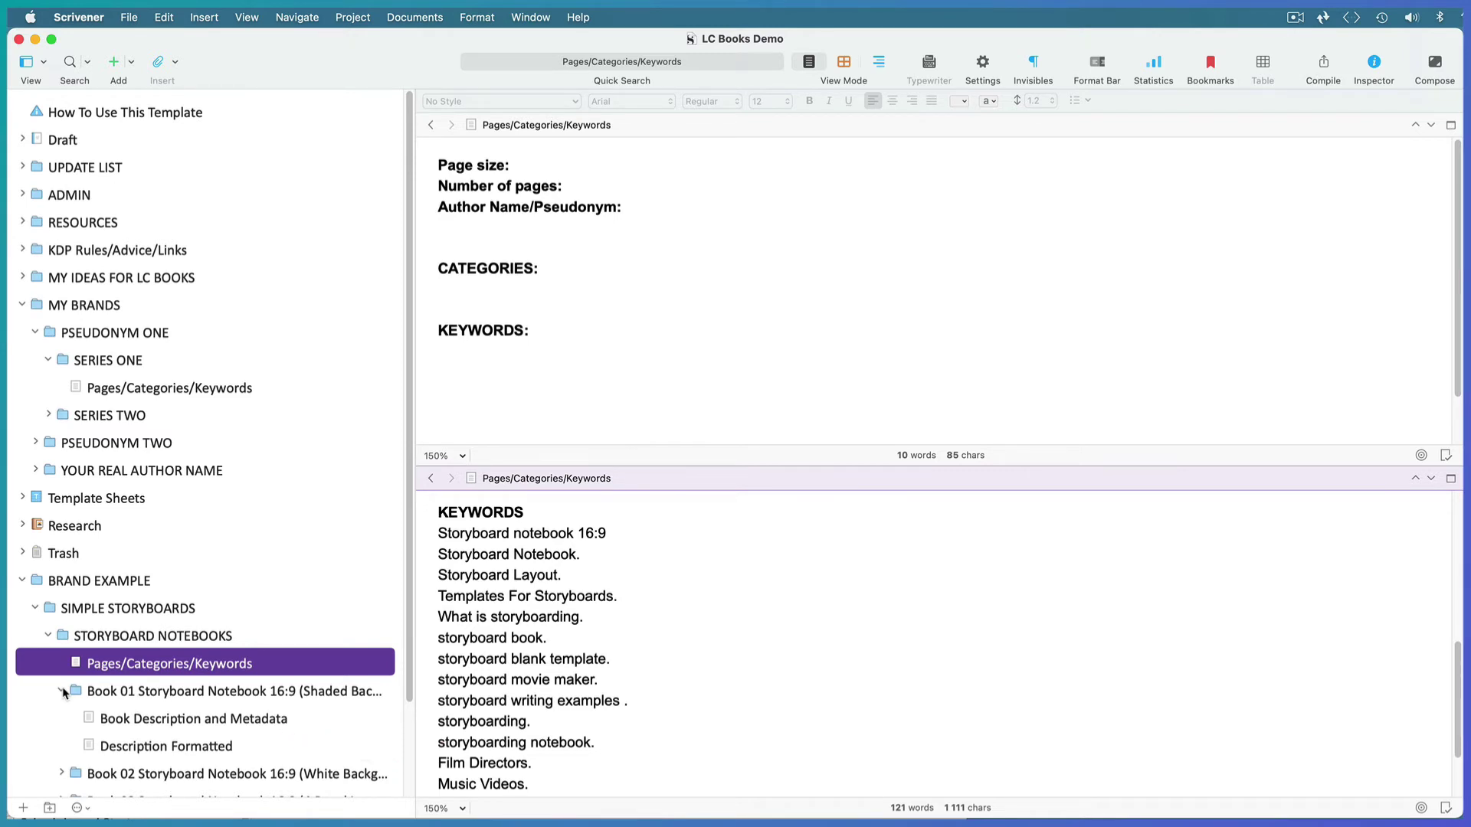
# - Show Book 01's Book Description and Metadata below, then reselect SERIES ONE in the upper pane
pyautogui.click(155, 722)
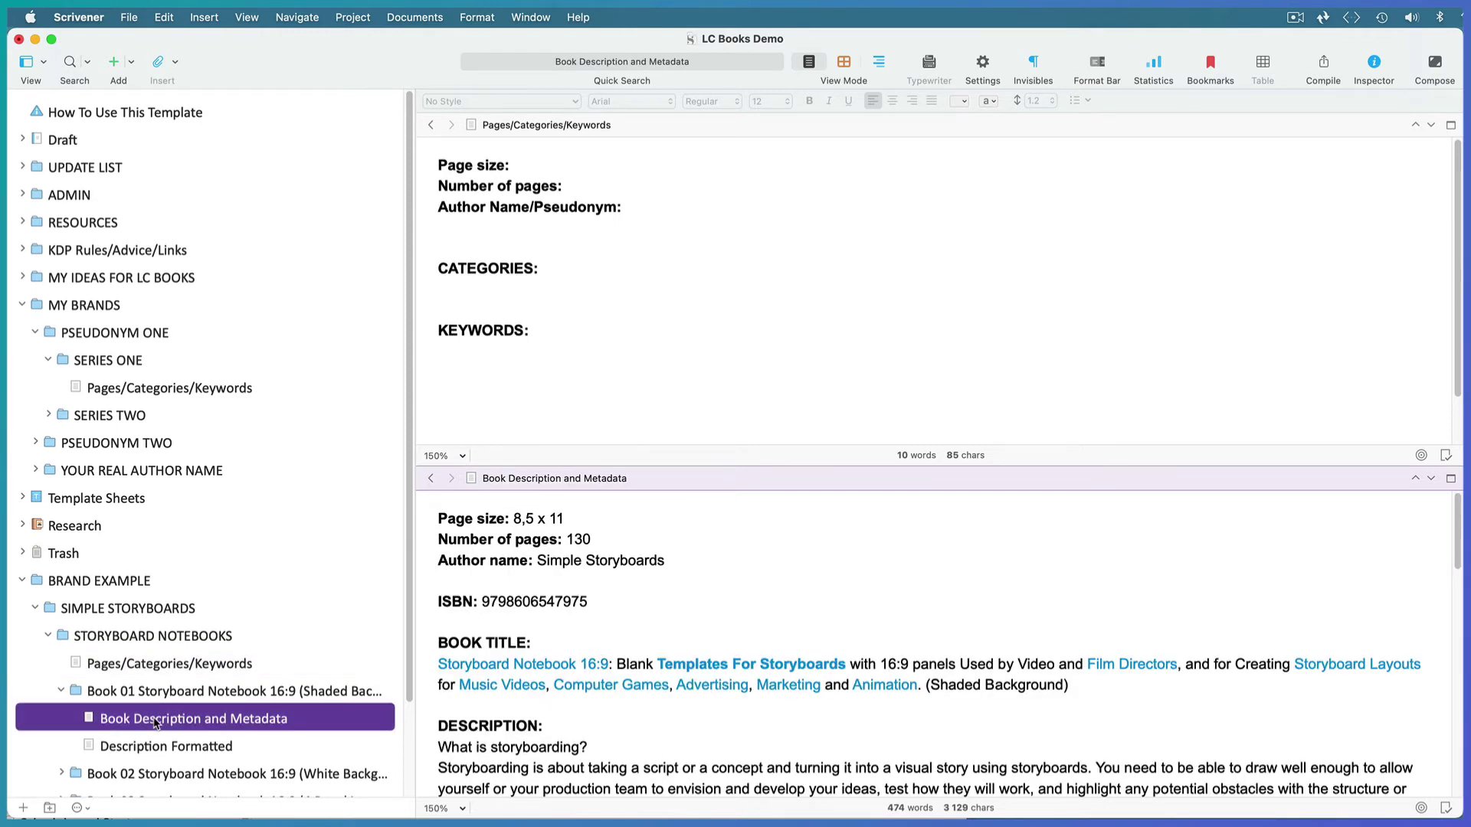
pyautogui.click(511, 368)
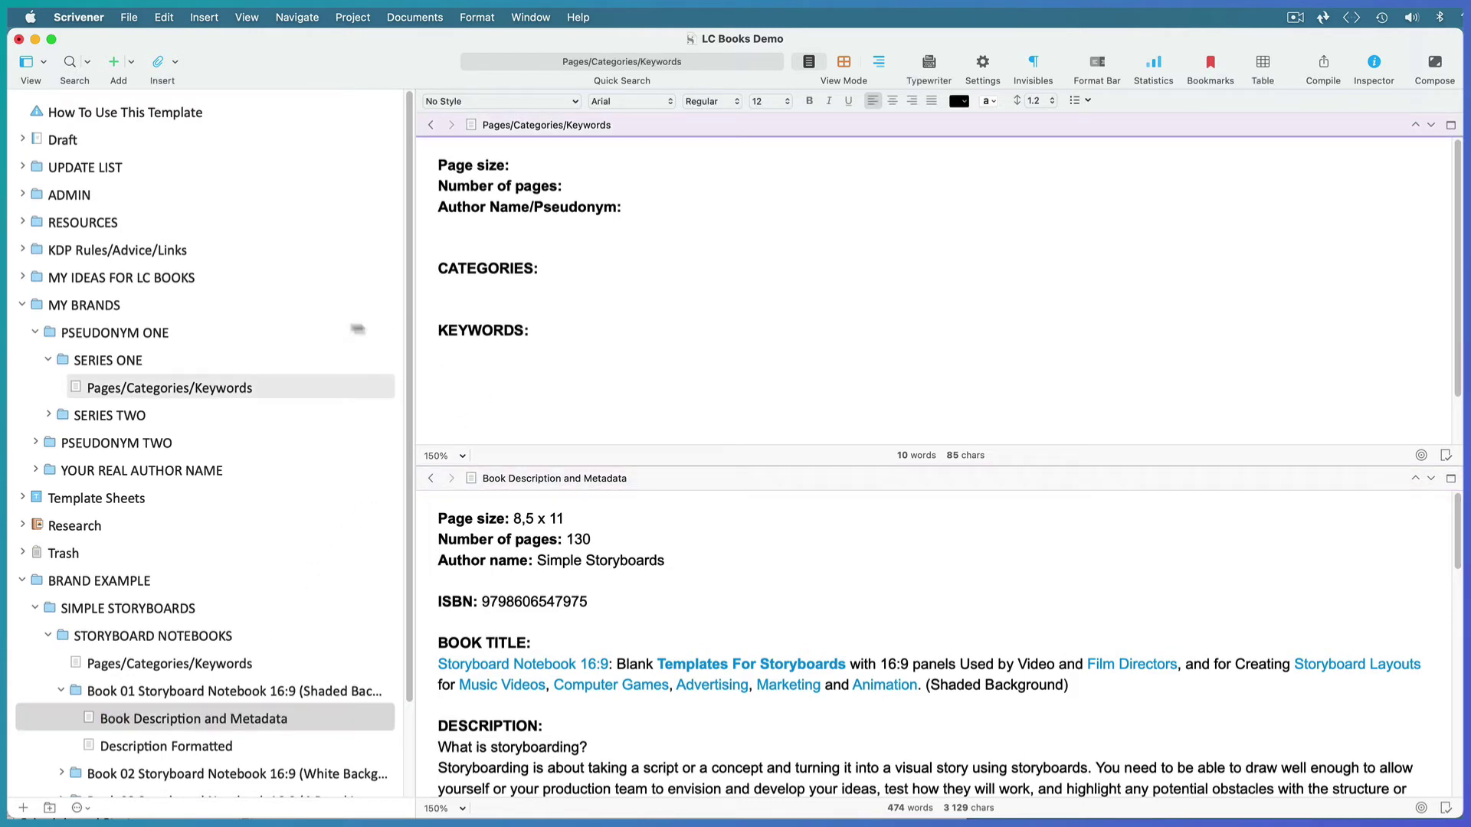
pyautogui.click(110, 362)
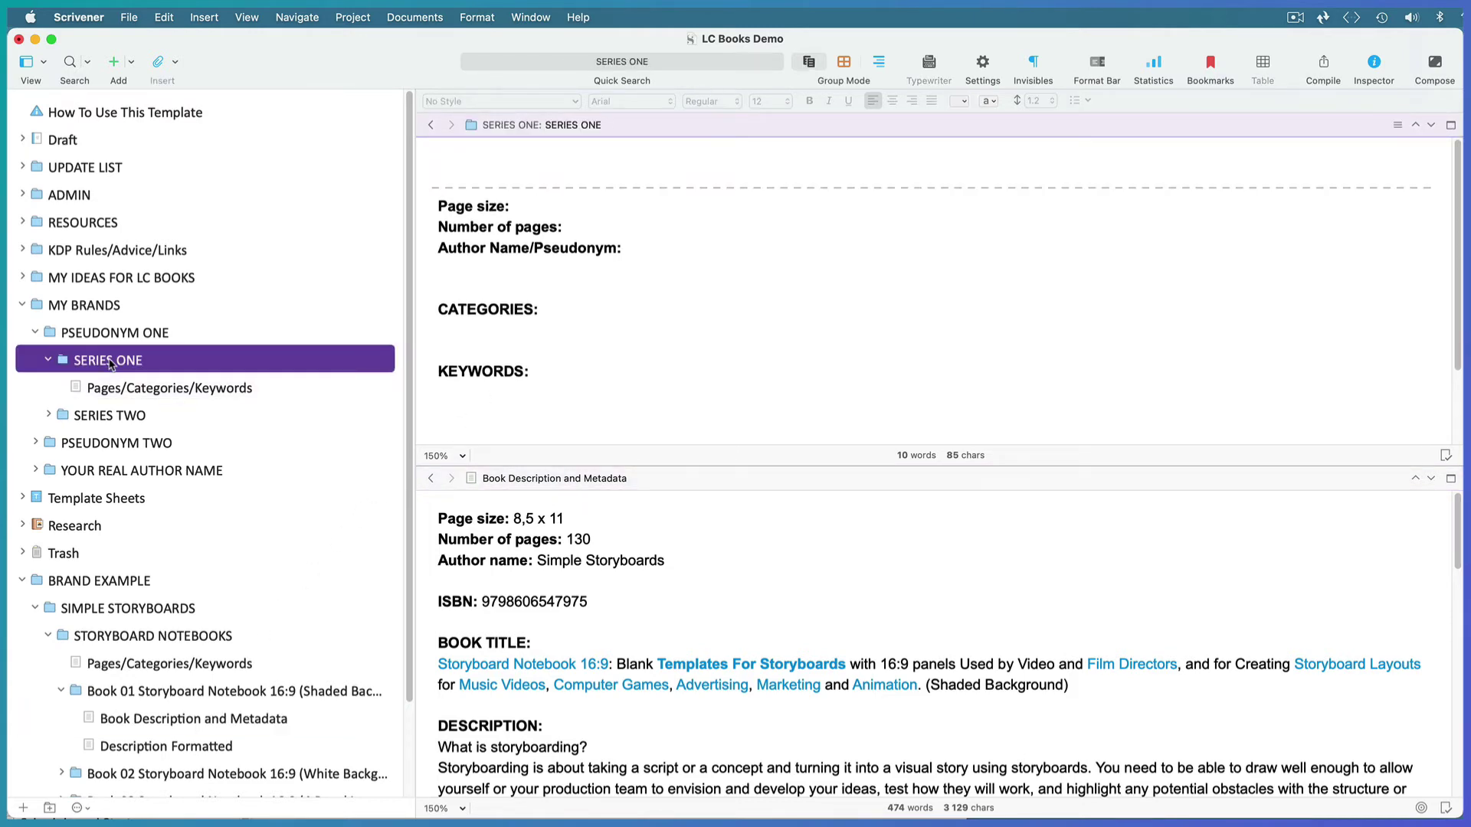
# - Create a folder from the Book Title template under SERIES ONE named 'Book One'
pyautogui.click(360, 19)
pyautogui.moveTo(398, 77)
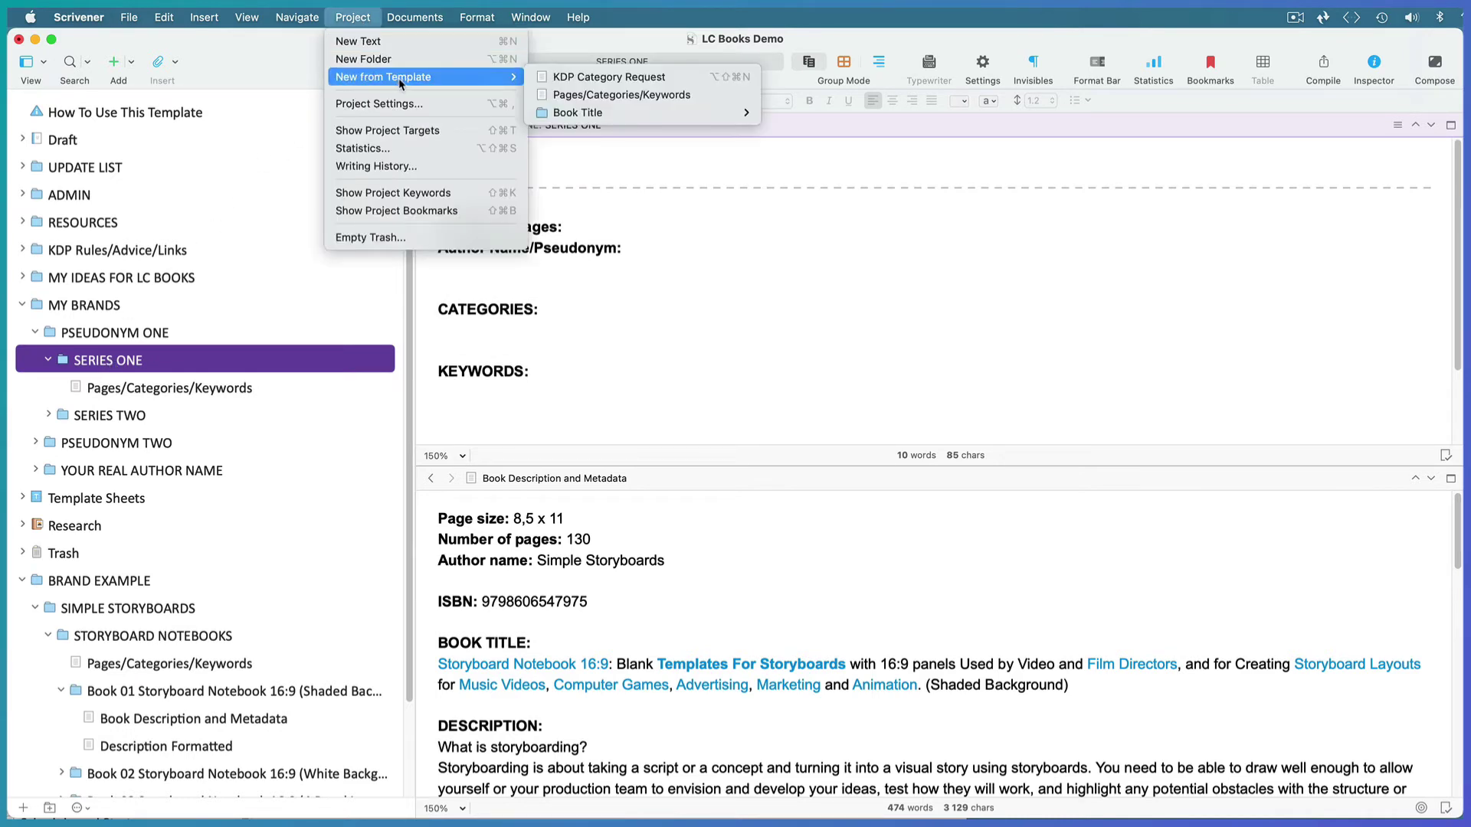
pyautogui.moveTo(600, 117)
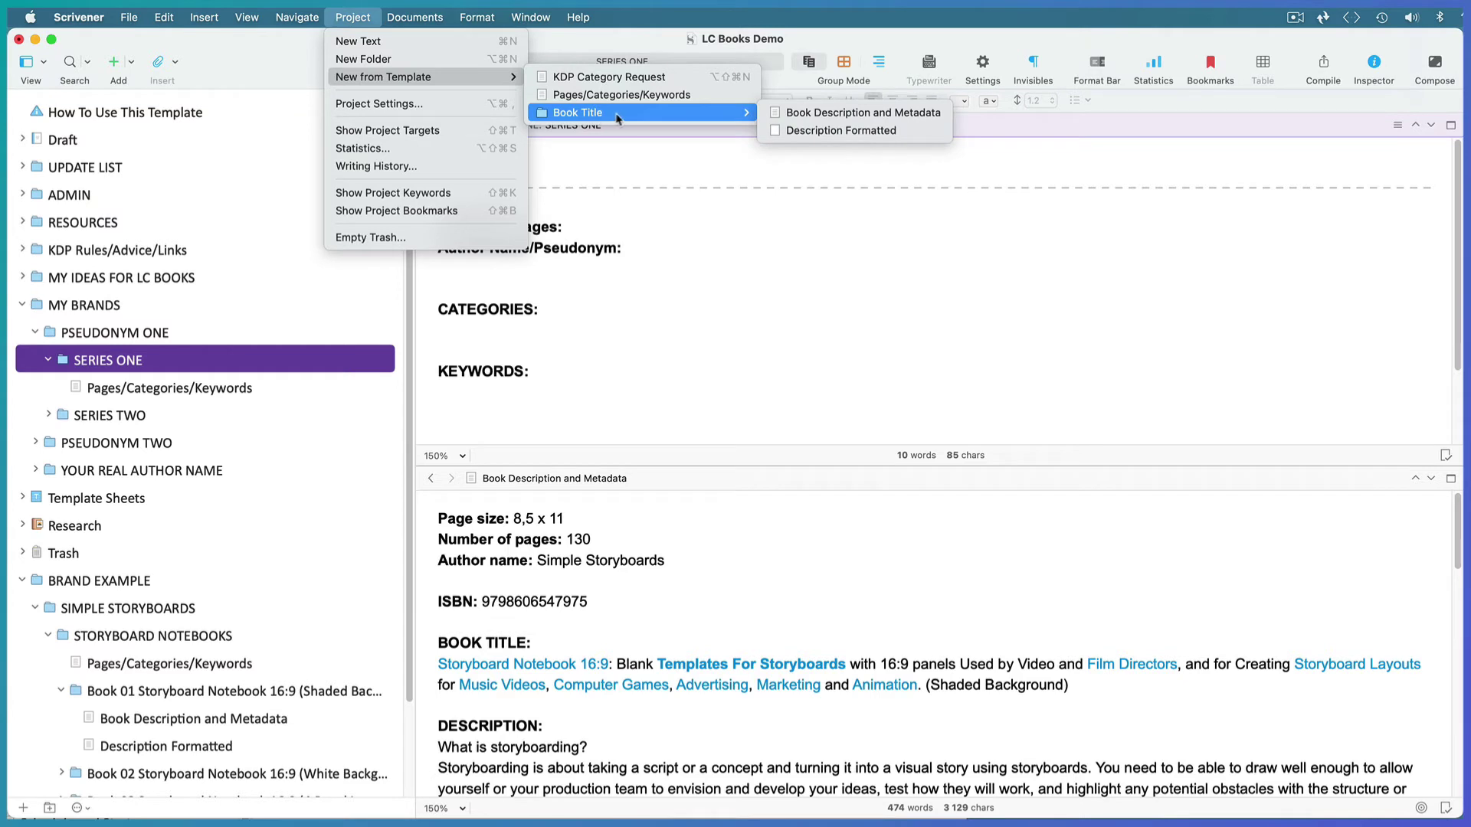
pyautogui.click(622, 115)
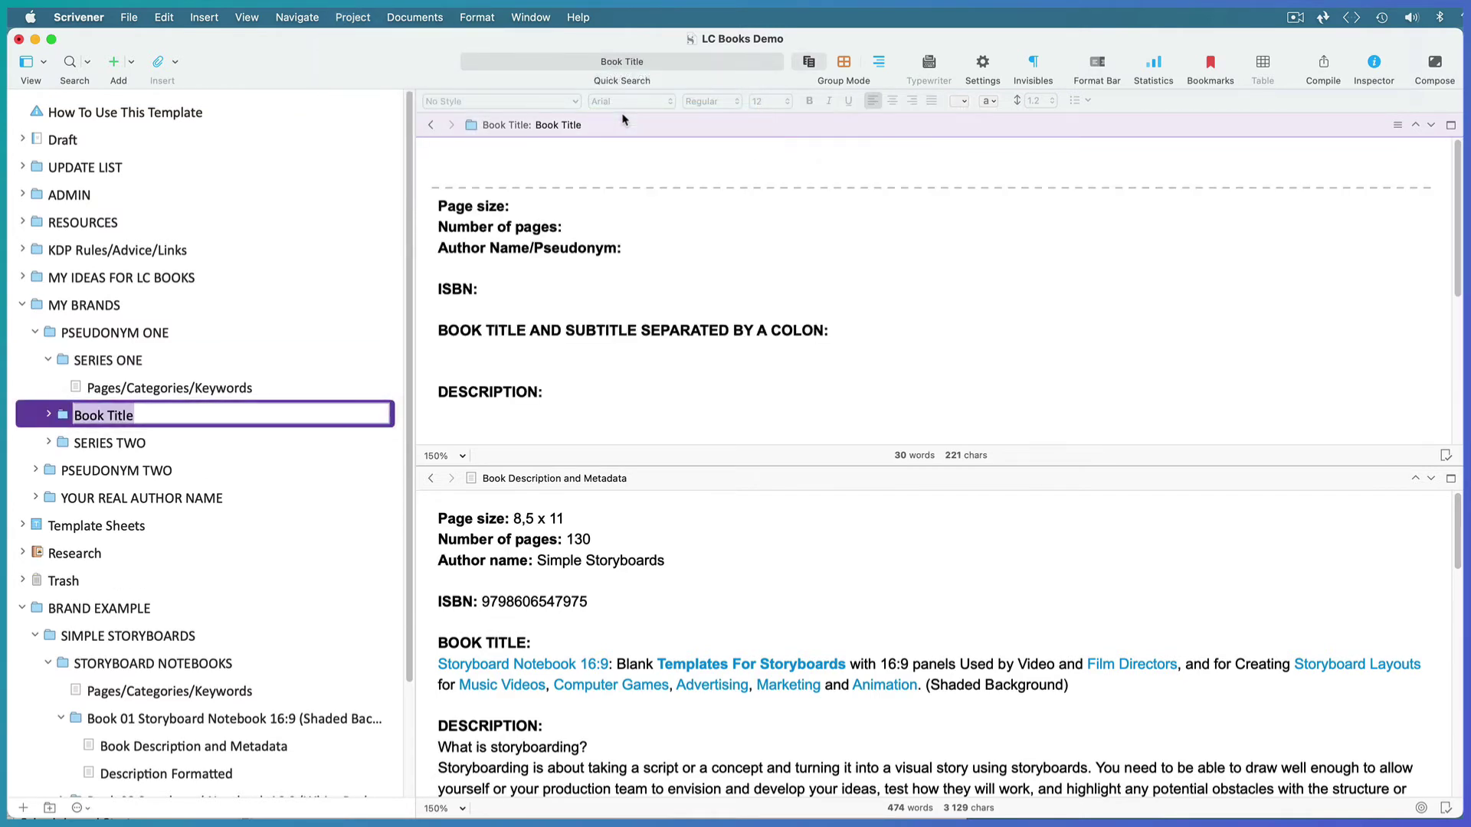
pyautogui.write('Boo')
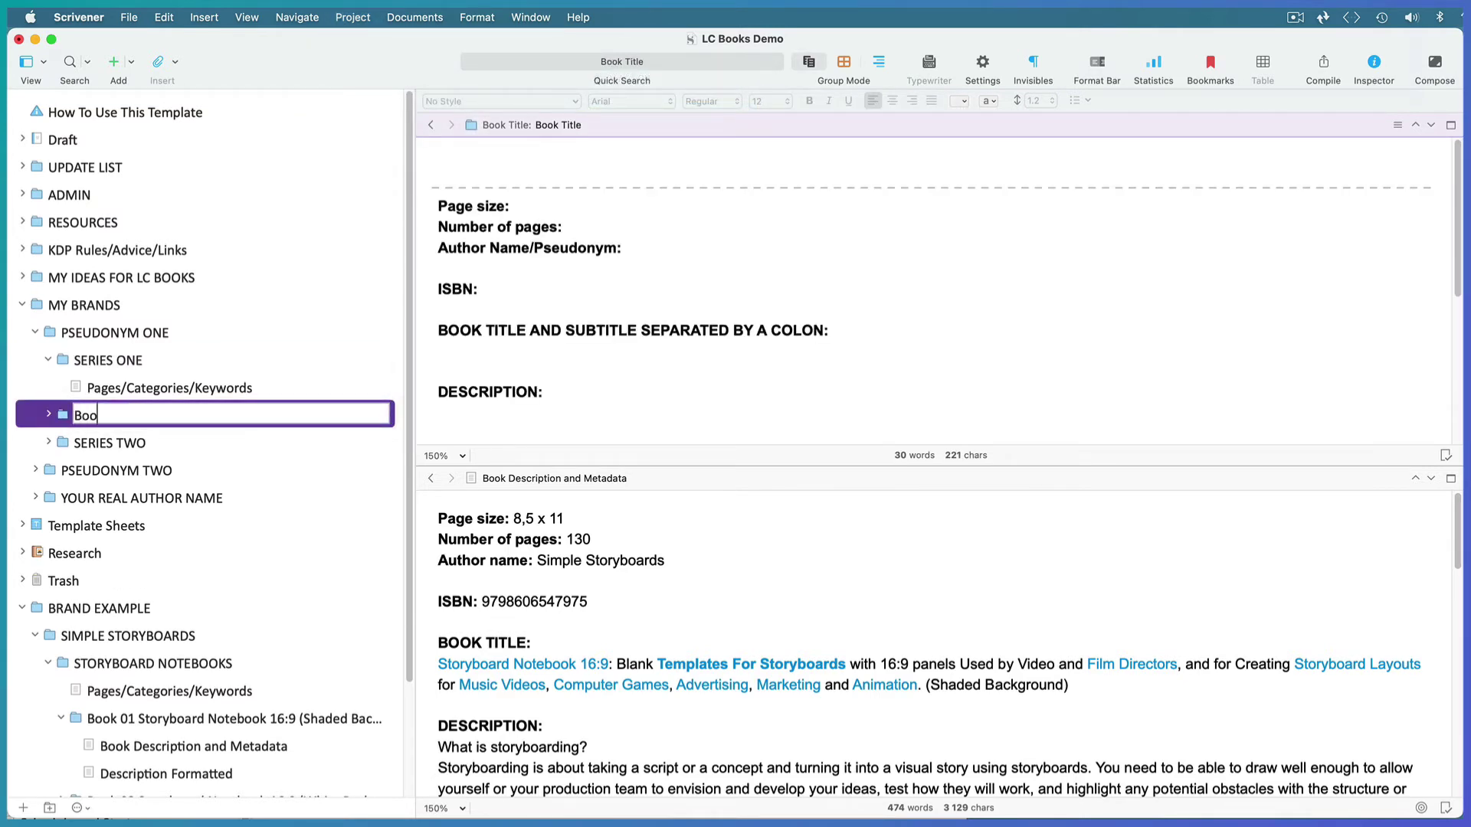
pyautogui.write('k One')
pyautogui.press('Return')
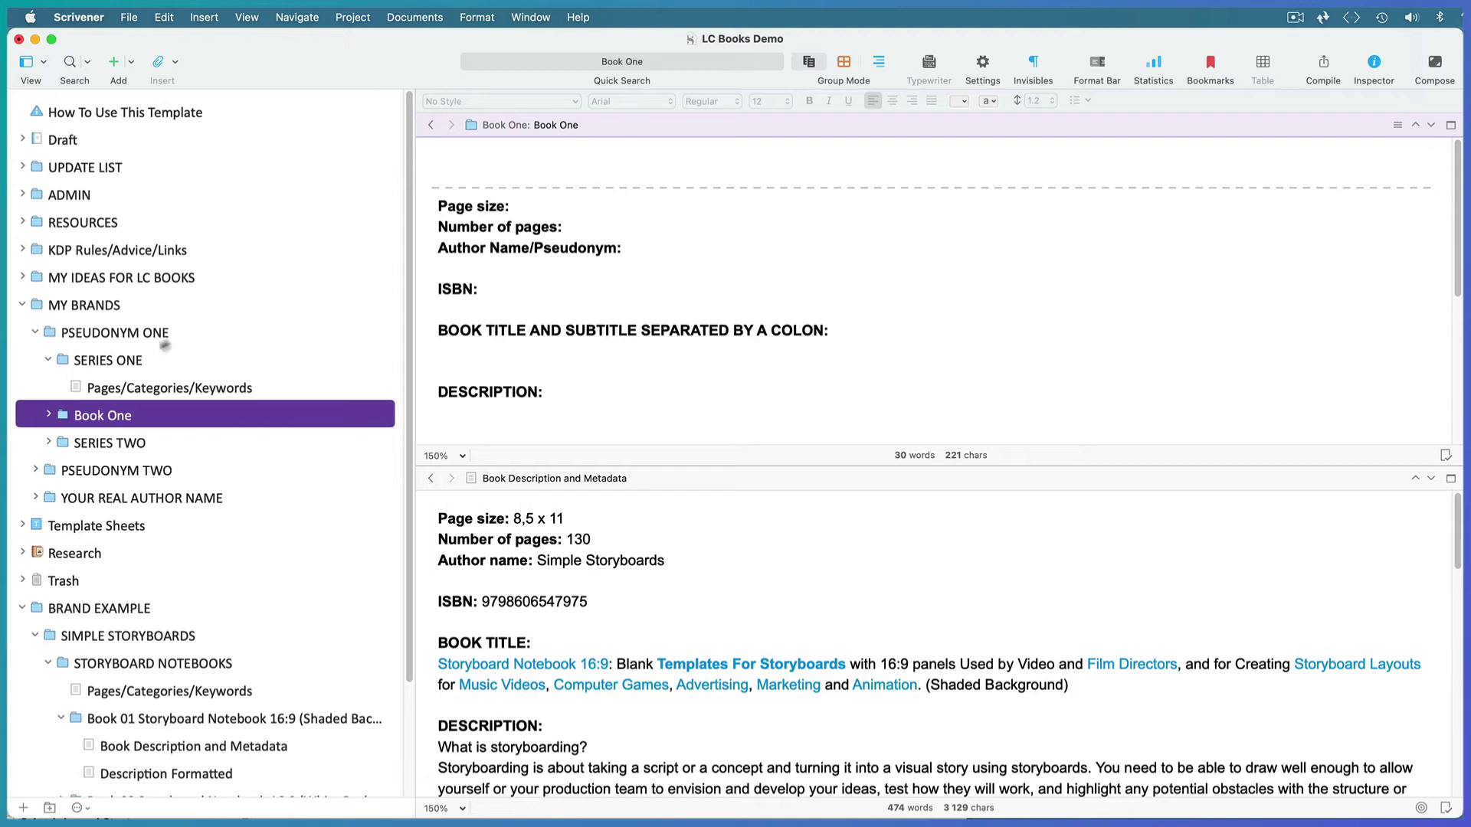
# - Open Book One's Book Description and Metadata beside the example, checking the Pages/Categories/Keywords notes
pyautogui.click(49, 415)
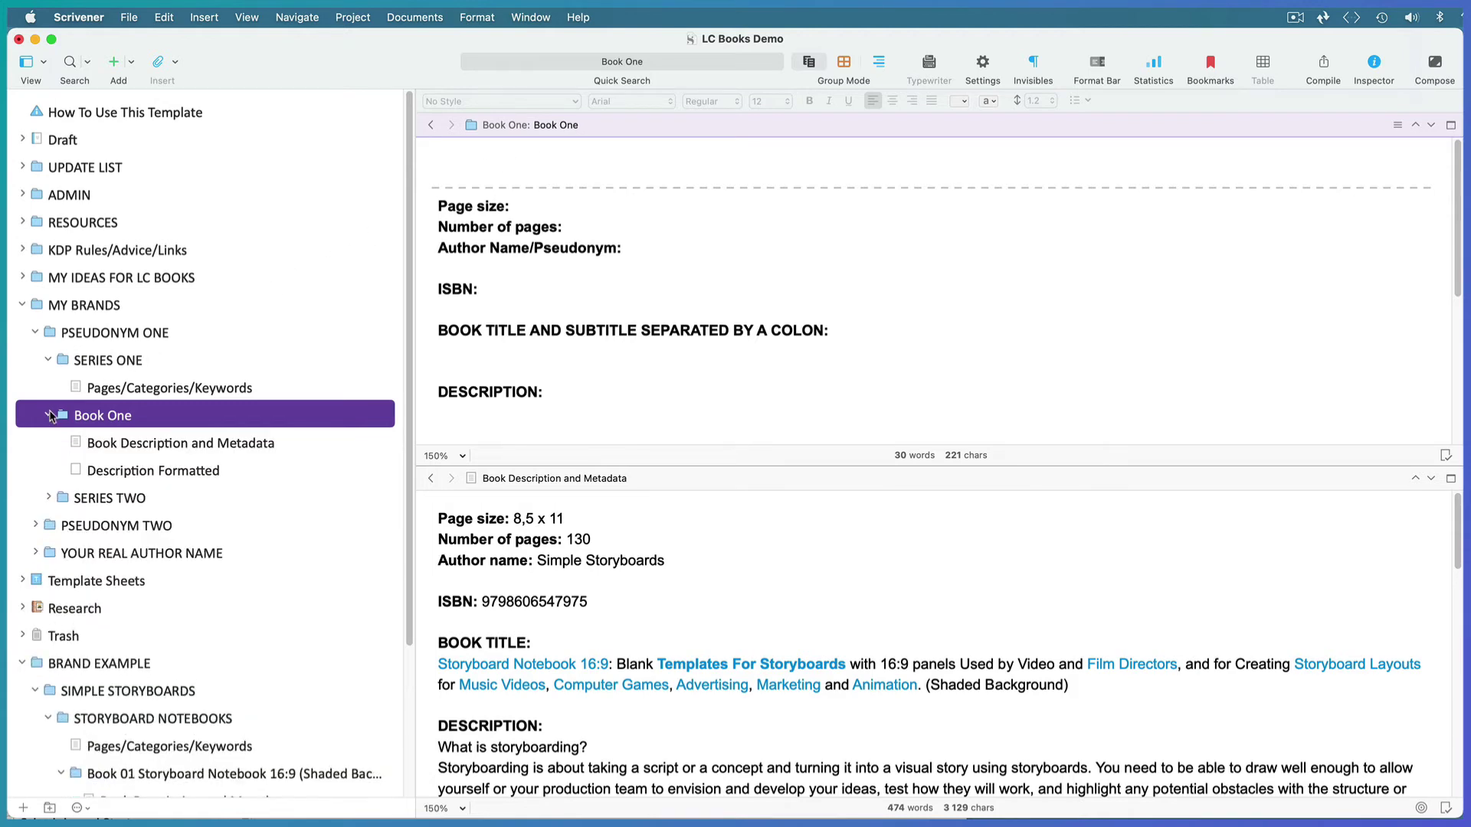
pyautogui.click(130, 445)
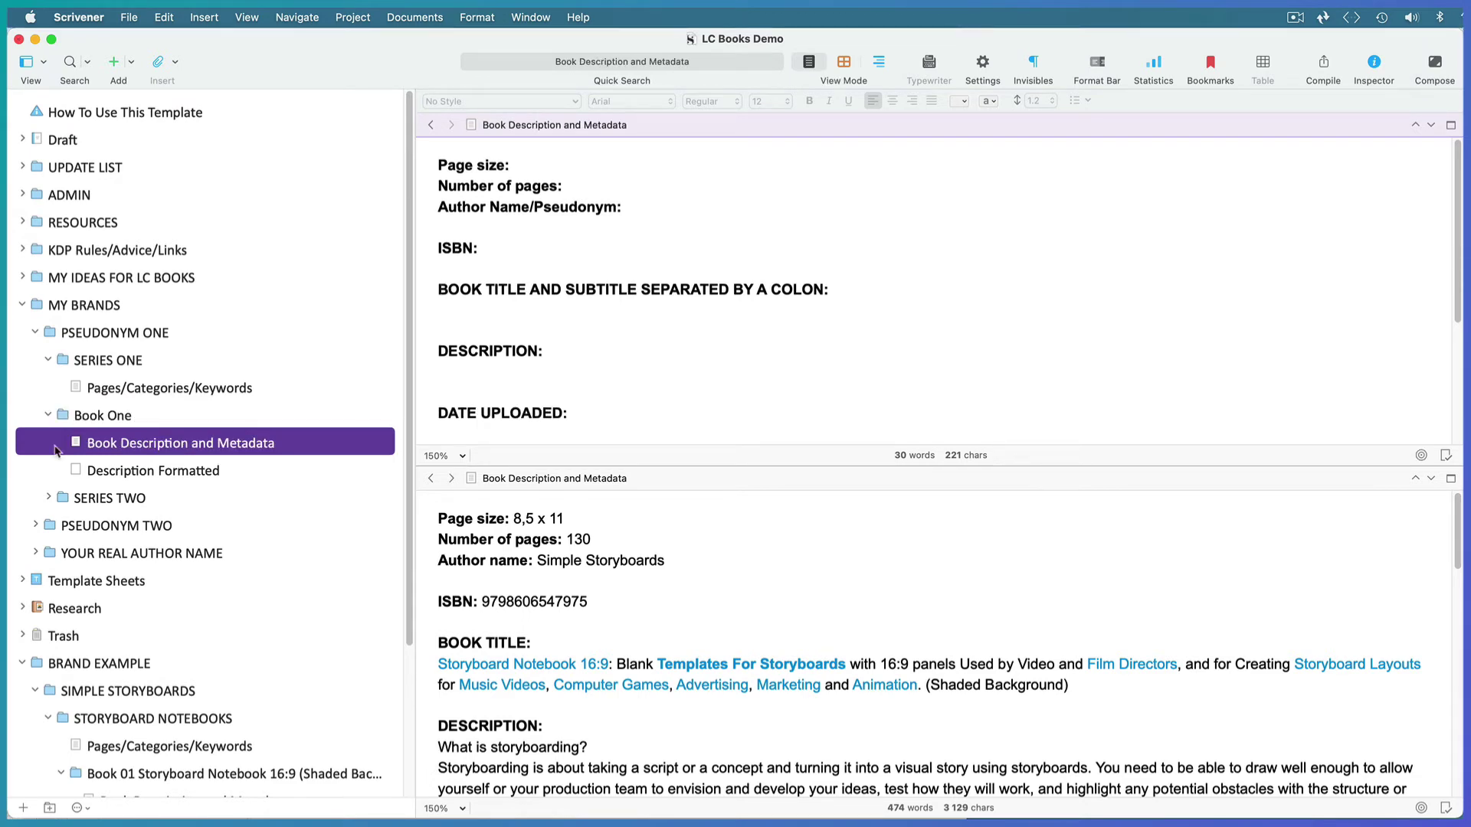
pyautogui.click(679, 597)
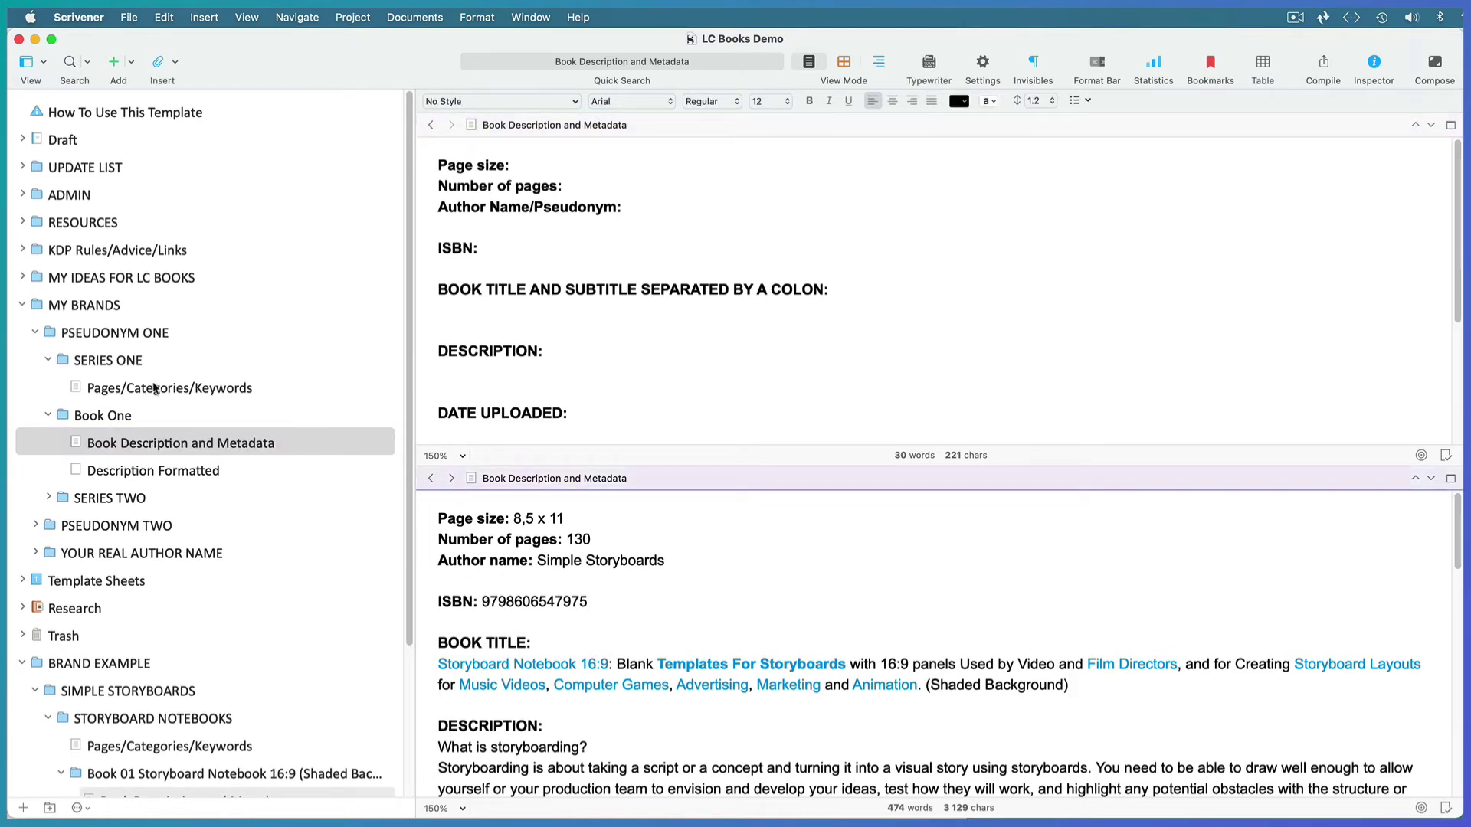
pyautogui.click(148, 388)
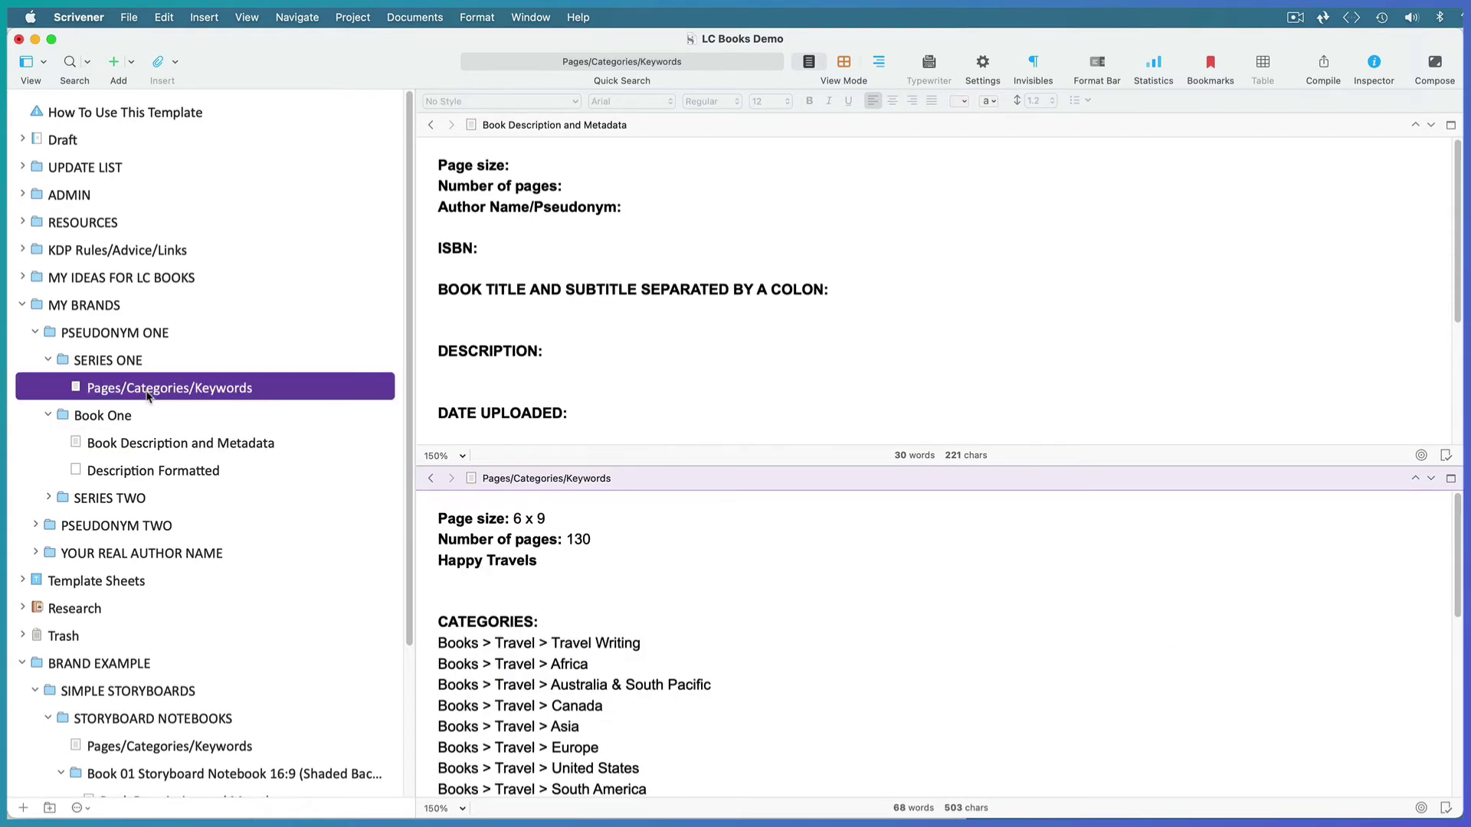
pyautogui.click(431, 478)
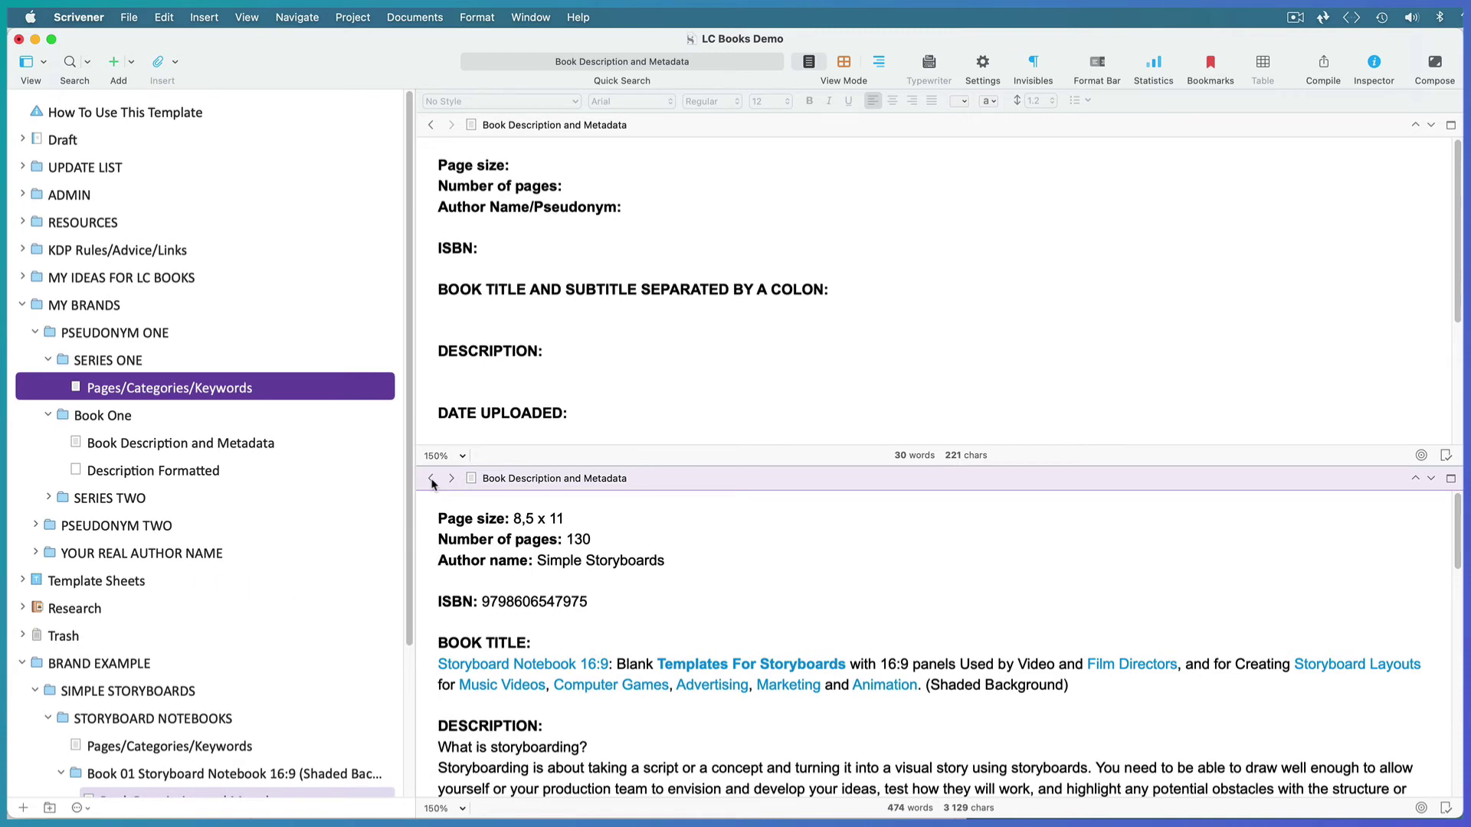
# - Colour the word 'Video' in the example book title blue
pyautogui.click(958, 696)
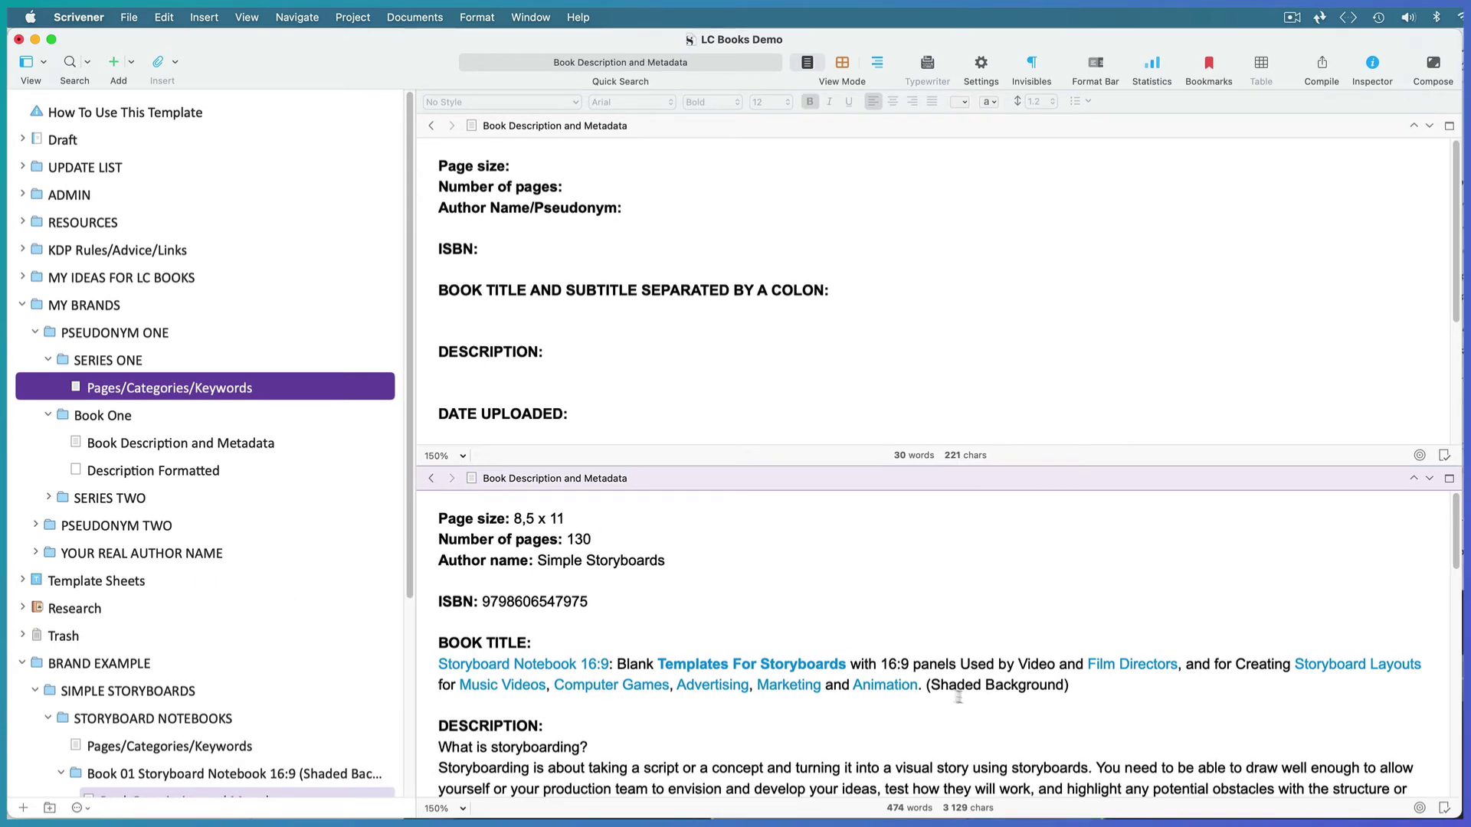
pyautogui.doubleClick(1034, 666)
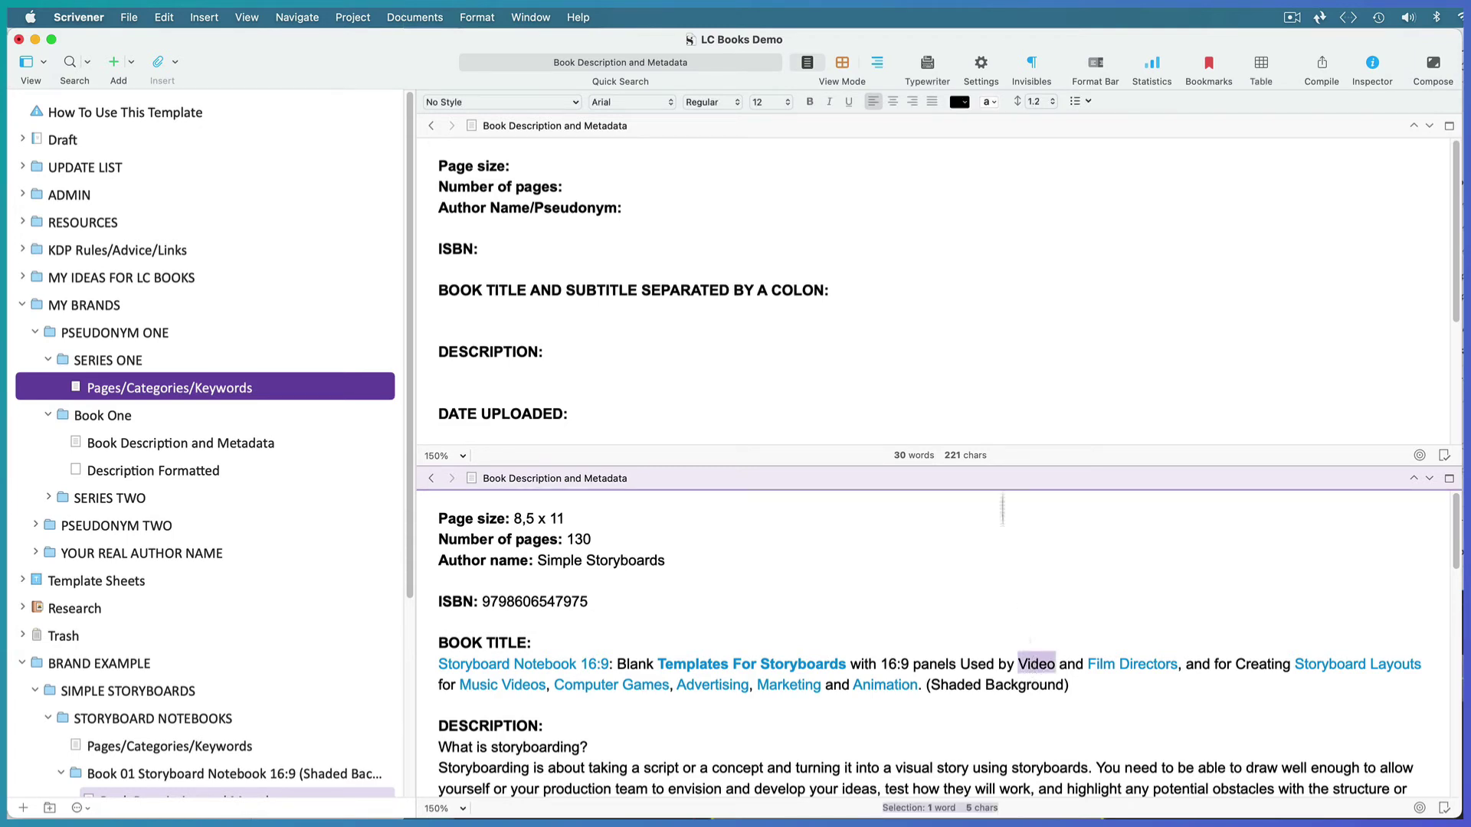
pyautogui.click(958, 103)
pyautogui.click(983, 135)
pyautogui.click(1090, 724)
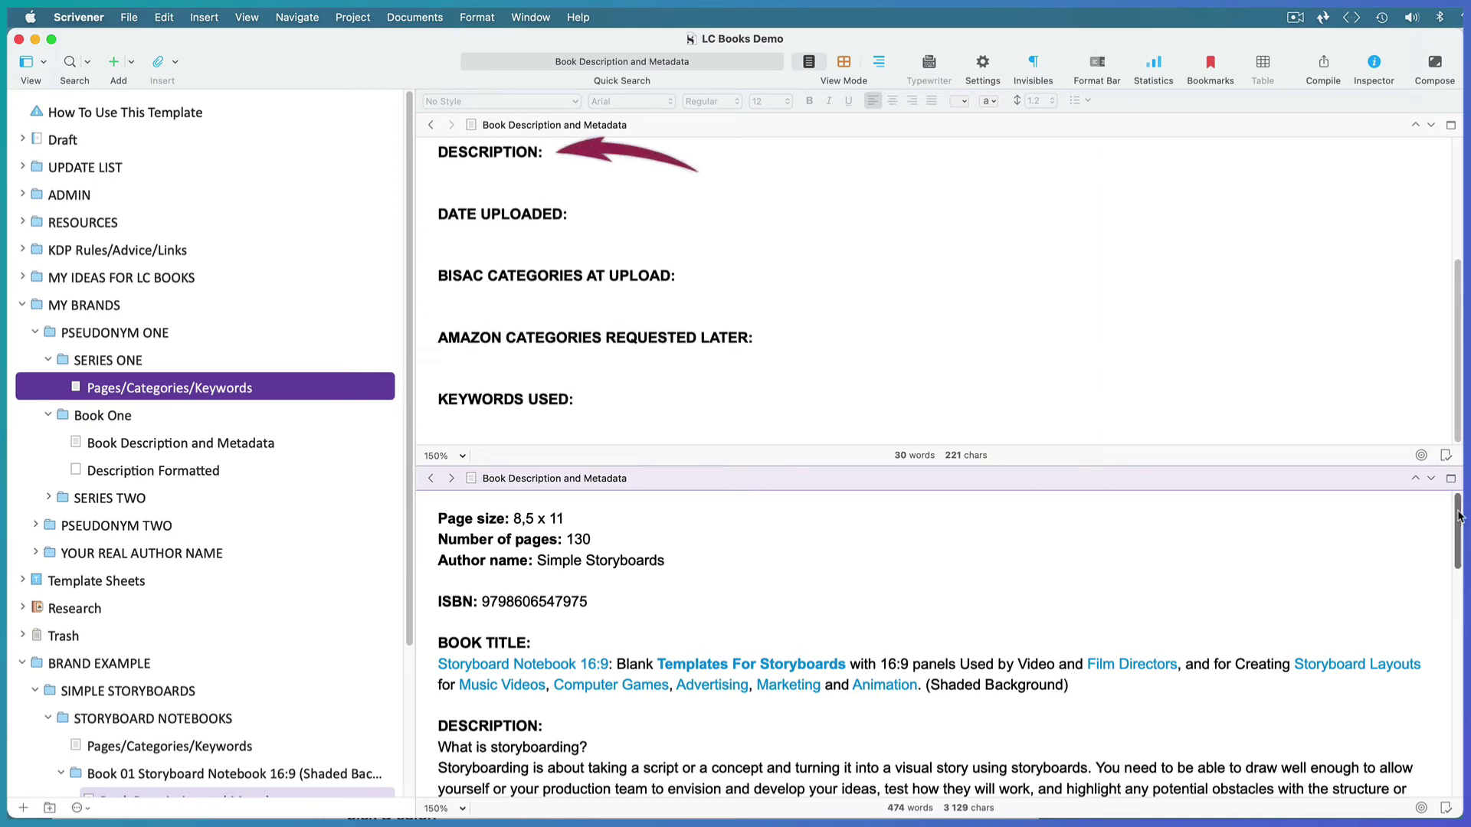
pyautogui.scroll(-5, 1458, 516)
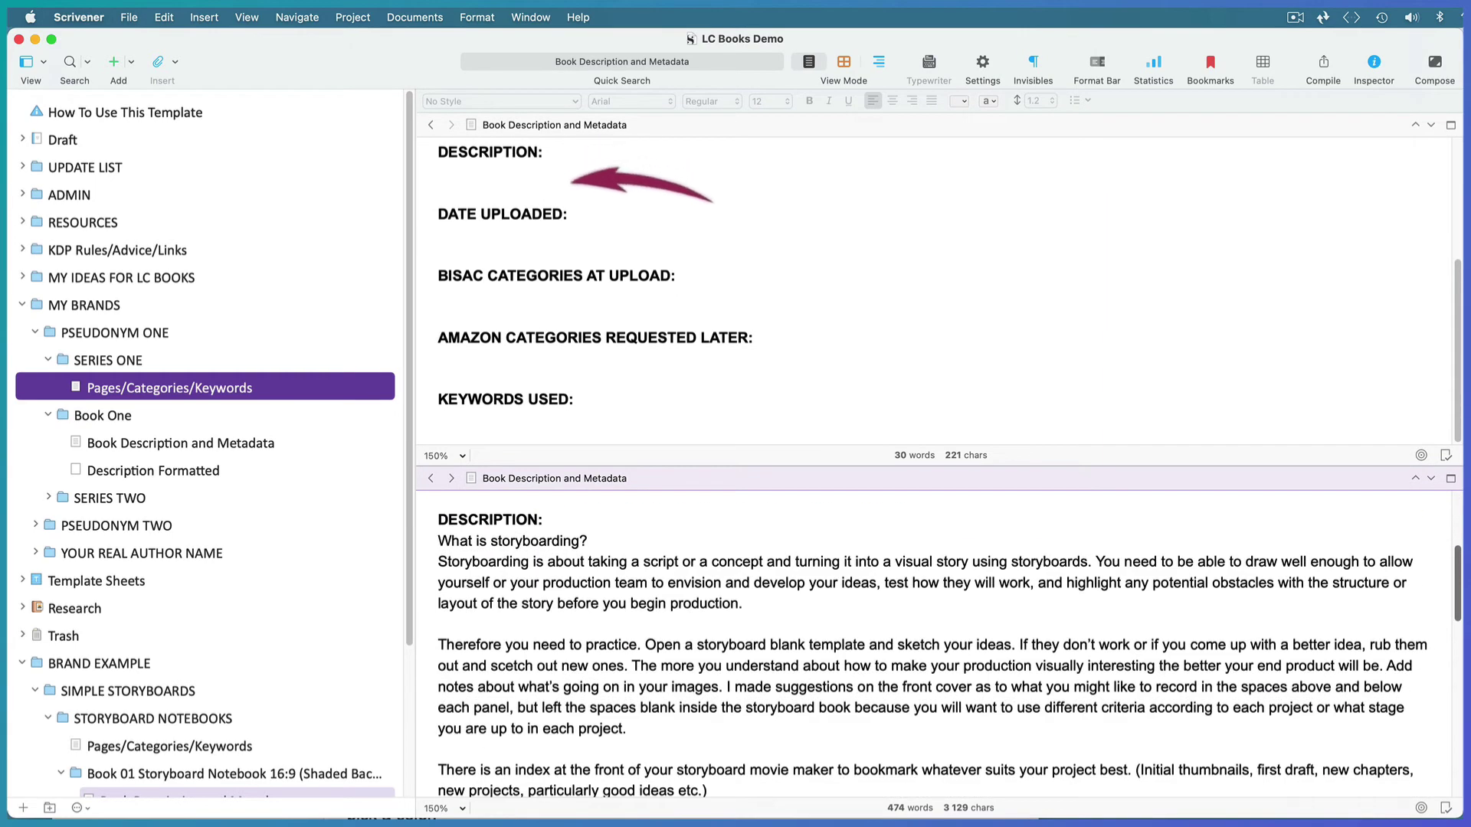
pyautogui.scroll(-10, 949, 643)
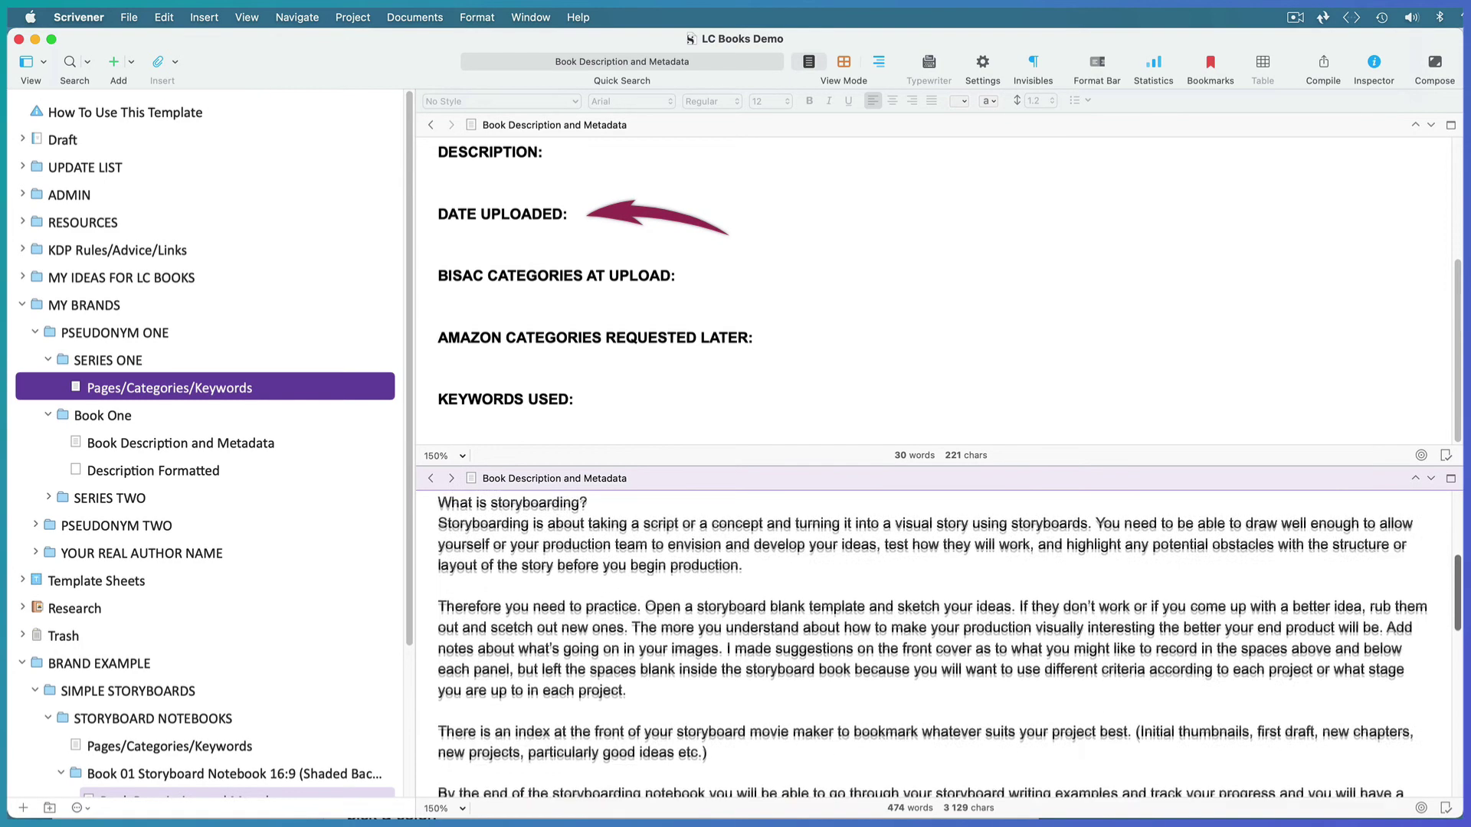
pyautogui.scroll(-3, 949, 644)
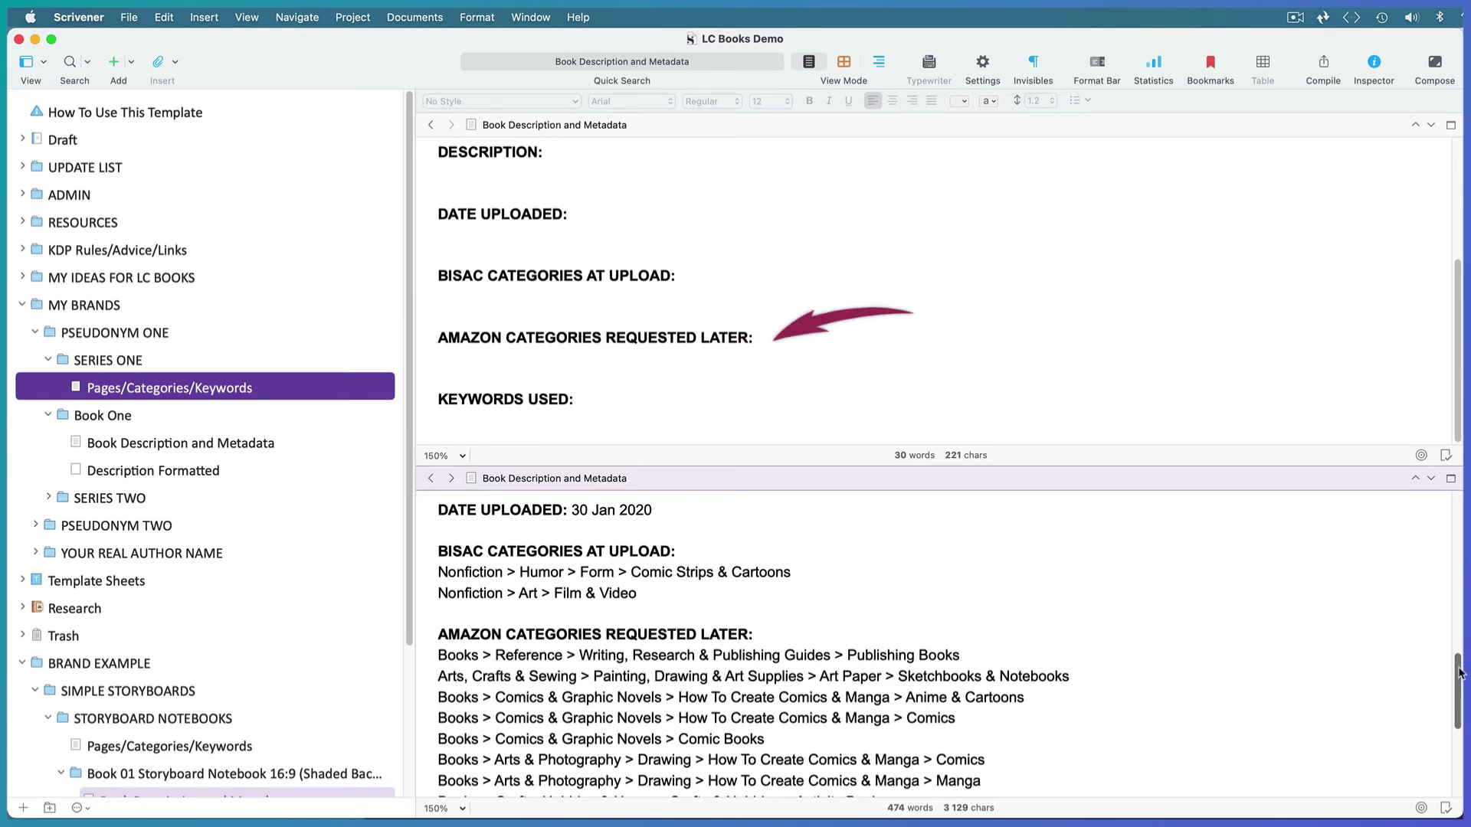
pyautogui.moveTo(1460, 672); pyautogui.dragTo(1463, 703)
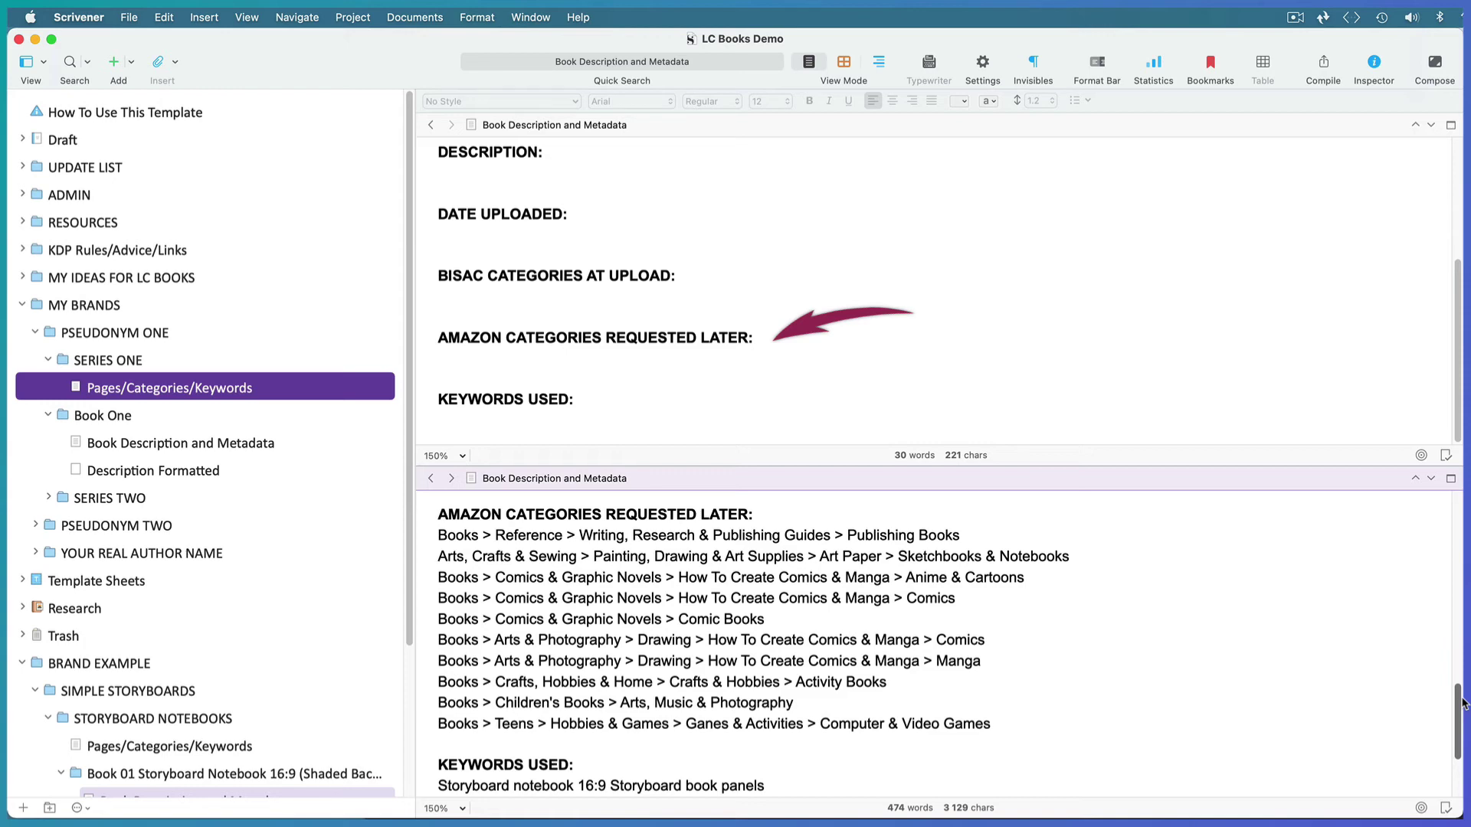
pyautogui.moveTo(1462, 703); pyautogui.dragTo(1455, 754)
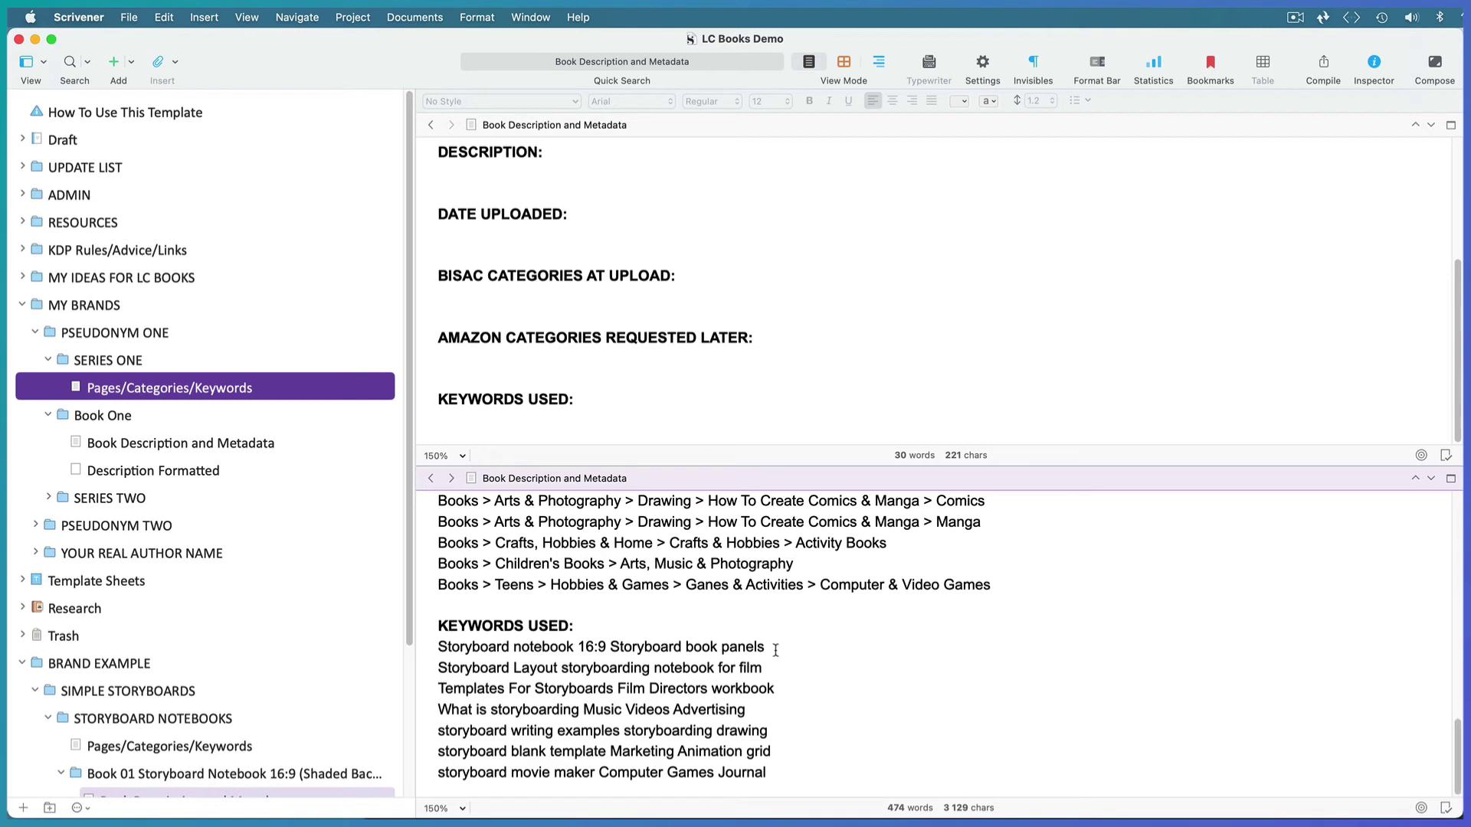
pyautogui.moveTo(765, 648); pyautogui.dragTo(438, 648)
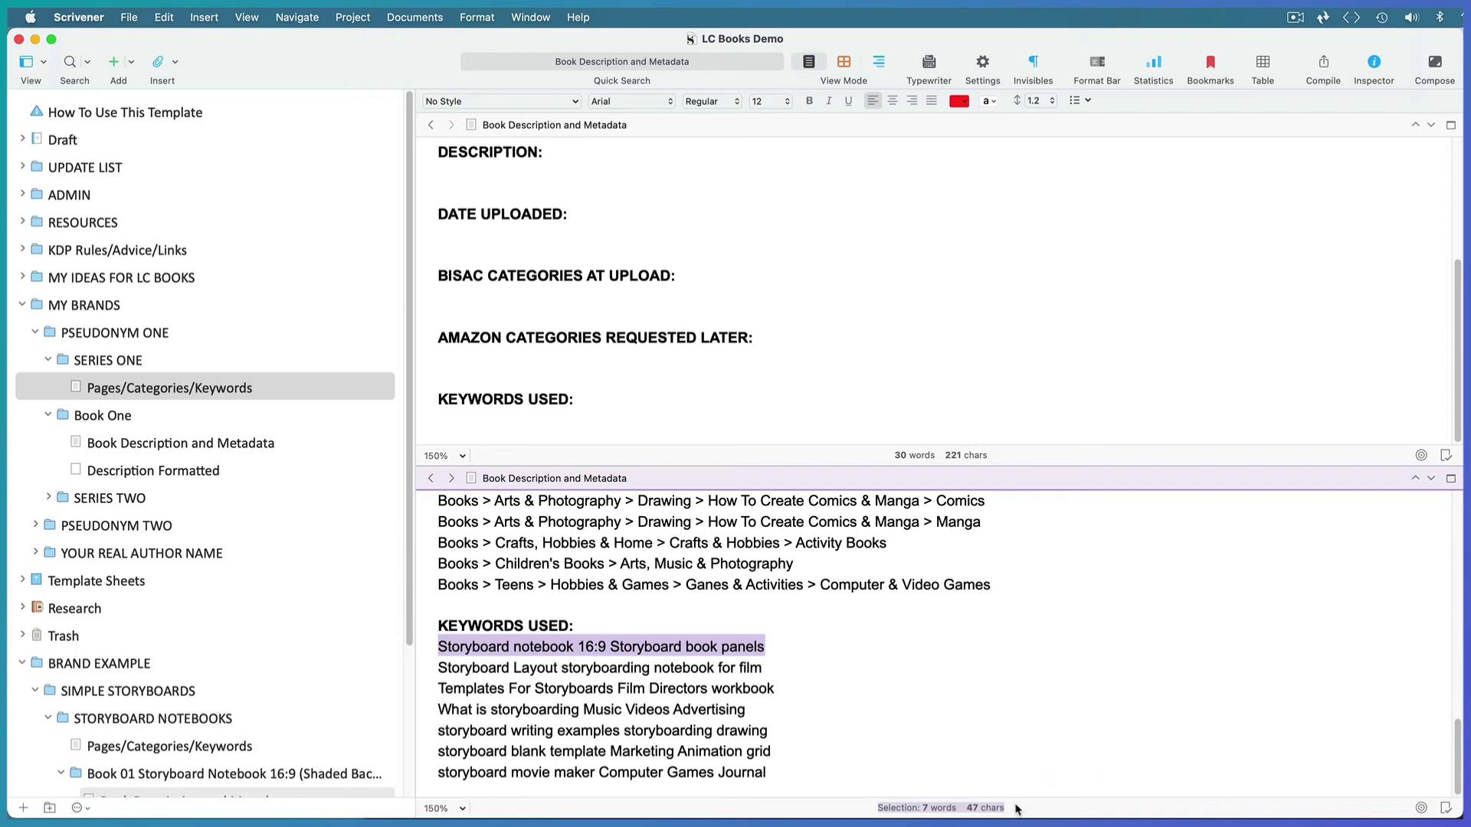
# - Select the example book's description paragraphs in the lower pane
pyautogui.click(792, 643)
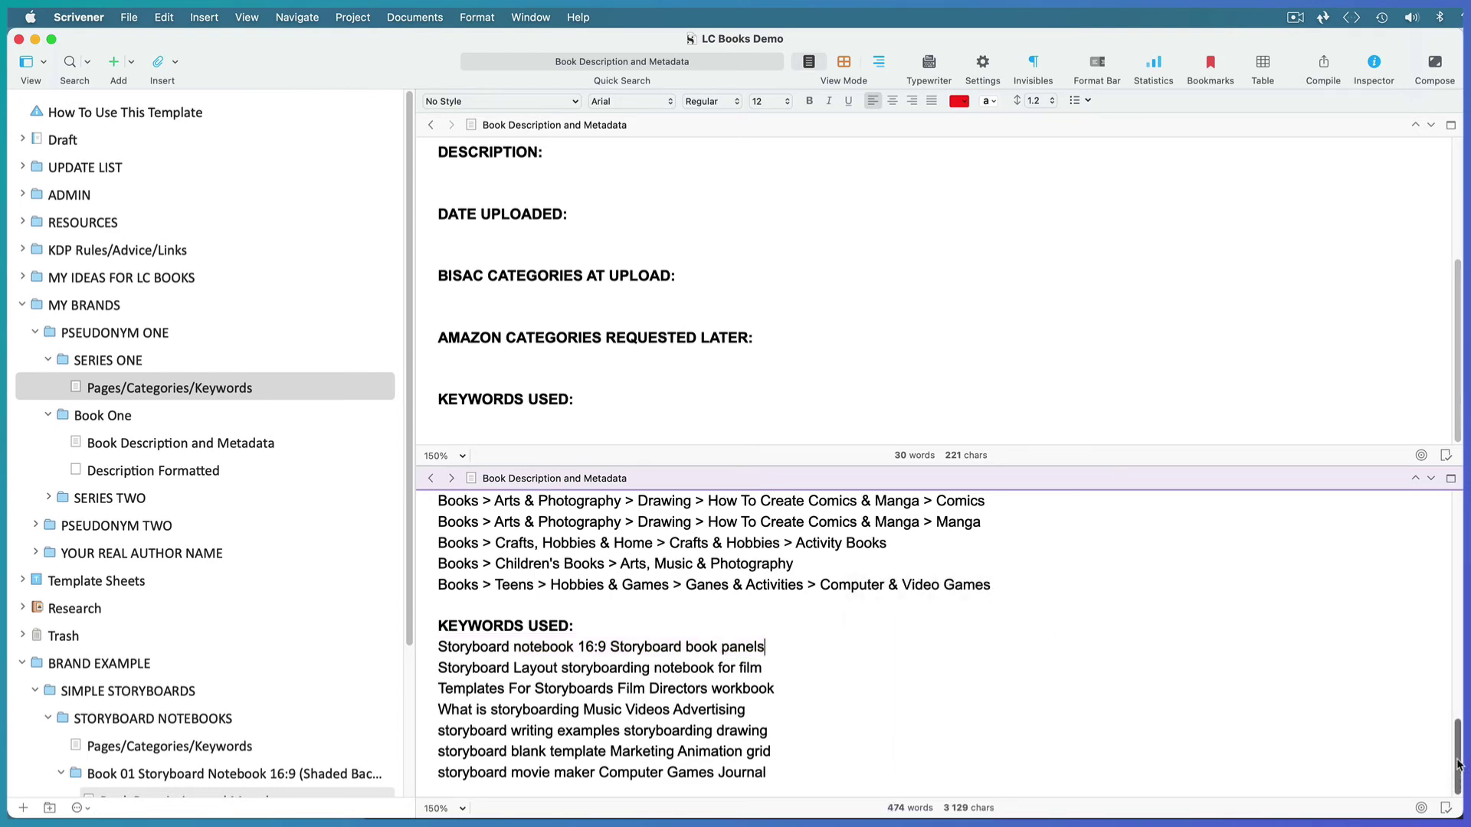
pyautogui.scroll(5, 1441, 693)
pyautogui.scroll(15, 1441, 694)
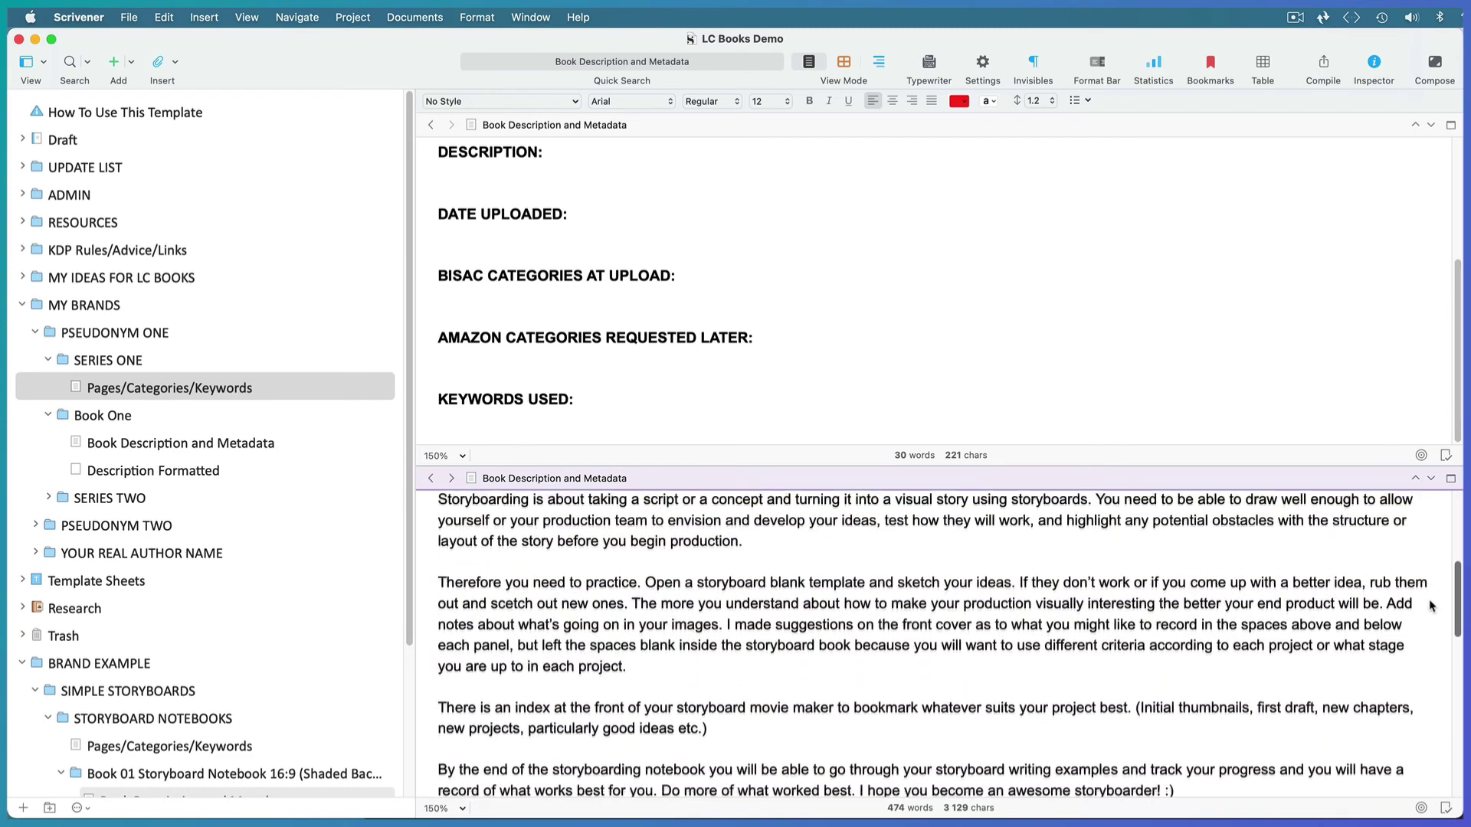
pyautogui.scroll(-1, 1427, 595)
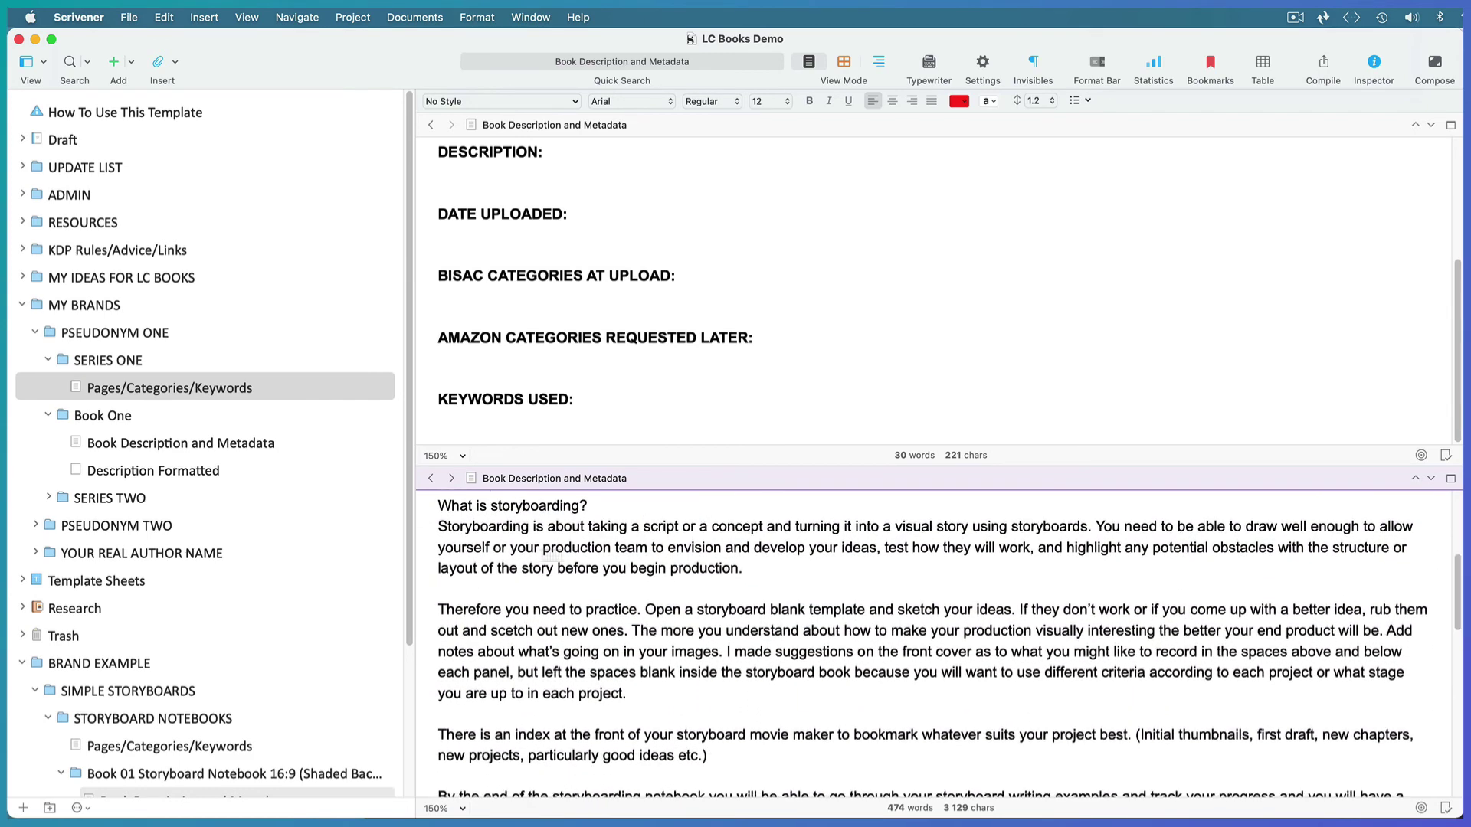
pyautogui.moveTo(437, 507); pyautogui.dragTo(787, 756)
pyautogui.click(808, 305)
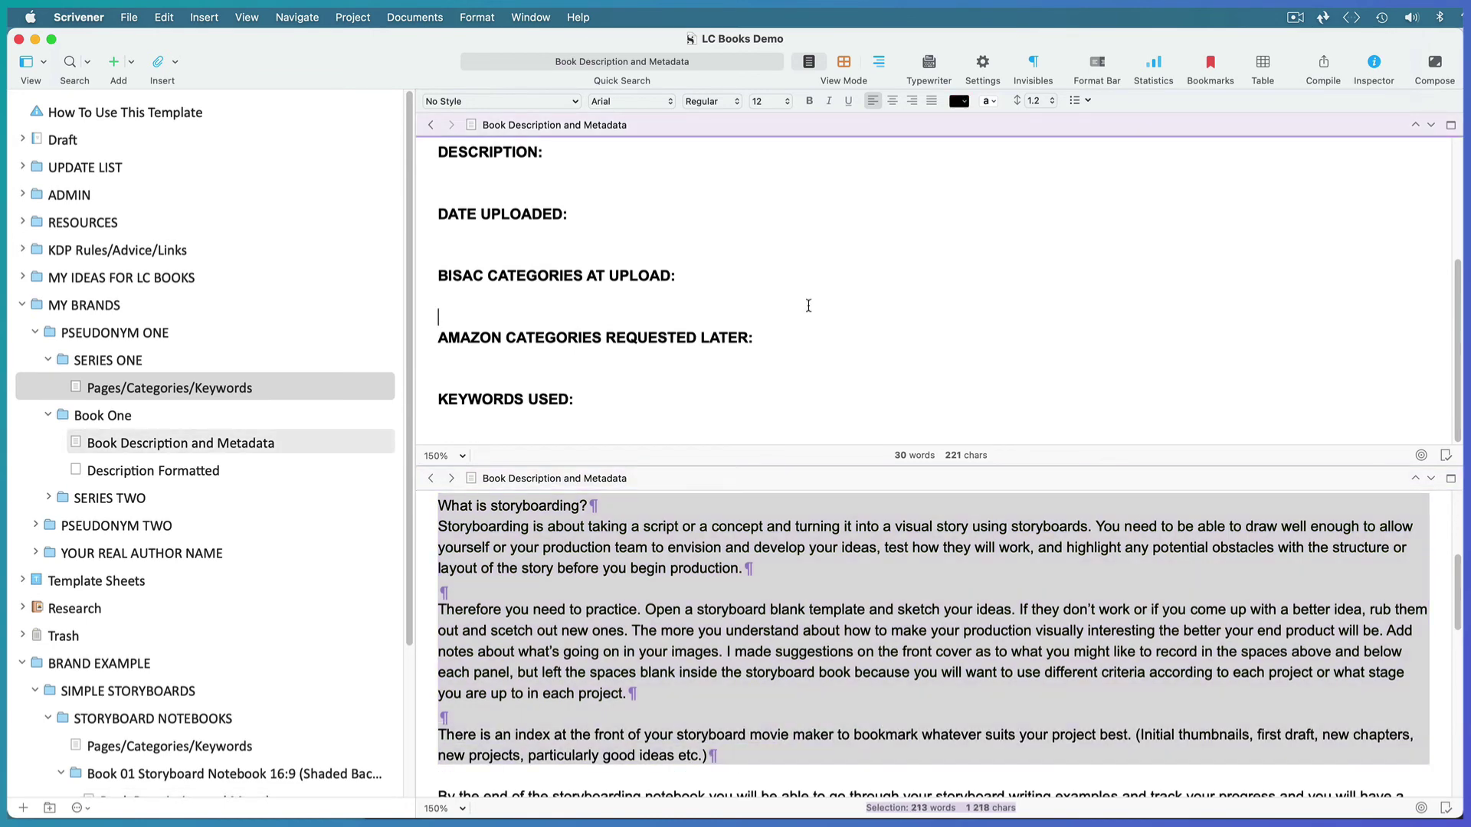
# - In a single editor, paste the description into the RESOURCES HTML Generator note and bold its first line
pyautogui.click(1452, 126)
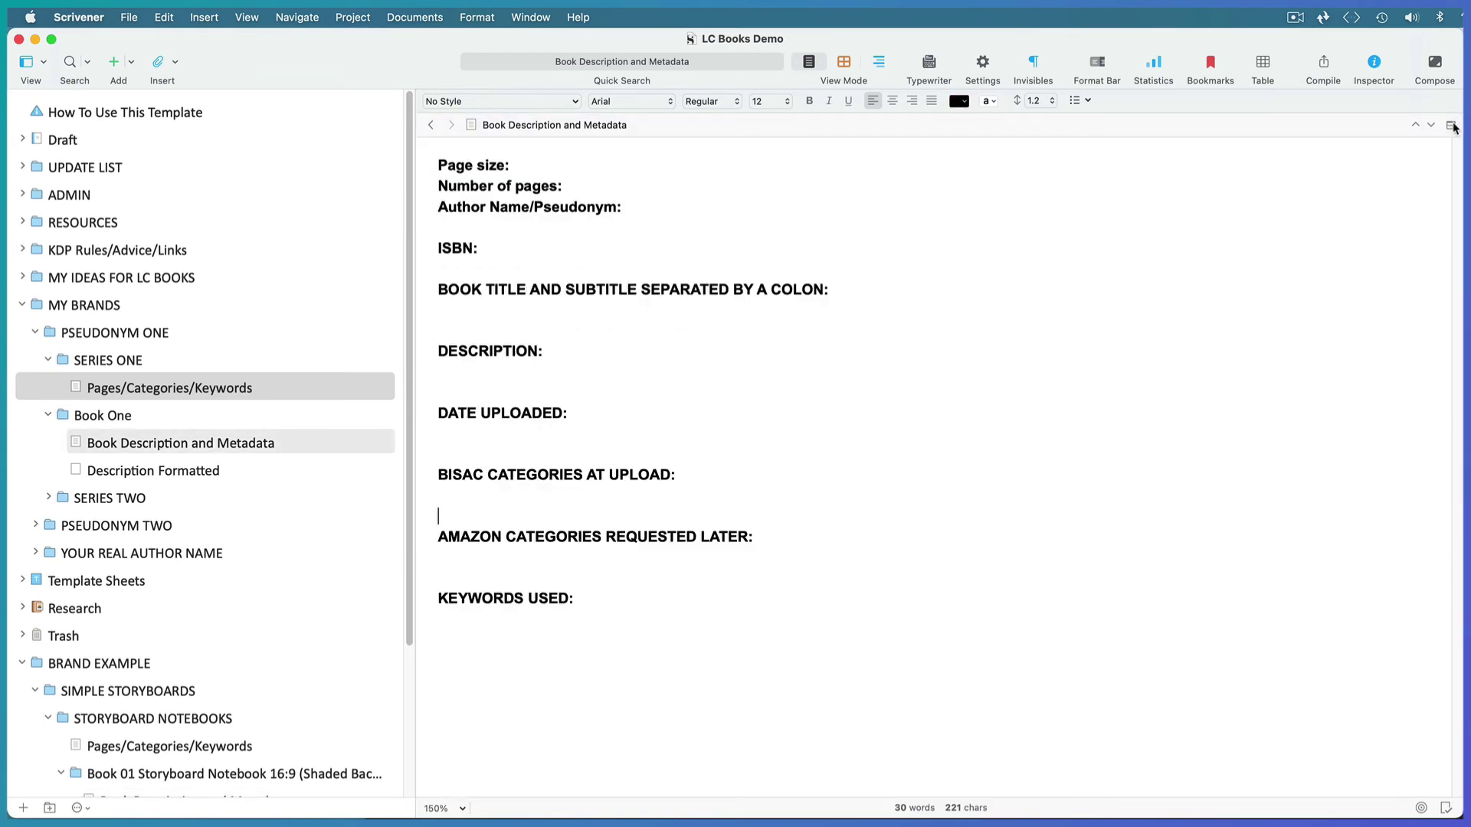
pyautogui.click(23, 223)
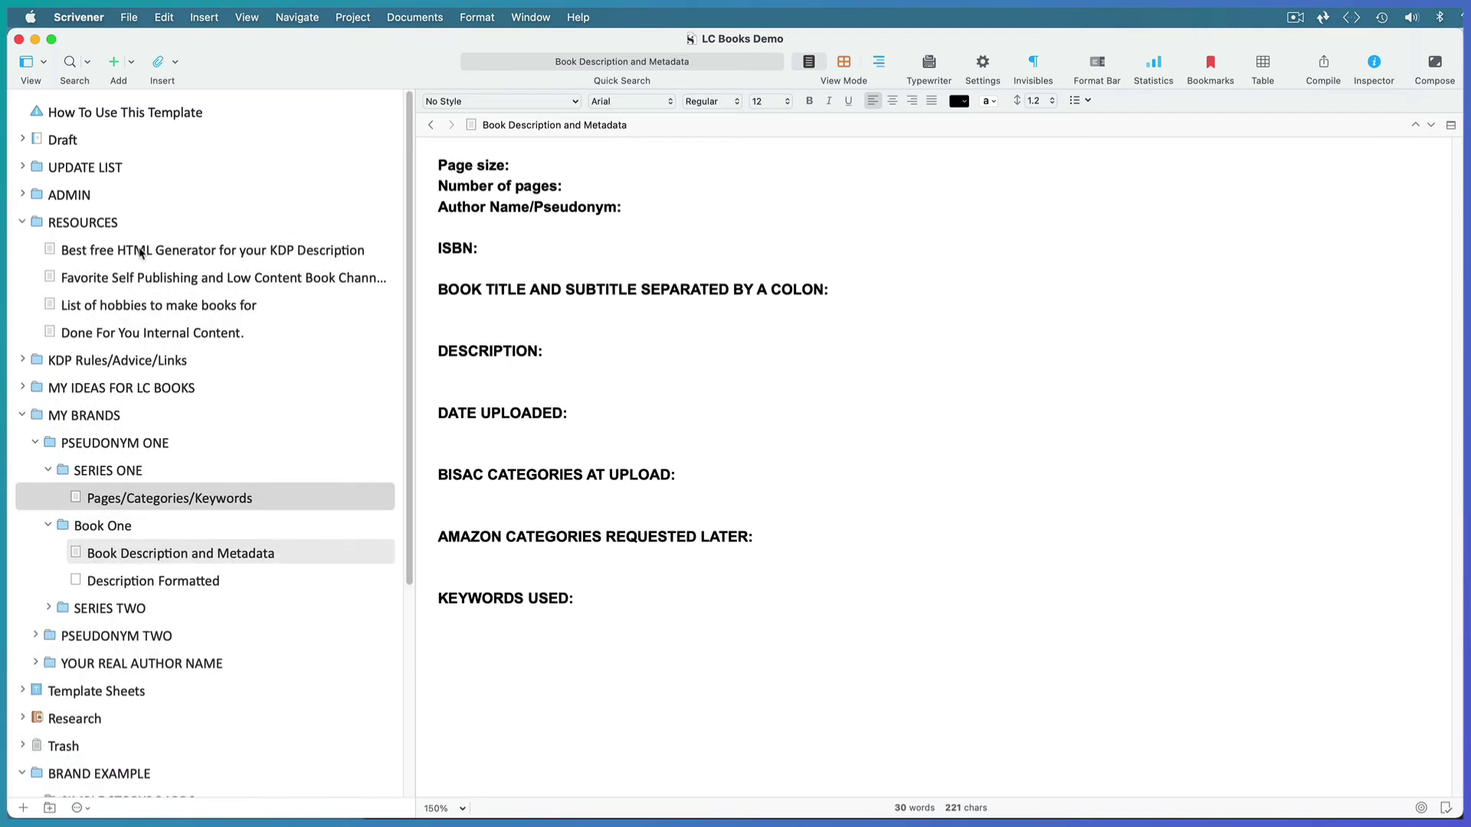
pyautogui.click(141, 251)
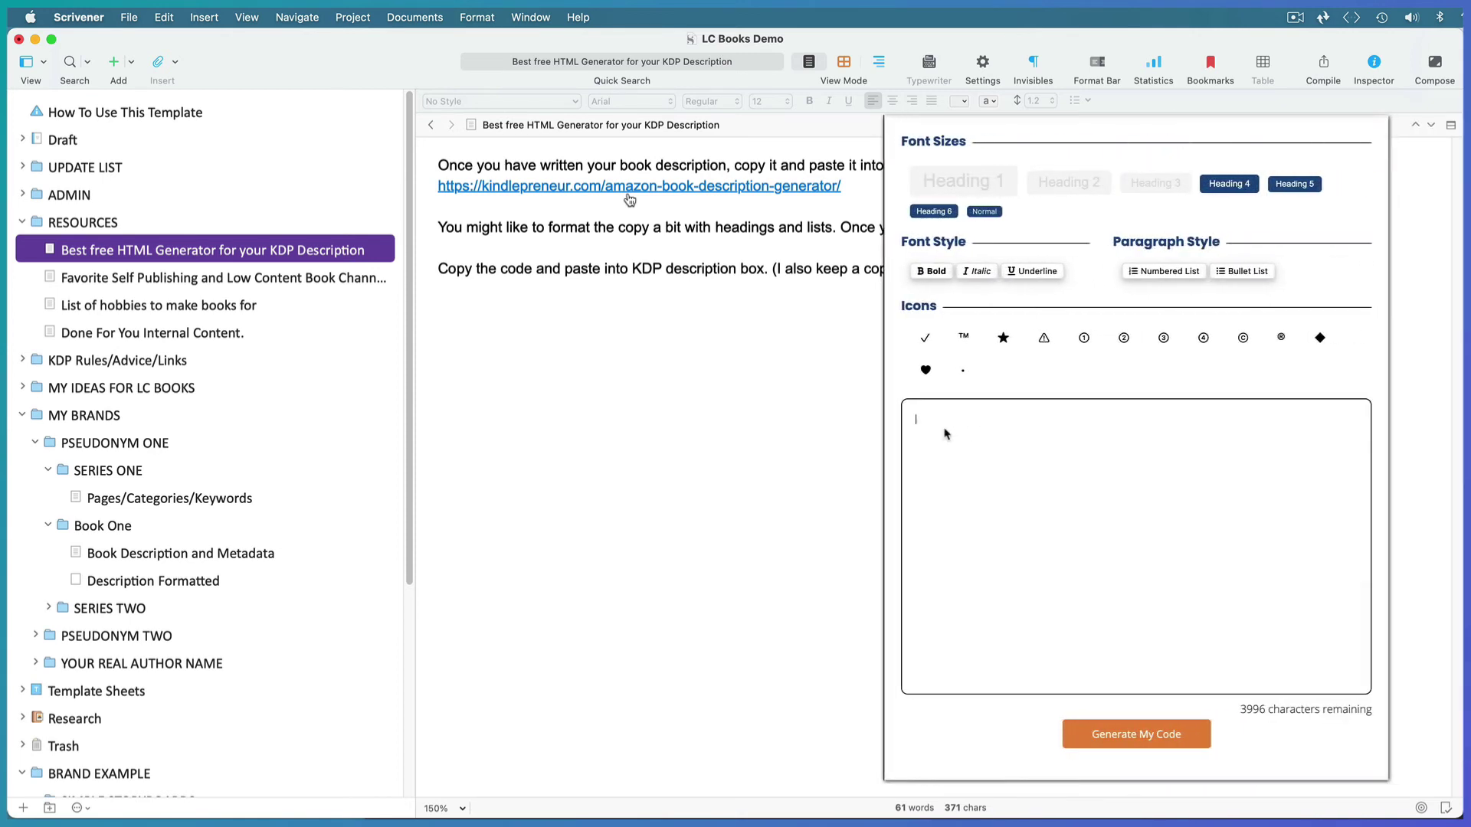
pyautogui.write('At vero eos et accusamus et iusto odio dignissimos? Ducimus qui blanditiis praesentium voluptatum deleniti atque corrupti quos dolores et quas molestias excepturi sint occaecati cupiditate non provident, similique sunt in culpa qui officia deserunt mollitia animi, id est laborum et dolorum fuga. Et harum quidem rerum facilis est et expedita distinctio. Nam libero tempore, cum soluta. Nobis est eligendi optio cumque nihil.  Impedit quo minus id quod maxime Placeat facere possimus, omnis voluptas assumenda est, omnis dolor repellendus. Temporibus autem quibusdam et aut officiis debitis aut rerum necessitatibus saepe eveniet ut et voluptates repudiandae sint et molestiae non recusandae. Itaque earum rerum hic tenetur a sapiente delectus, ut aut reiciendis voluptatibus maiores alias consequatur aut perferendis doloribus asperiores repellat.')
pyautogui.moveTo(1125, 419); pyautogui.dragTo(910, 422)
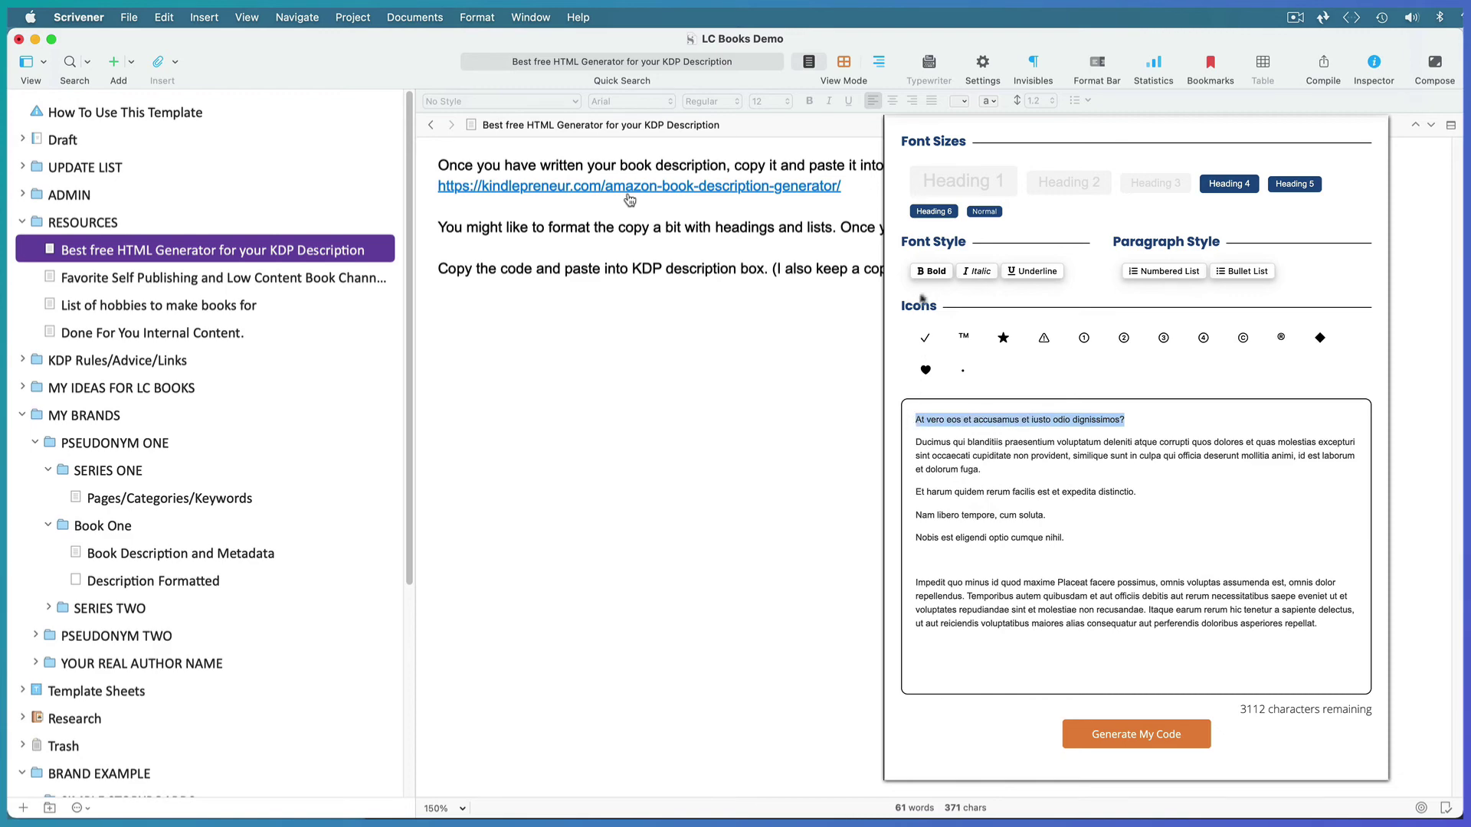
pyautogui.click(933, 272)
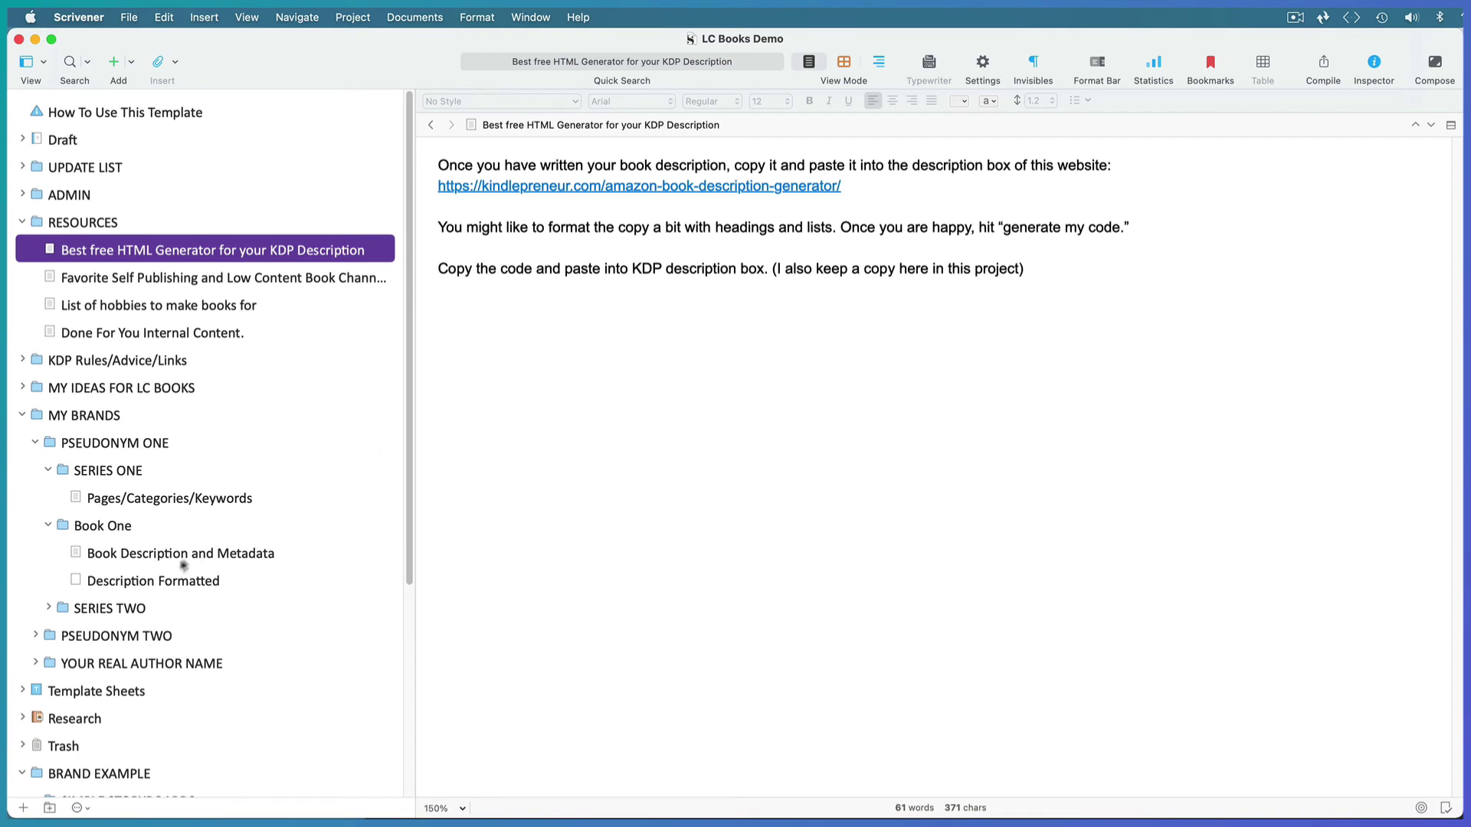
pyautogui.click(159, 582)
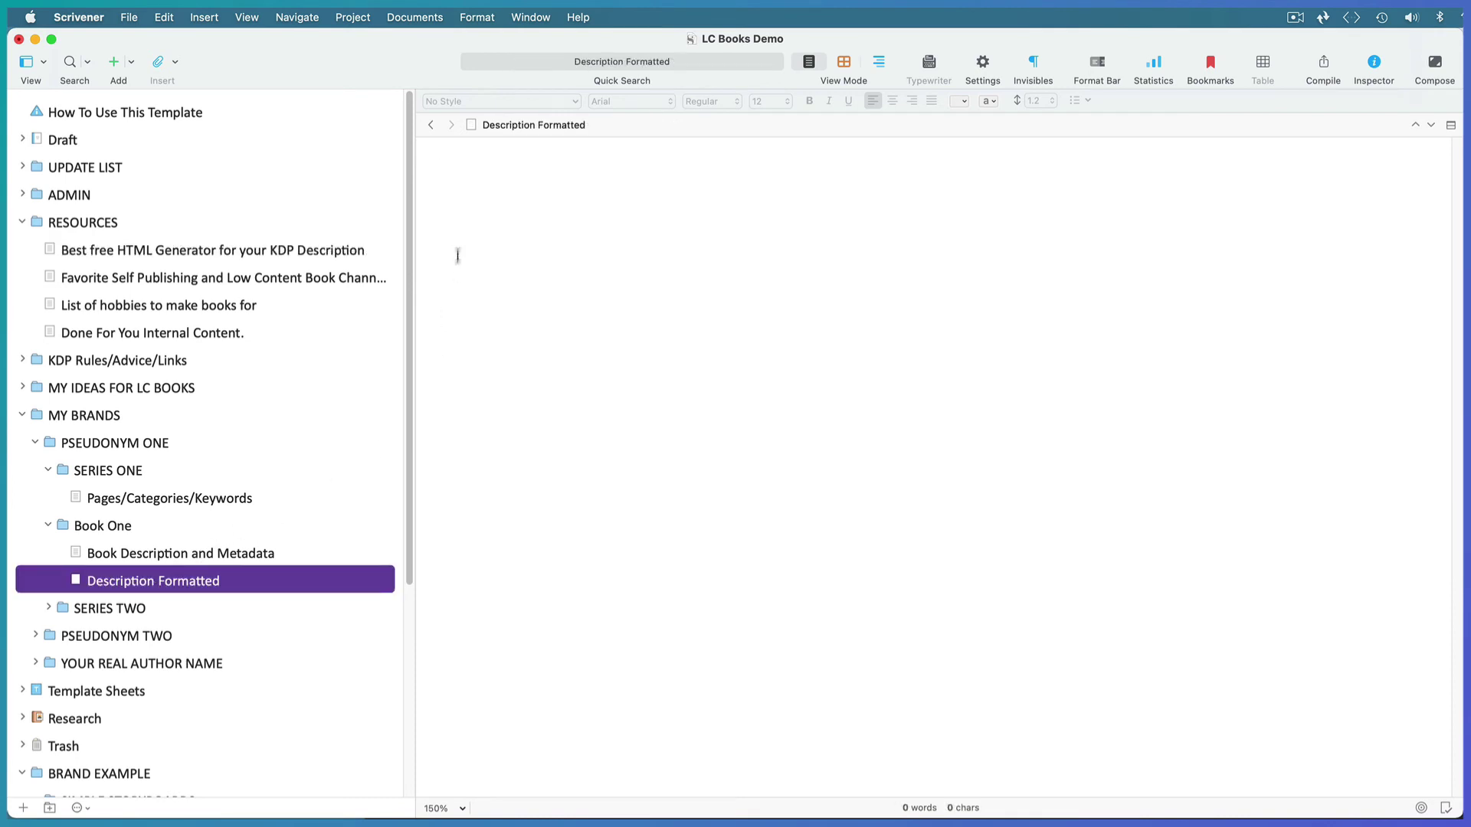
# - Paste the HTML-tagged description into Book One's Description Formatted and collapse RESOURCES
pyautogui.click(471, 179)
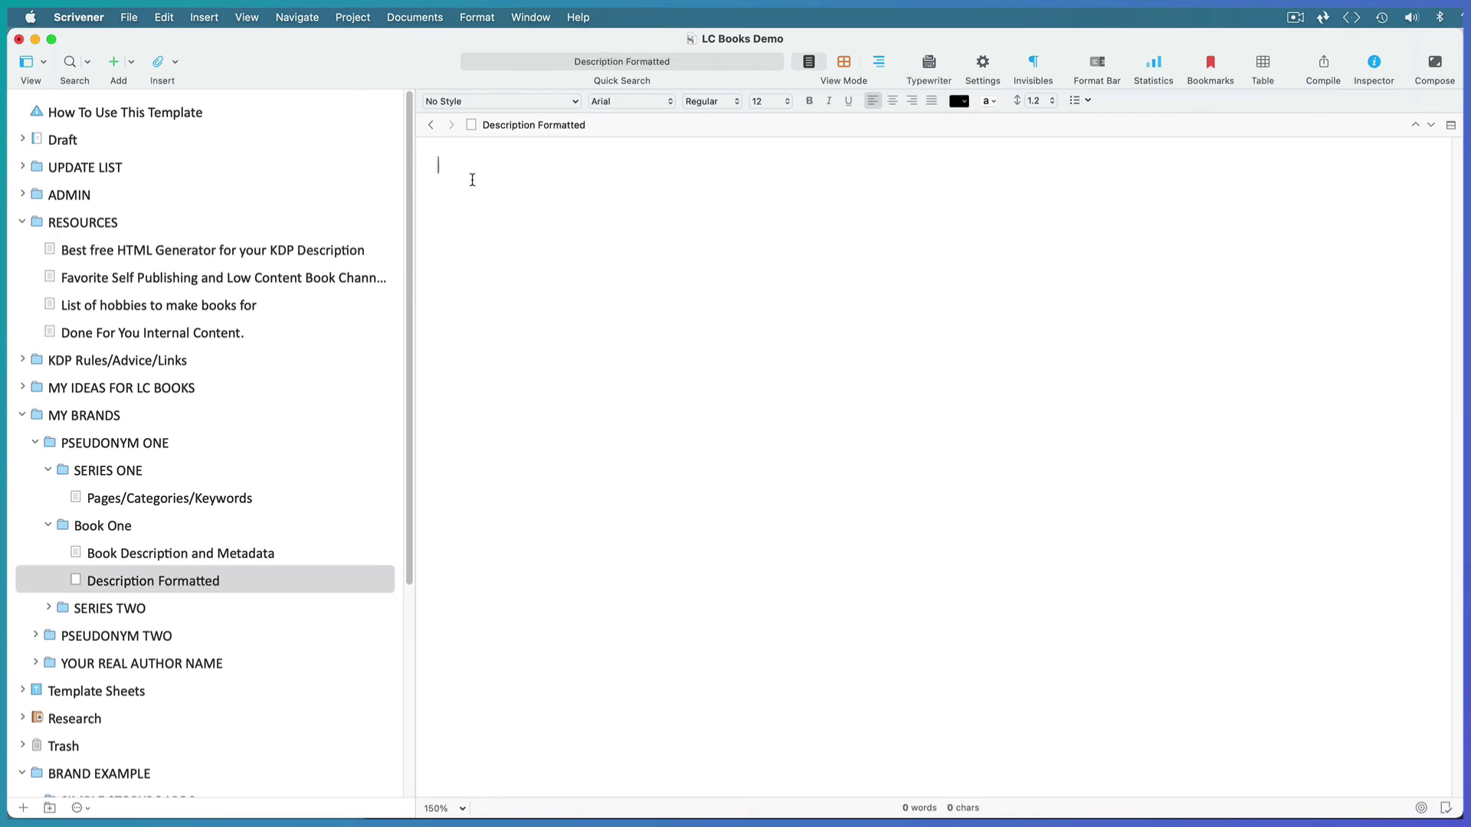
pyautogui.write('<p>(If the ‘Look Inside’ feature is not showing on your device, scroll down to ‘Related Video Shorts’ to view panel pages)</p><h4>What is storyboarding?</h4><p>Storyboarding is about taking a script or a concept and turning it into a visual story using storyboards. You need to be able to draw well enough to allow yourself or your production team to envision and develop your ideas, test how they will work, and highlight any potential obstacles with the structure or layout of the story before you begin production.</p><p>Therefore you need to practice. Open a storyboard blank template and sketch your ideas. If they don’t work or if you come up with a better idea, rub them out and scetch out new ones. The more you understand about how to make your production visually interesting in your sketches the better your end product will be. Add notes about what’s going on in your images. Refer to the front cover to see what you might like to record in the spaces above and below each panel, but I have left the spaces blank inside the storyboard book because you will want to use different criteria according to each project, or what stage you are up to in each project.</p><p>There is an index at the front of your storyboard movie maker to bookmark whatever suits your project best. (Initial thumbnails, first draft, new chapters, new projects, particularly good ideas etc.)</p><p>By the end of the storyboarding notebook you will be able to go through your storyboard writing examples and track your progress and you will have a record of what works best for you. Do more of what worked best. I hope you become an awesome storyboarder! :)</p><p>Paperback - 130 pages - 8.5" x 11"</p>')
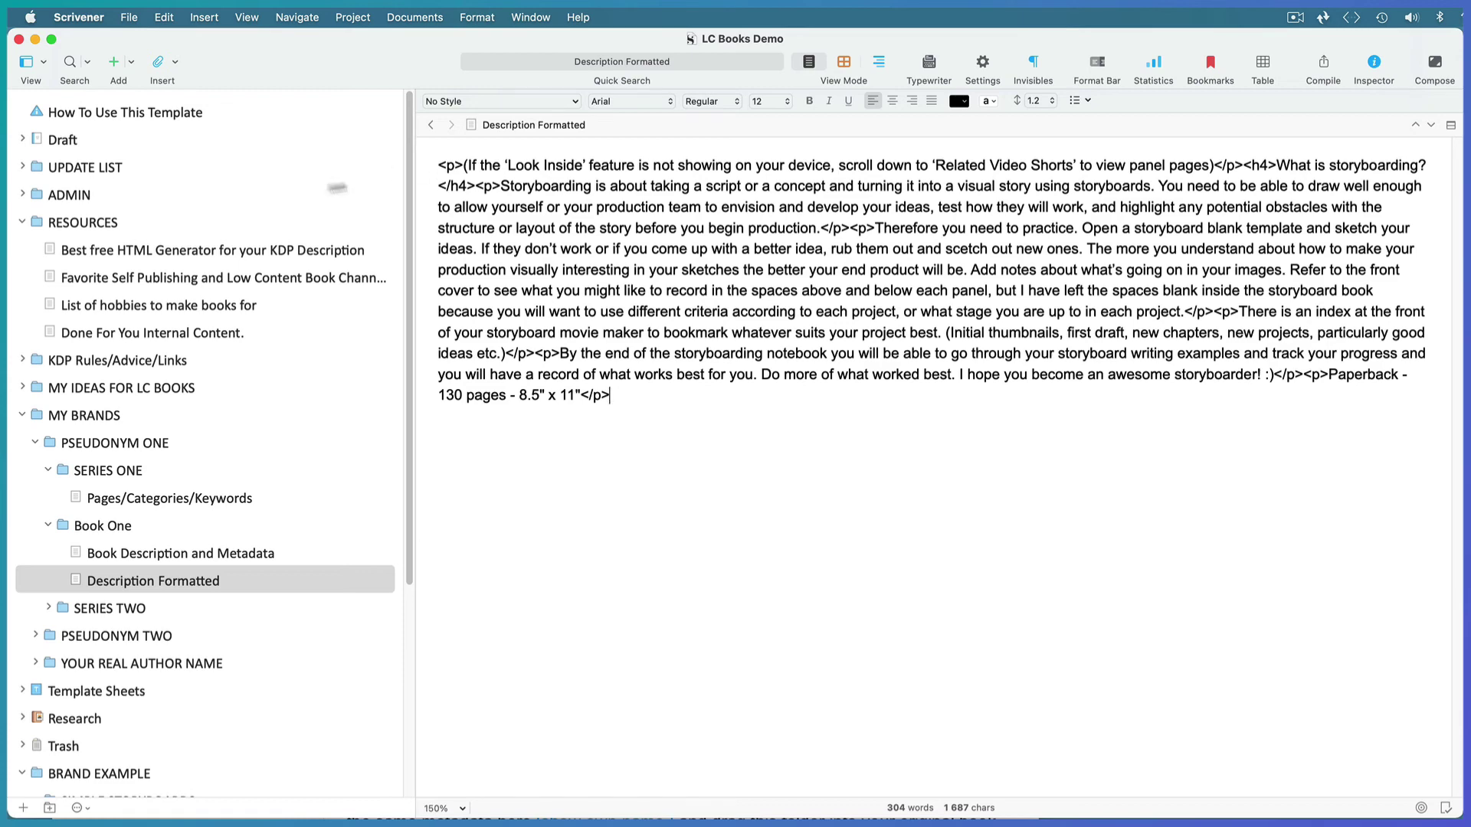
pyautogui.click(22, 224)
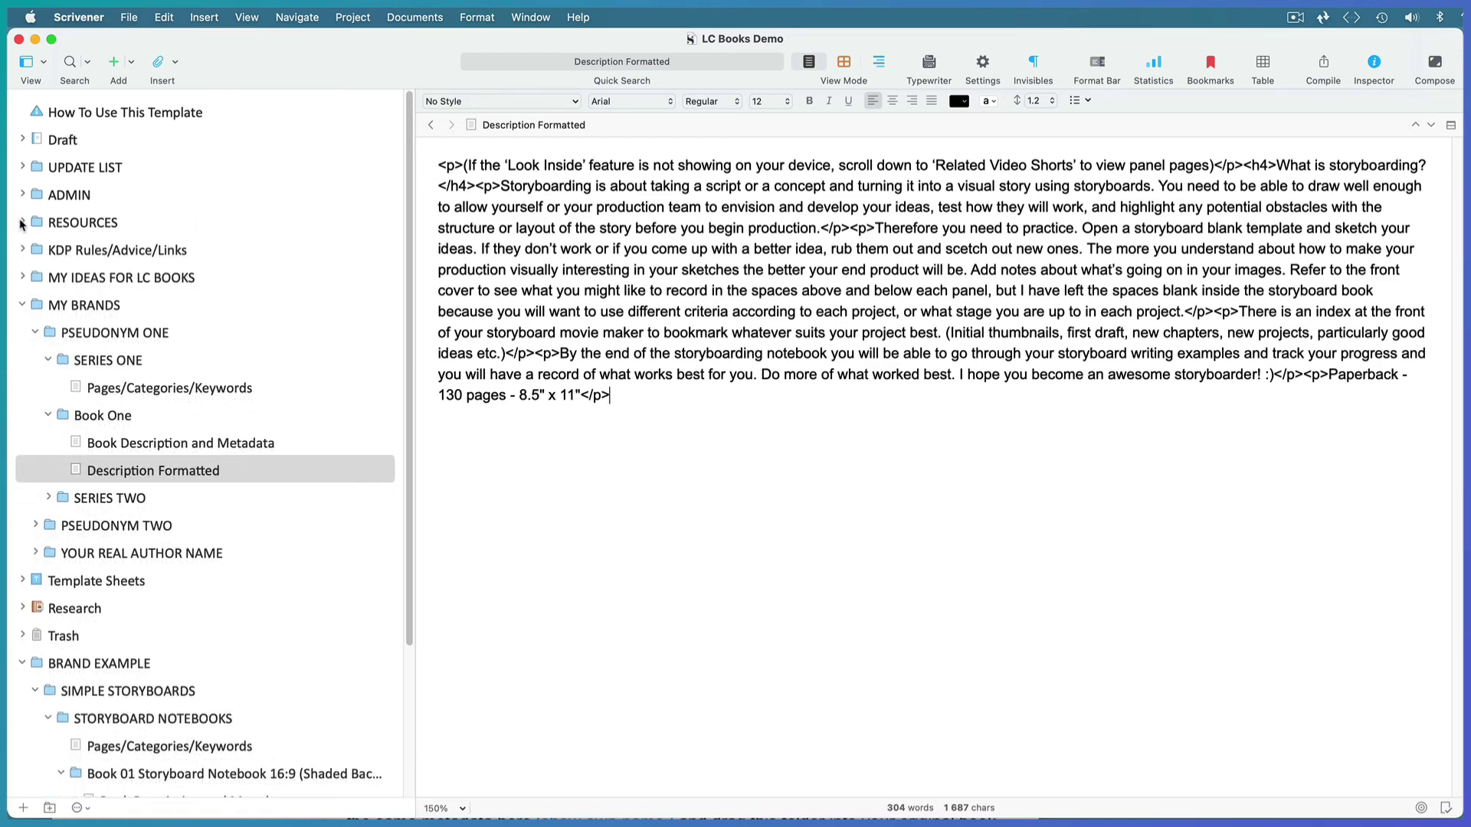
# - Collapse PSEUDONYM ONE and BRAND EXAMPLE, and expand YOUR REAL AUTHOR NAME > SERIES ONE to show Book Title
pyautogui.click(35, 332)
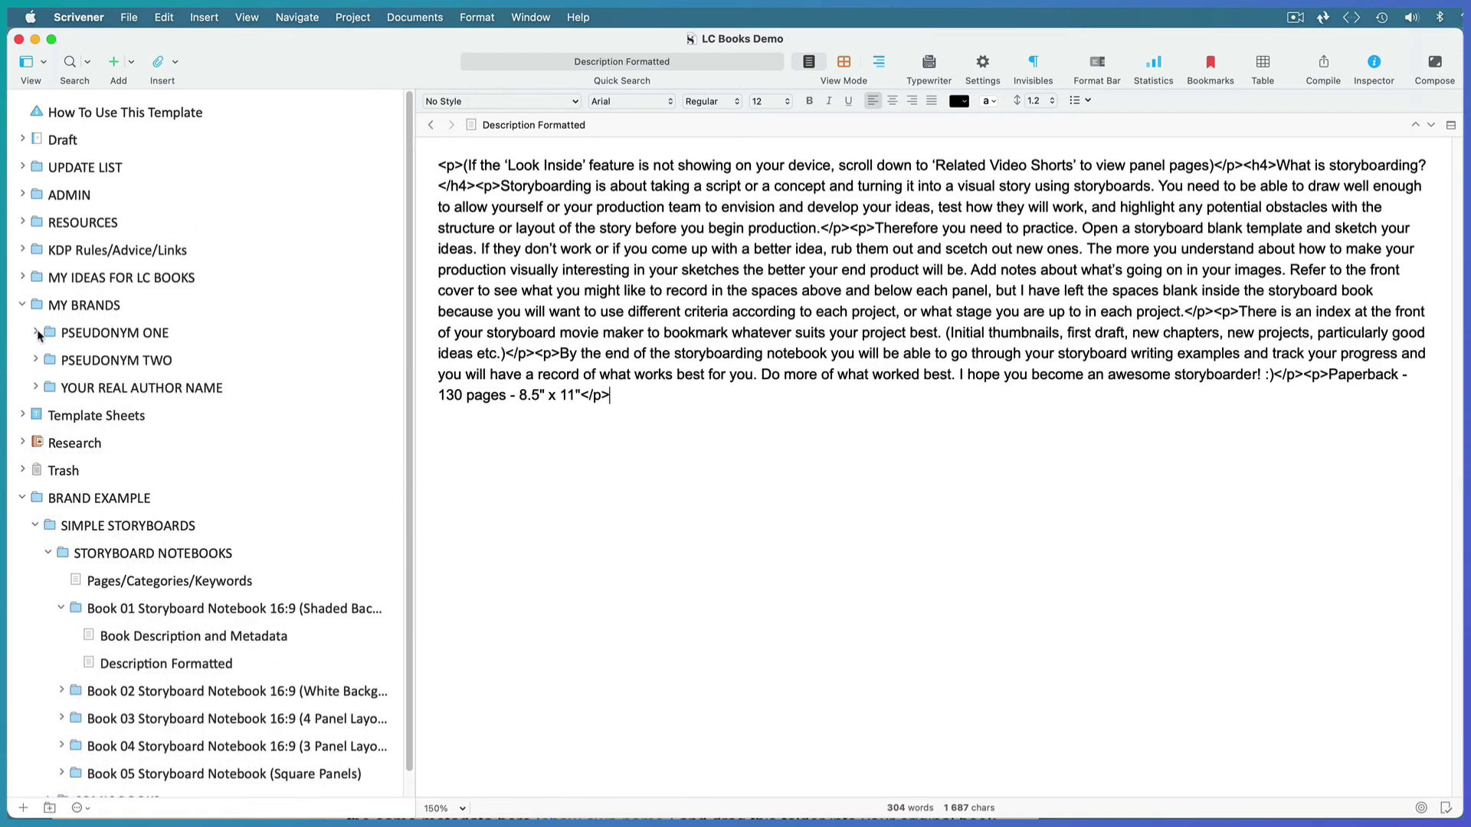
pyautogui.click(22, 500)
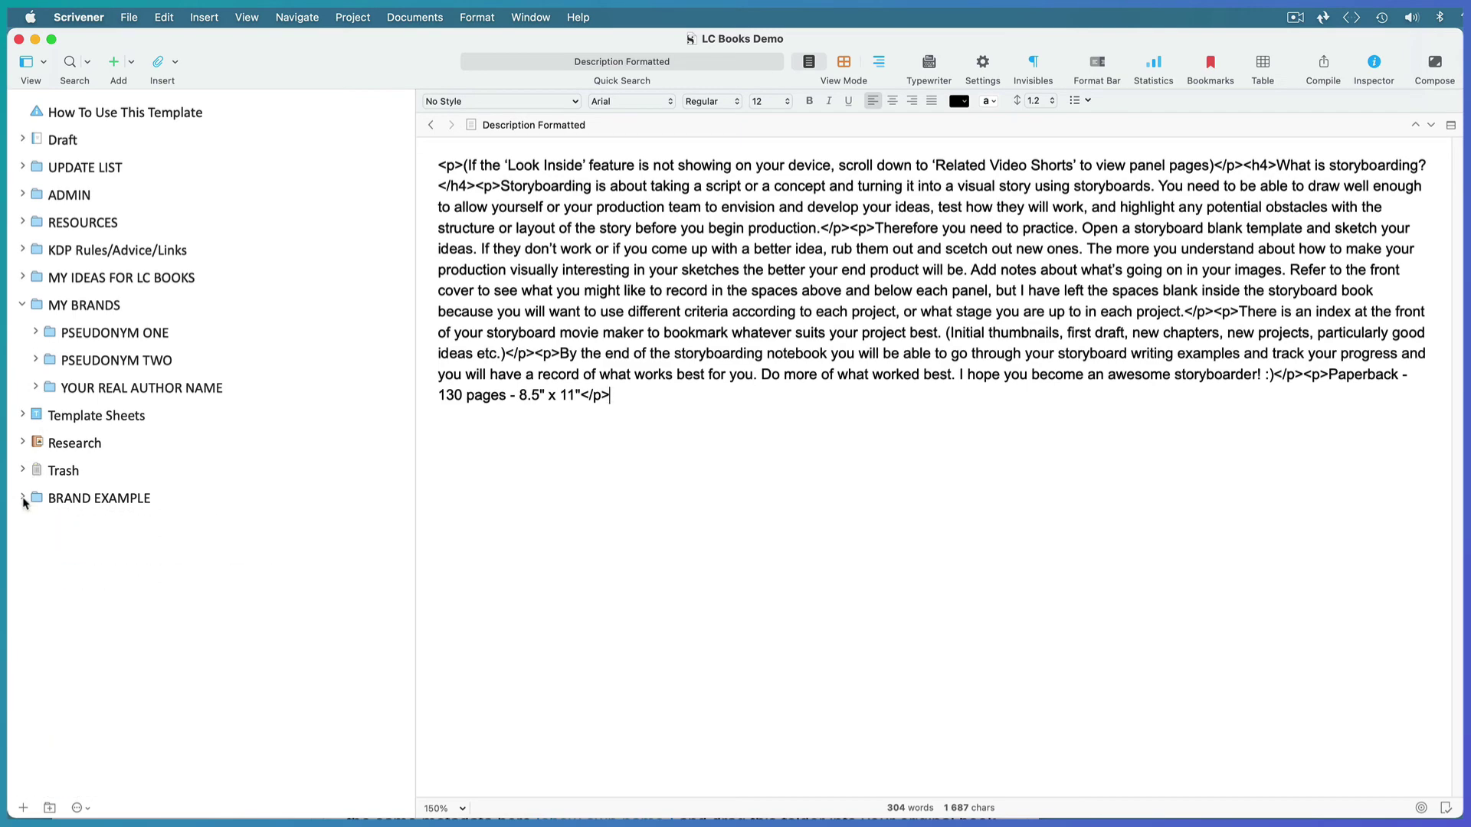
pyautogui.click(36, 389)
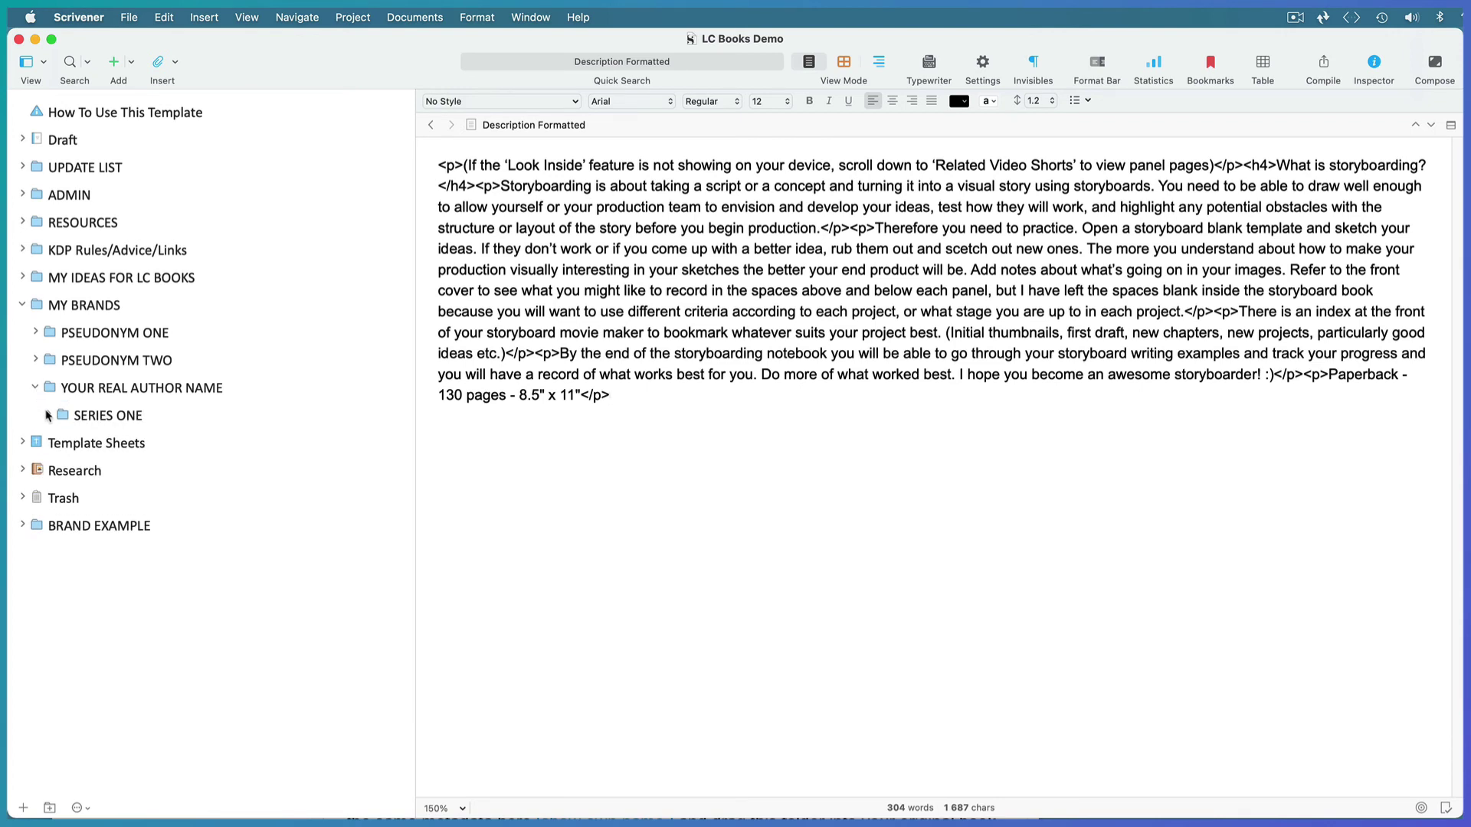
pyautogui.click(48, 415)
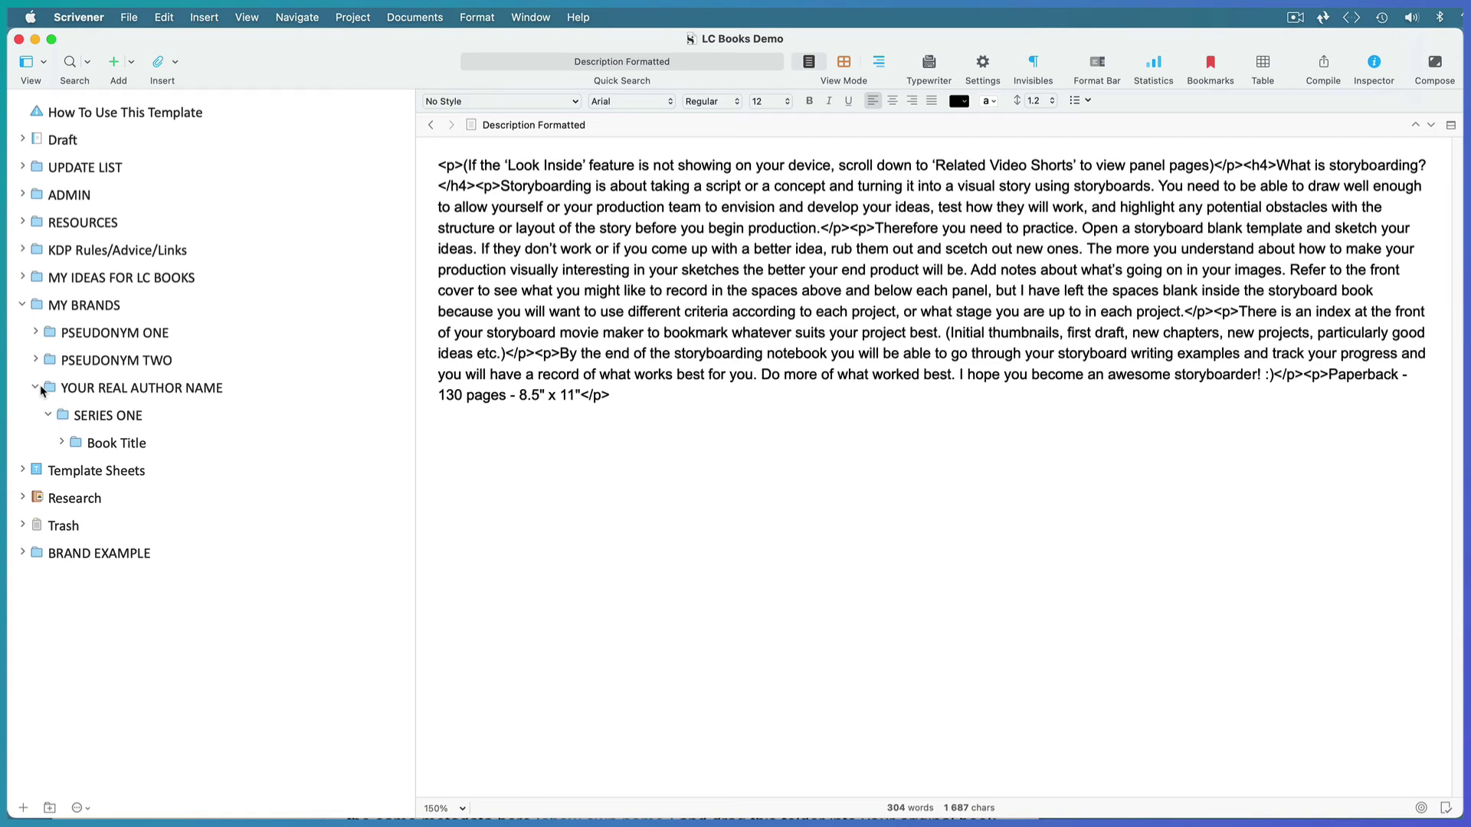
# - Collapse YOUR REAL AUTHOR NAME and show Book One under PSEUDONYM ONE > SERIES ONE as two index cards
pyautogui.press('super+shift+2')
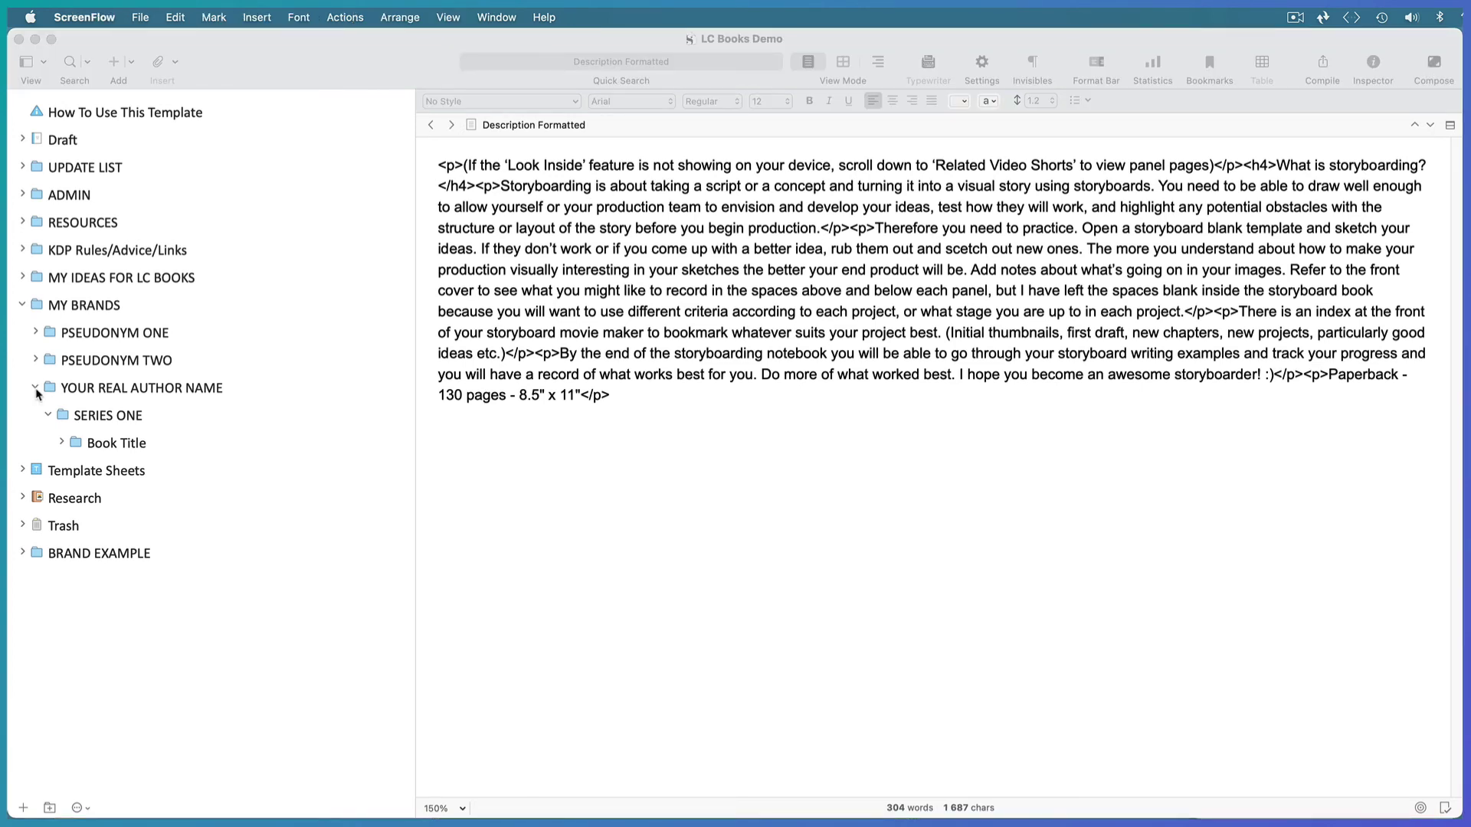
pyautogui.click(36, 389)
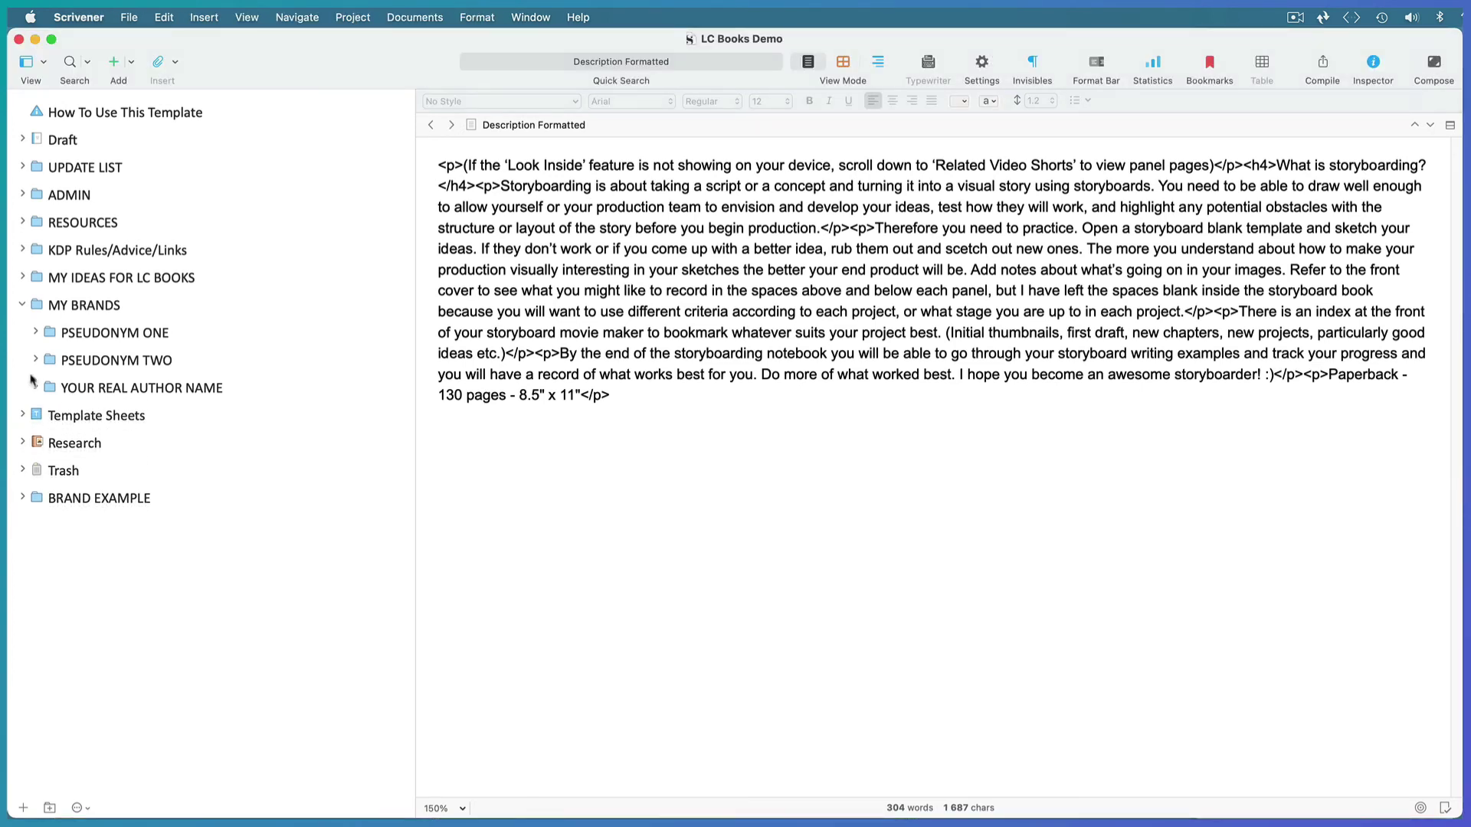
pyautogui.click(36, 334)
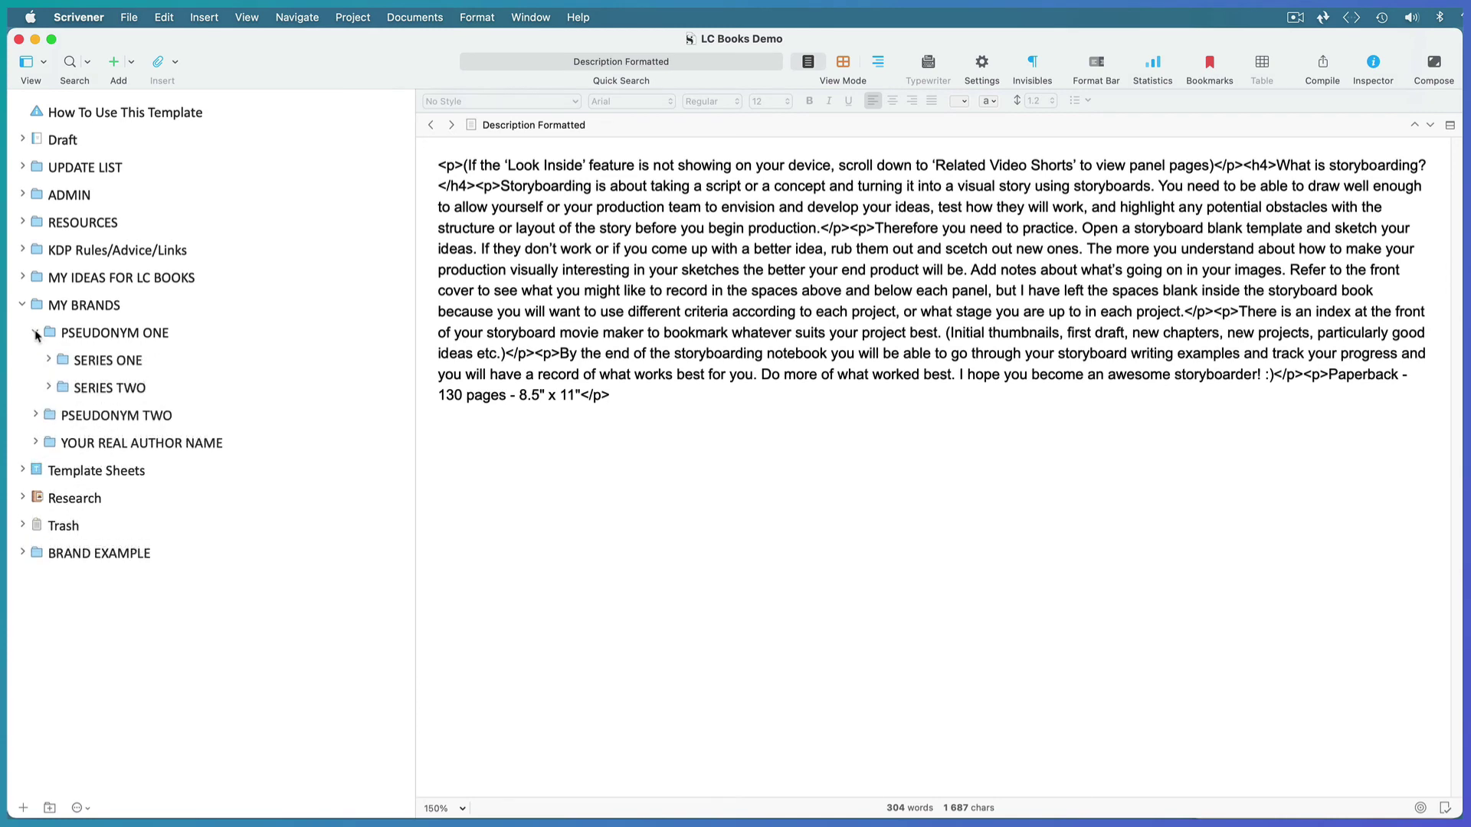
pyautogui.click(49, 361)
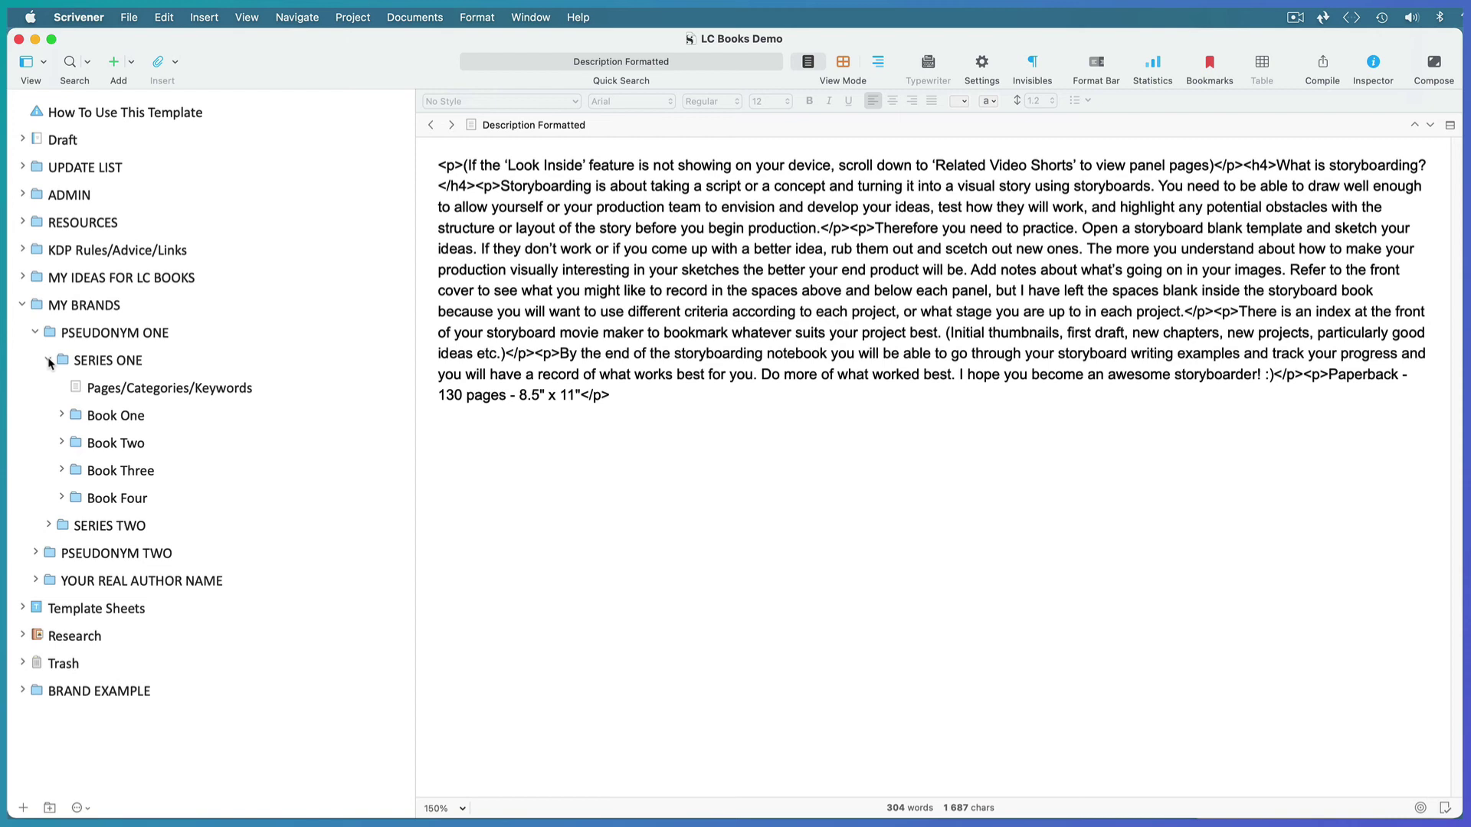
pyautogui.click(90, 420)
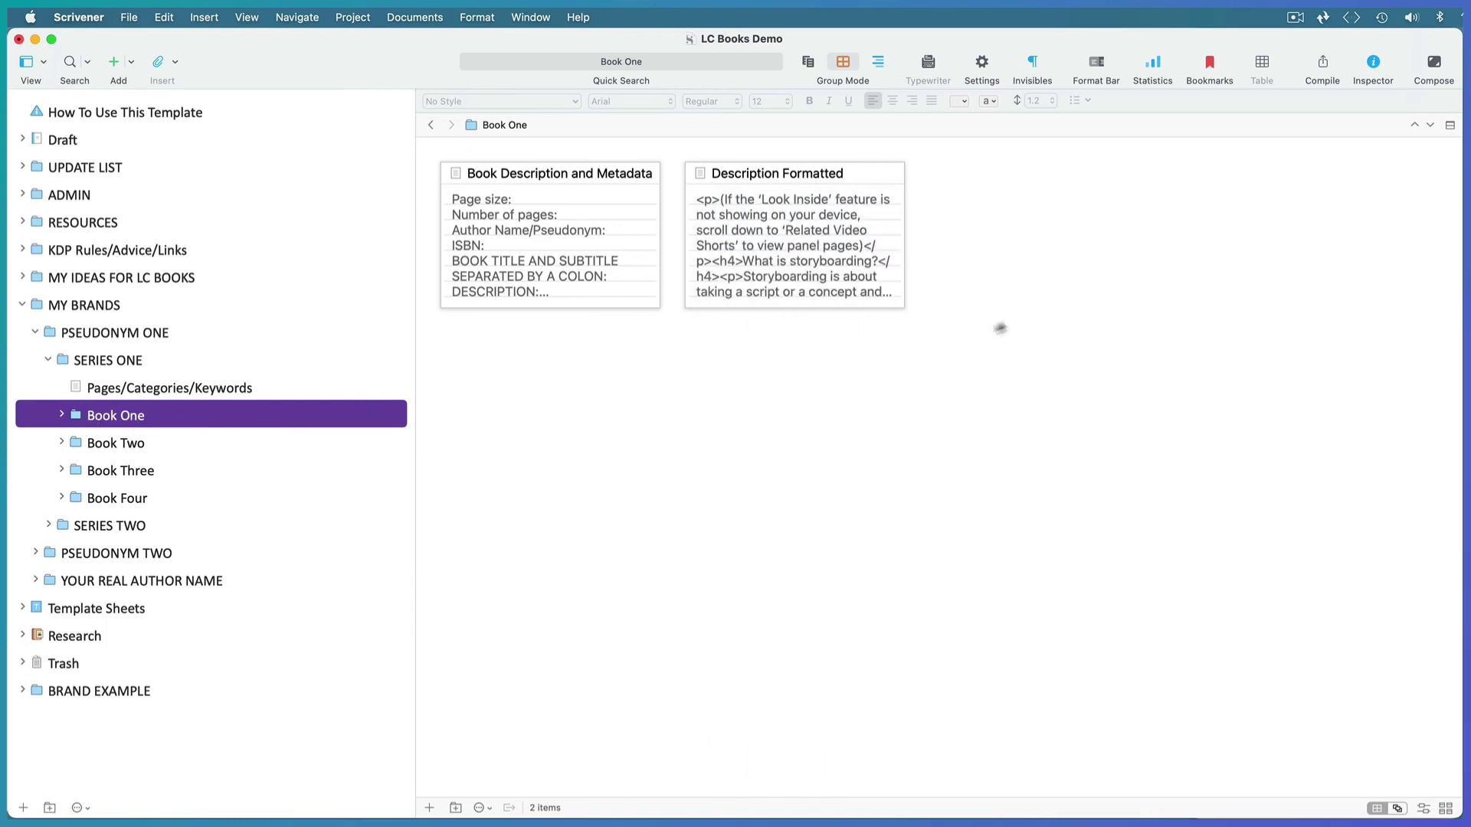
# - Open the Inspector and set Book One.png as Book One's synopsis image
pyautogui.click(1372, 62)
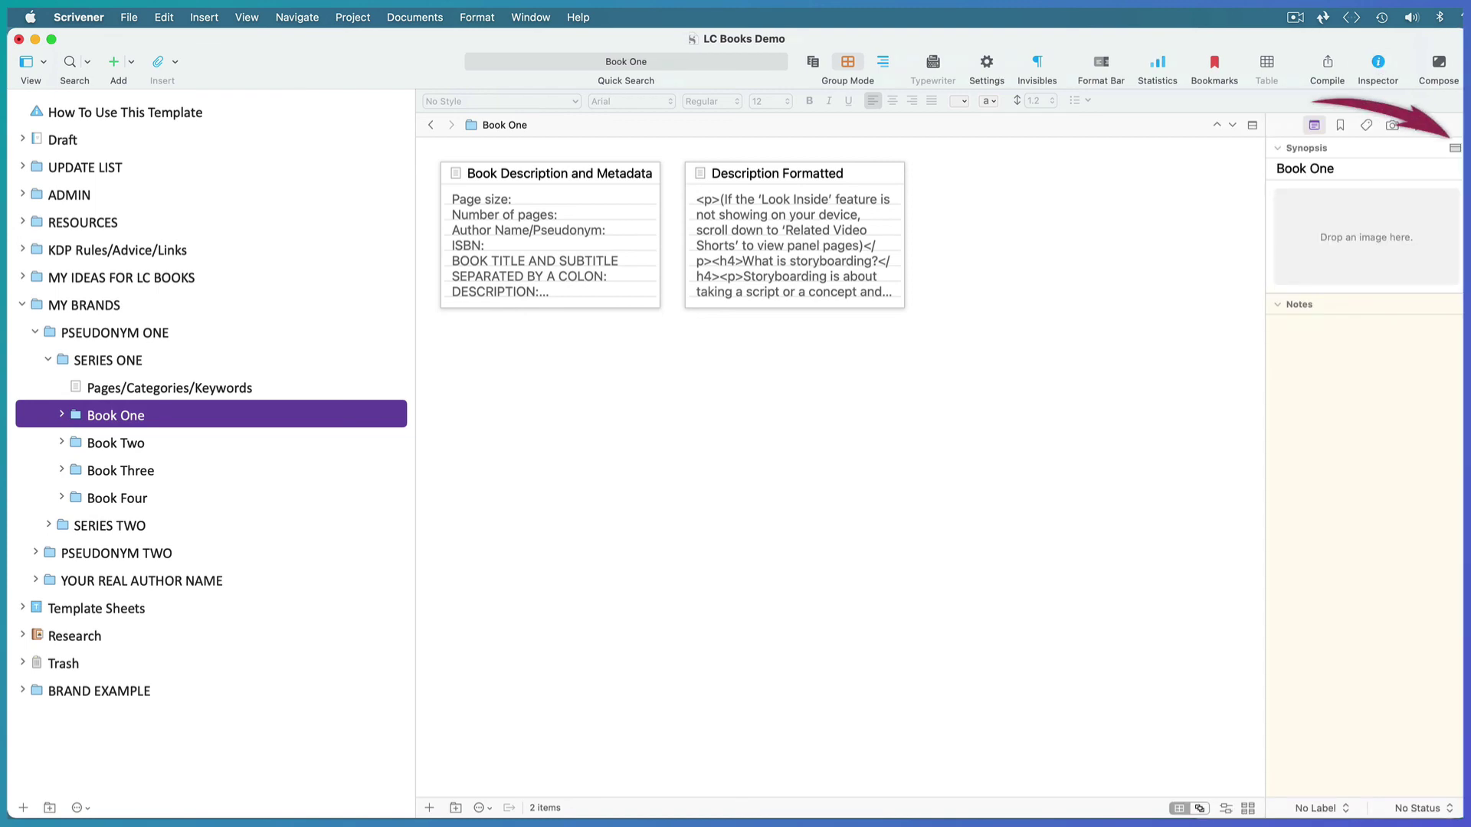
pyautogui.moveTo(1463, 299); pyautogui.dragTo(1189, 304)
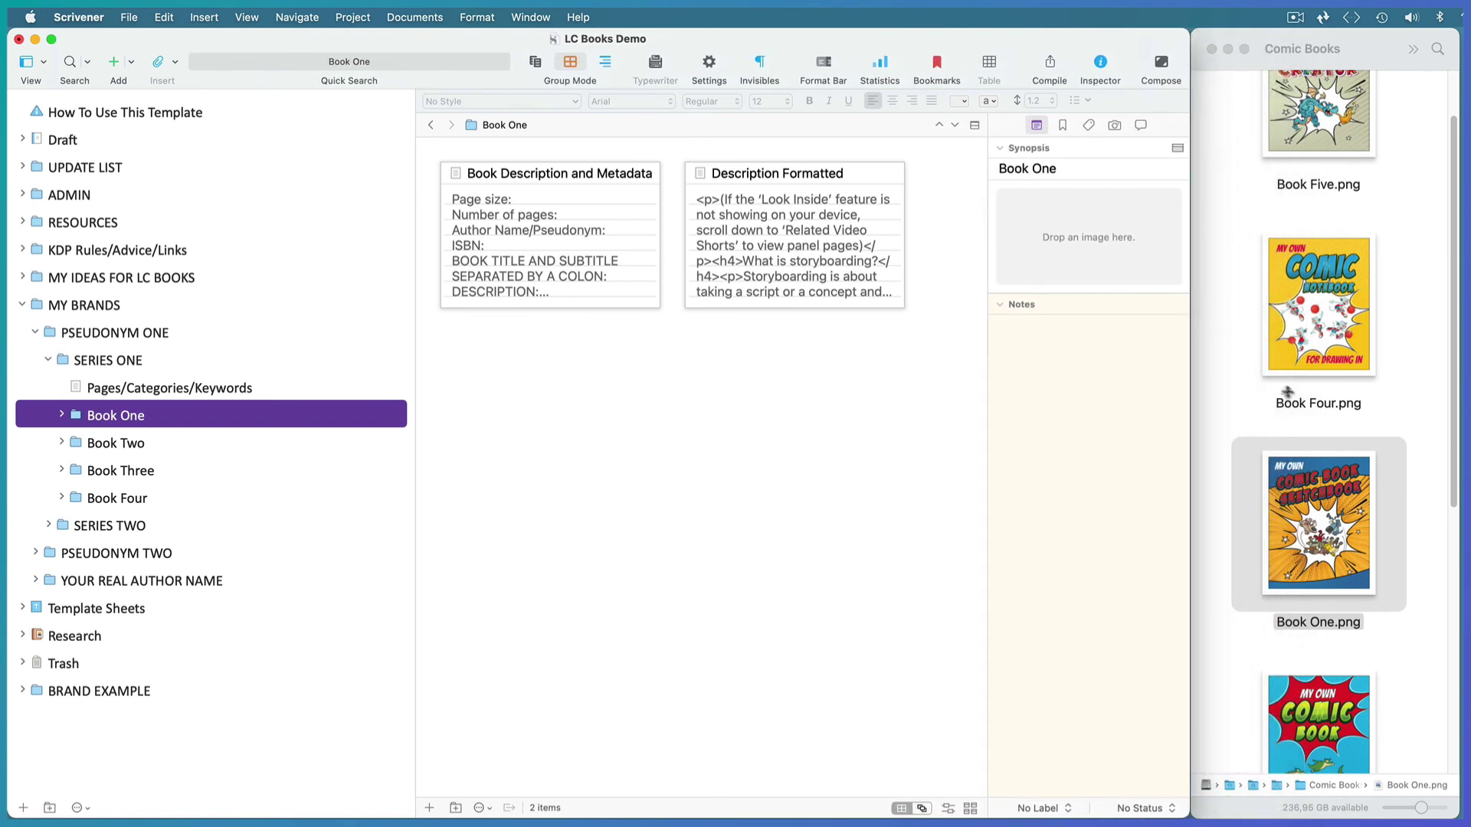
pyautogui.moveTo(1319, 540); pyautogui.dragTo(1072, 236)
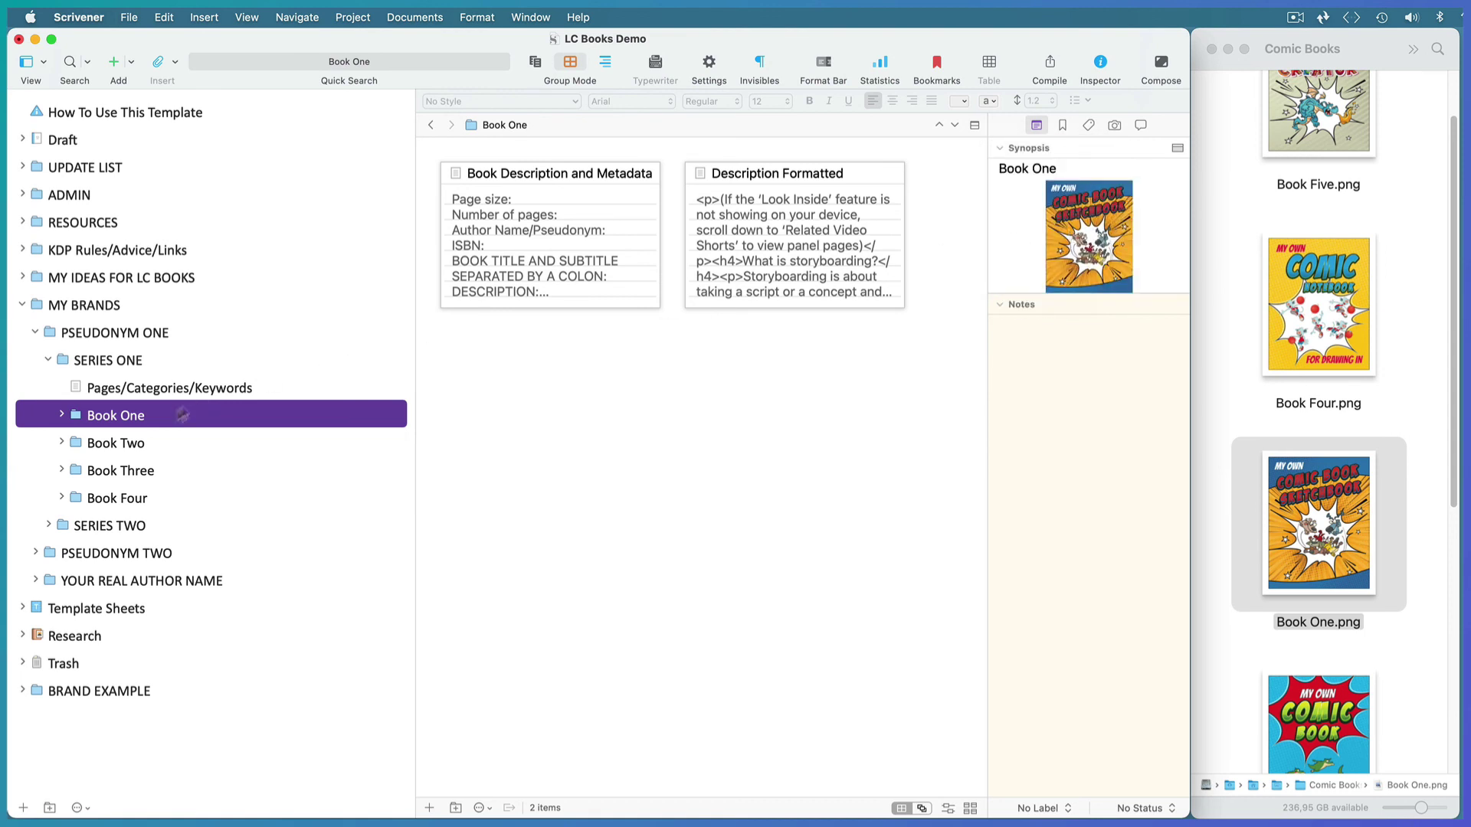
# - Set Book Two.png and Book Three.png as the synopsis images of Book Two and Book Three
pyautogui.click(157, 448)
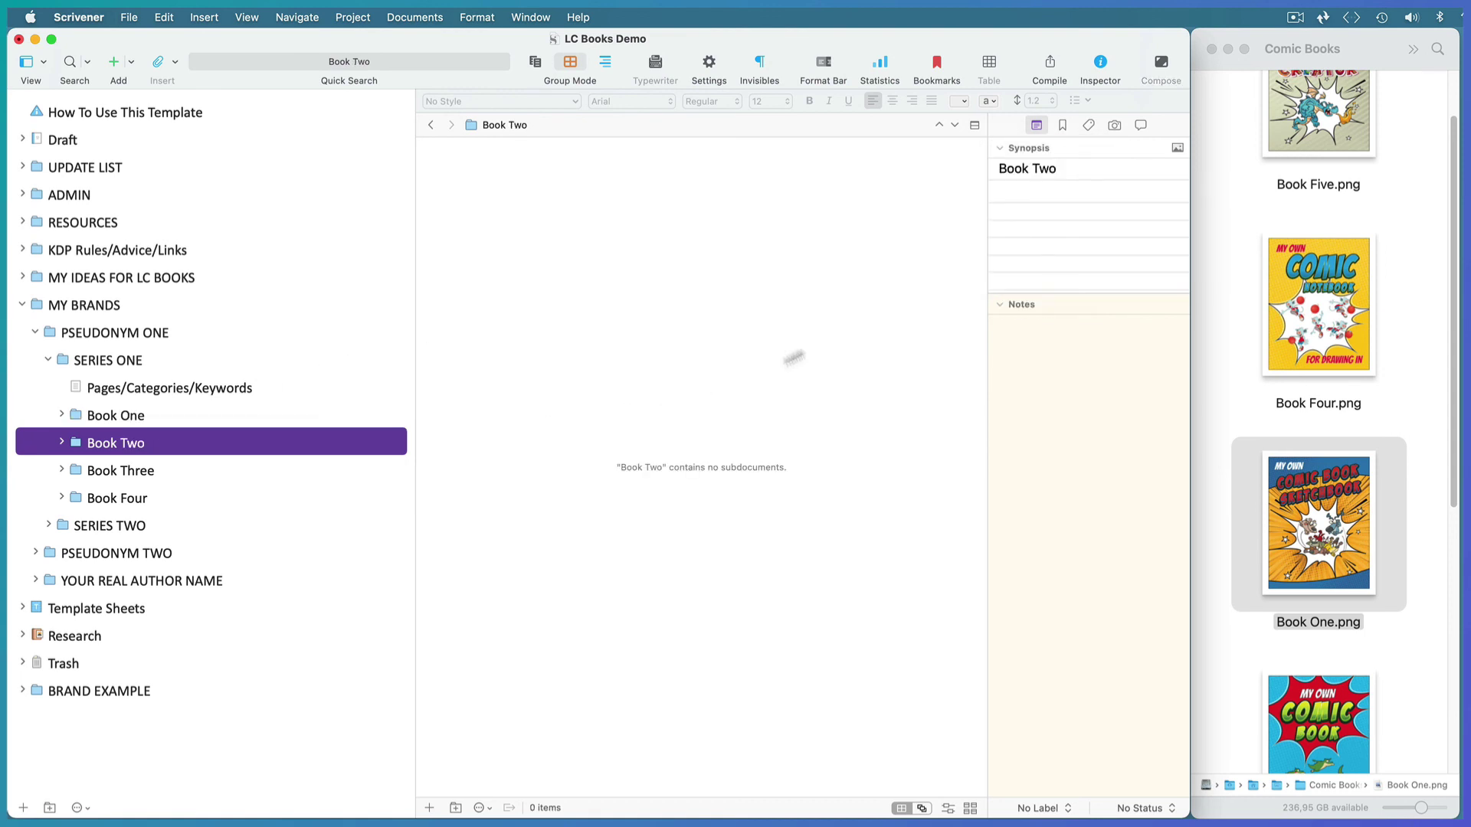
pyautogui.click(1178, 148)
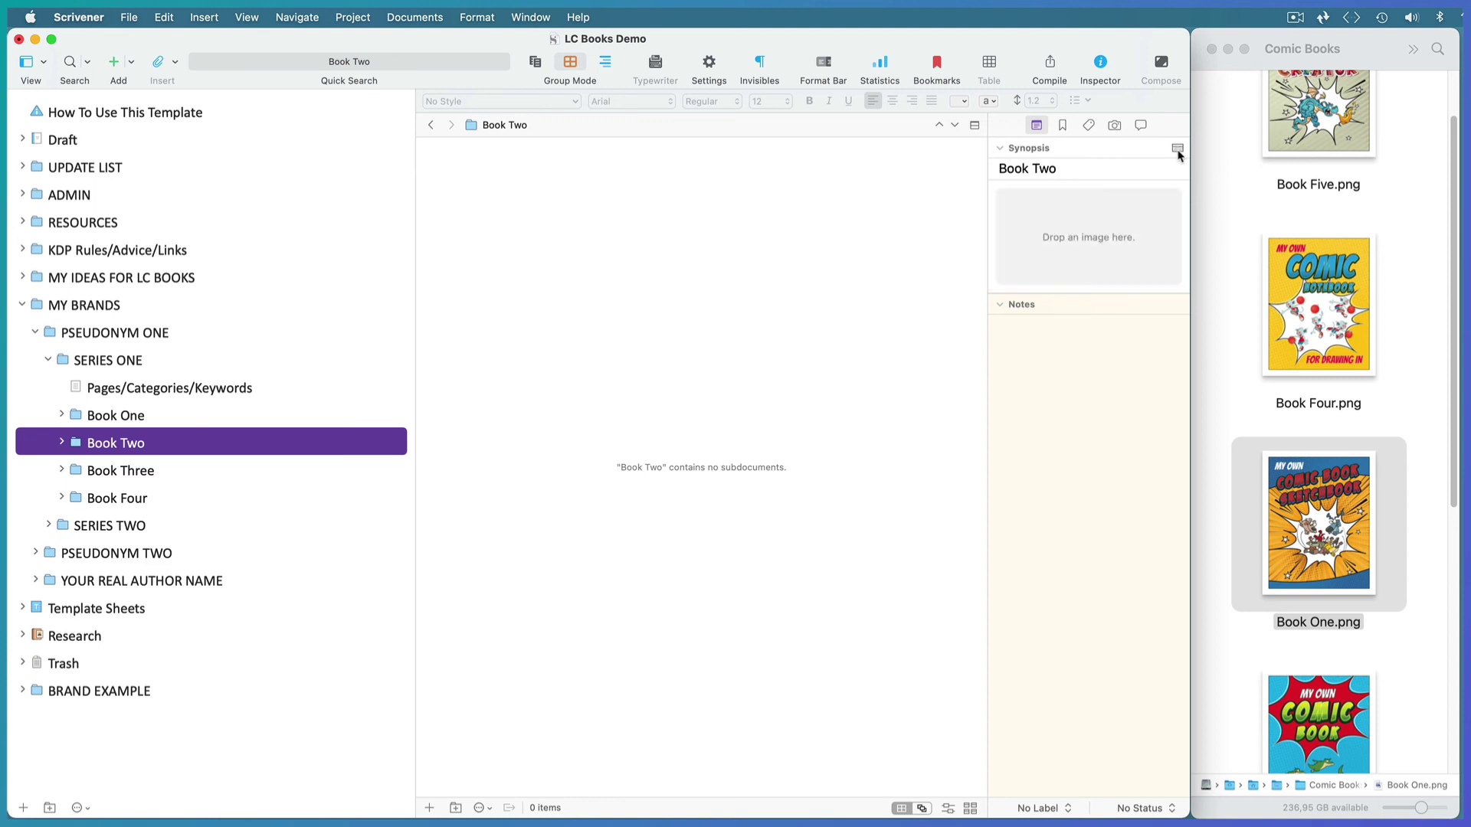
pyautogui.scroll(-3, 1416, 478)
pyautogui.scroll(-5, 1417, 480)
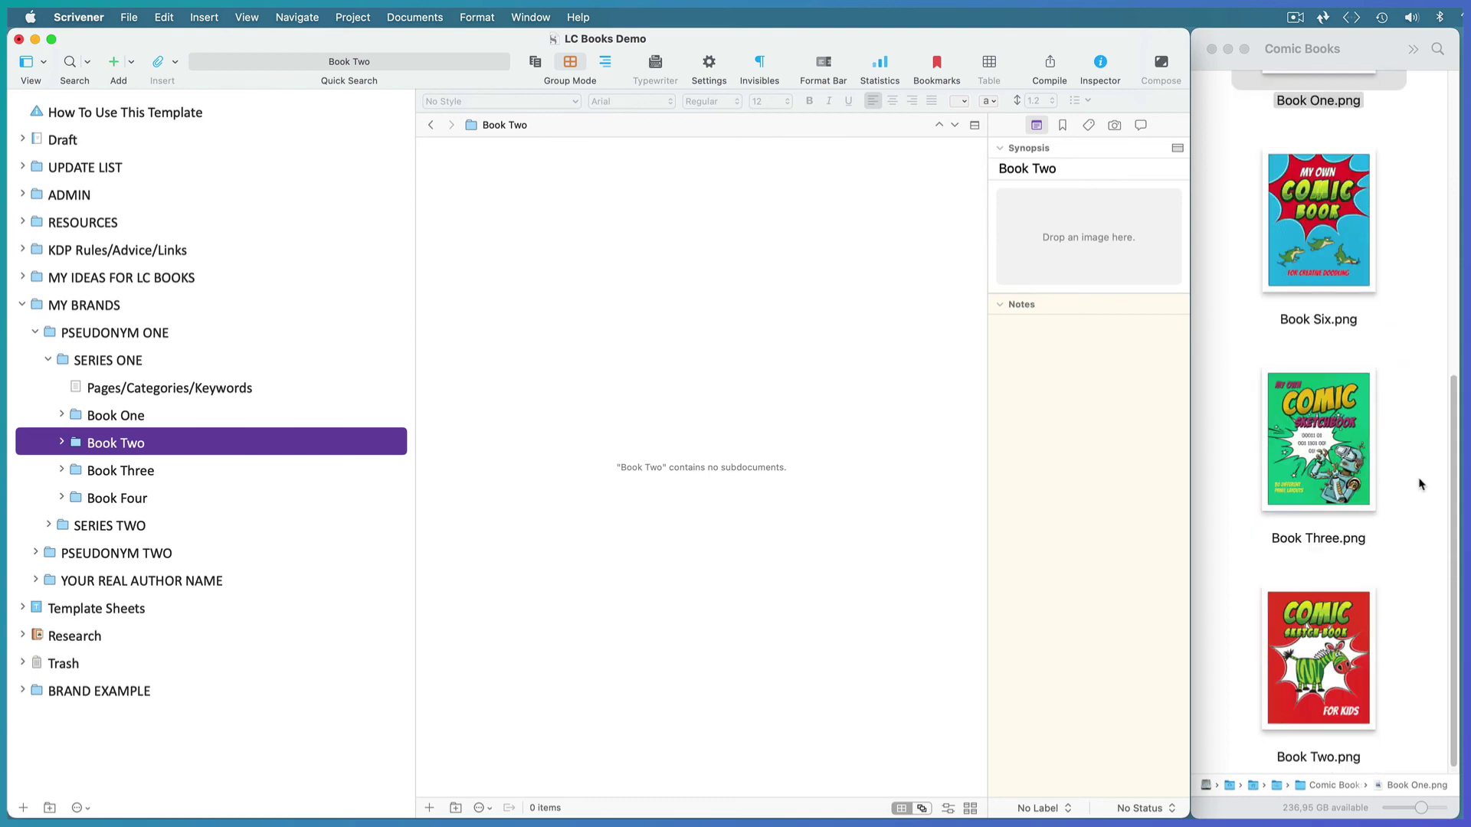
pyautogui.moveTo(1332, 616); pyautogui.dragTo(1093, 223)
pyautogui.click(198, 473)
pyautogui.moveTo(1322, 454); pyautogui.dragTo(1085, 216)
# - Give Book Four its Book Four.png cover and widen the window back to full size
pyautogui.click(210, 502)
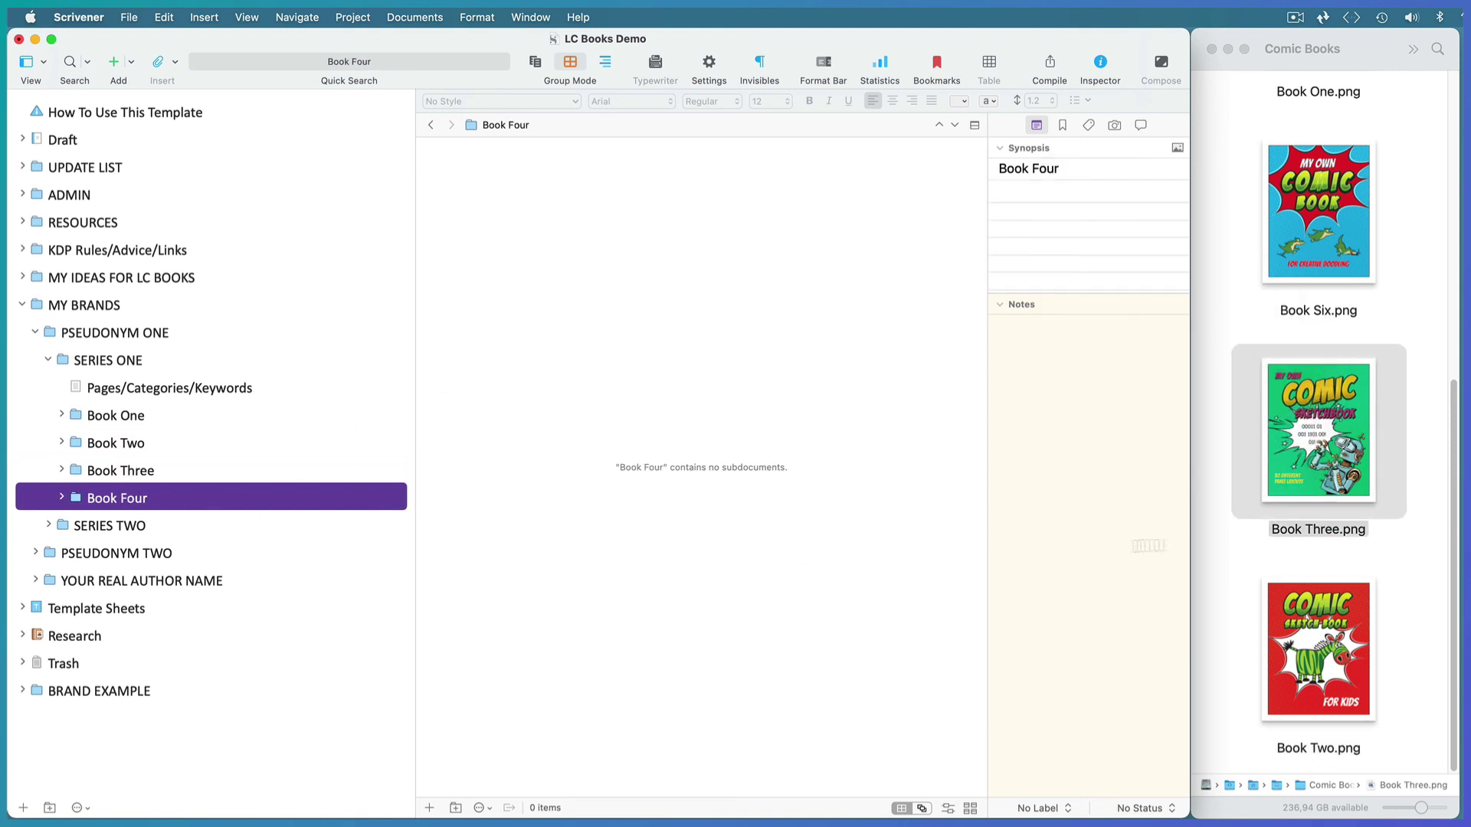
pyautogui.scroll(5, 1384, 532)
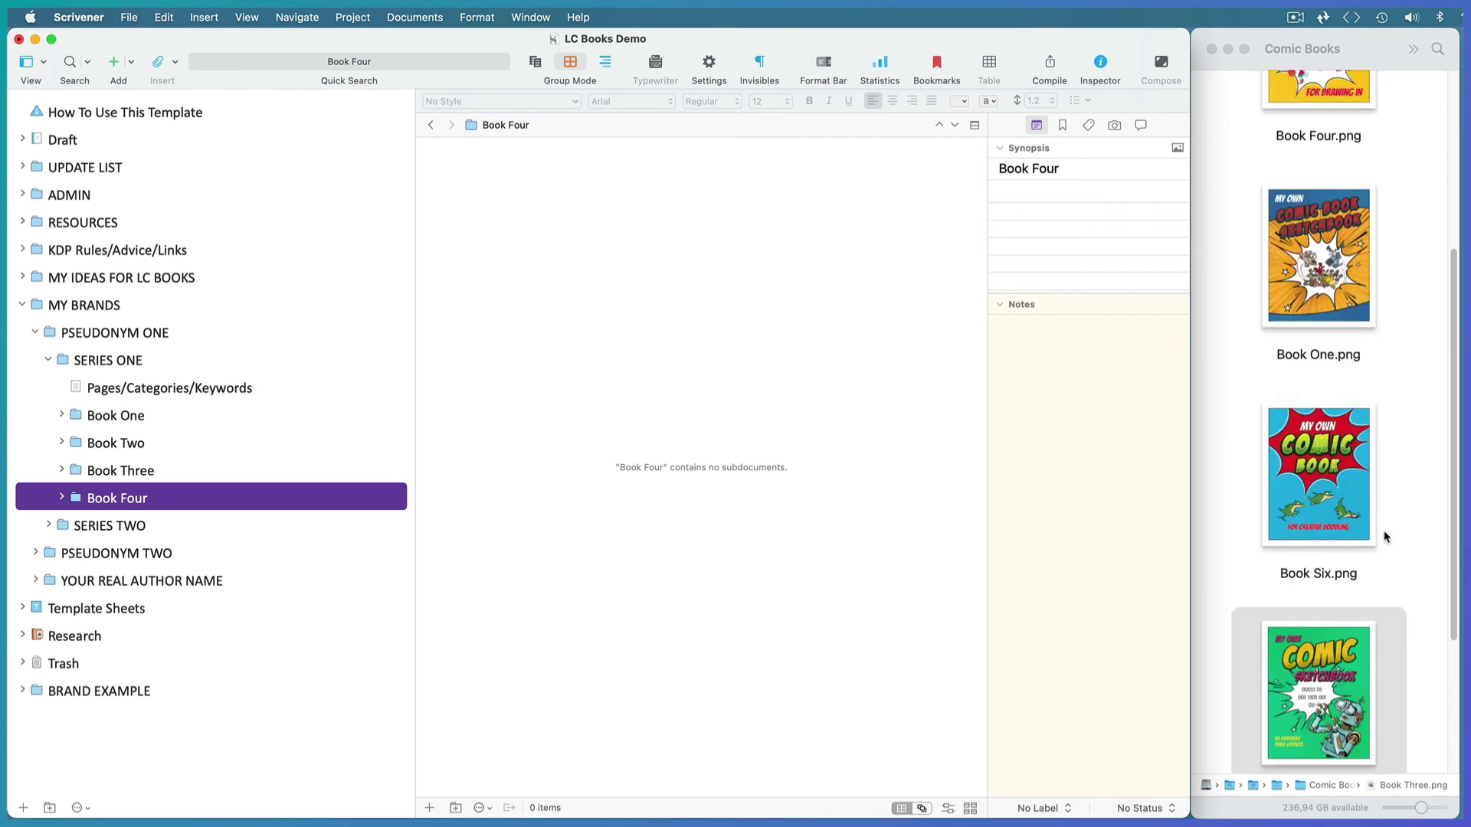
pyautogui.scroll(4, 1386, 536)
pyautogui.moveTo(1318, 222); pyautogui.dragTo(1092, 215)
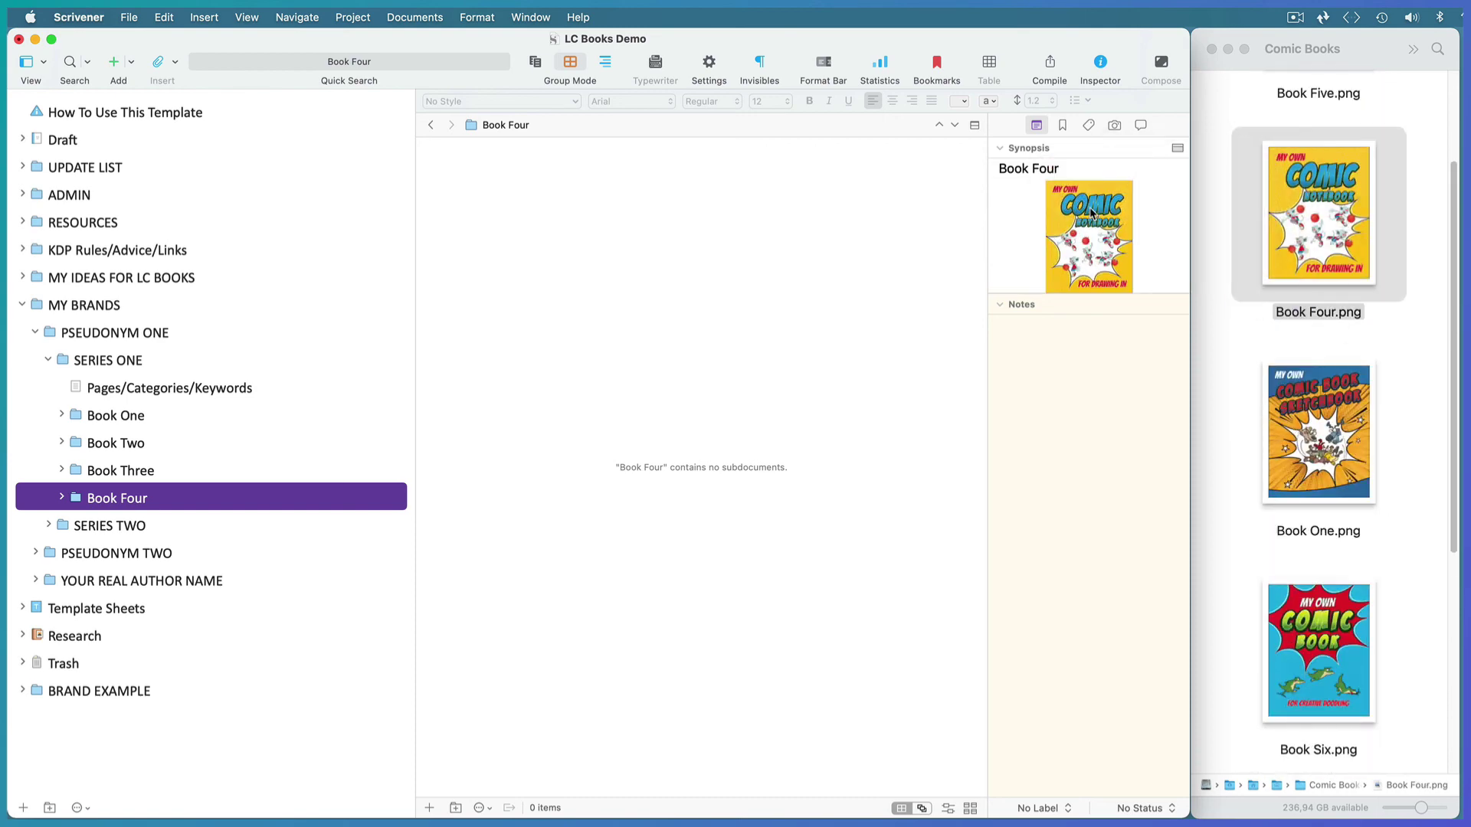
pyautogui.moveTo(1190, 366); pyautogui.dragTo(1463, 356)
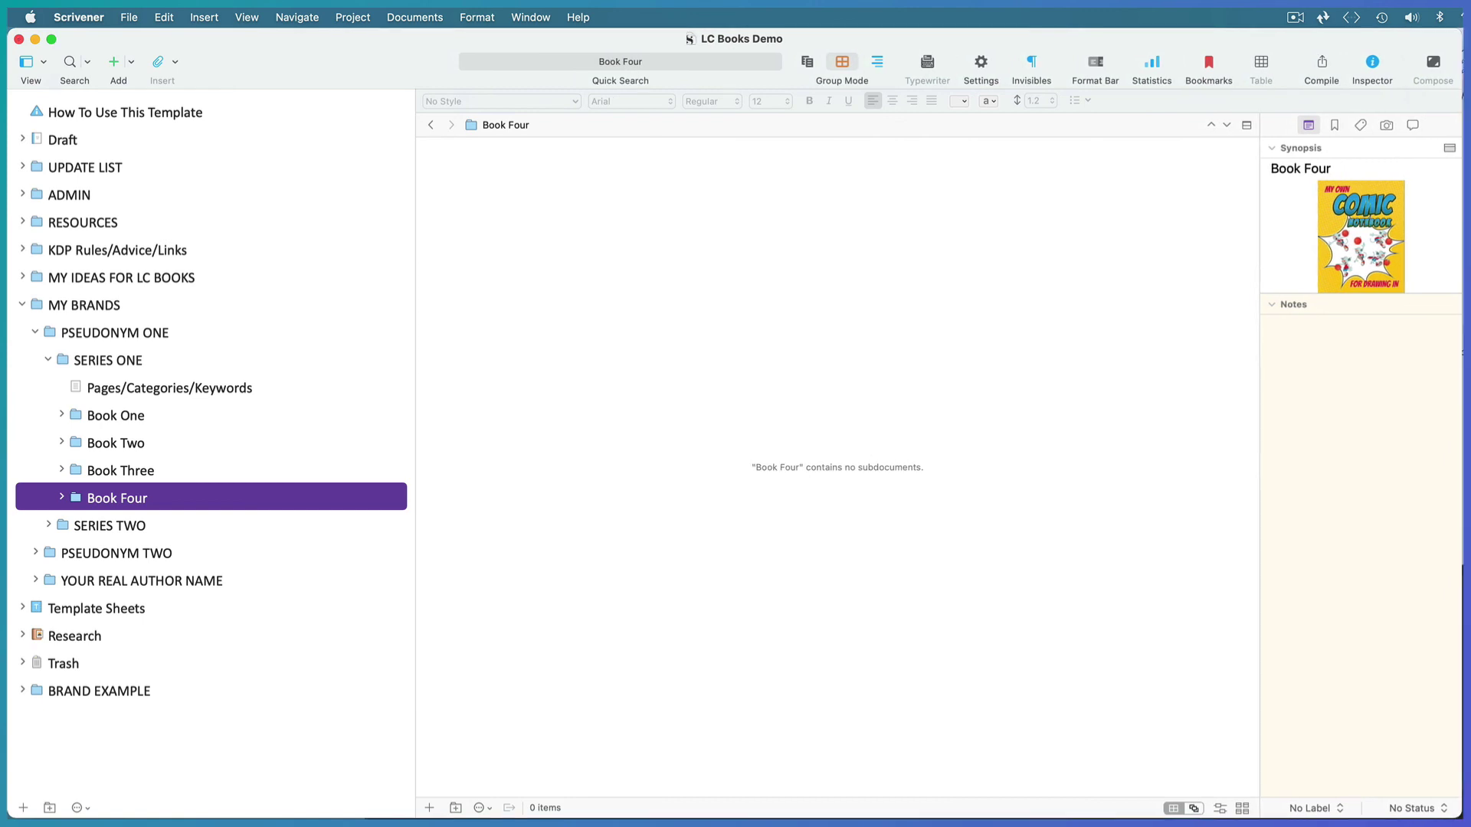
# - Open the SERIES ONE corkboard showing Book One through Book Four with their cover images
pyautogui.click(96, 362)
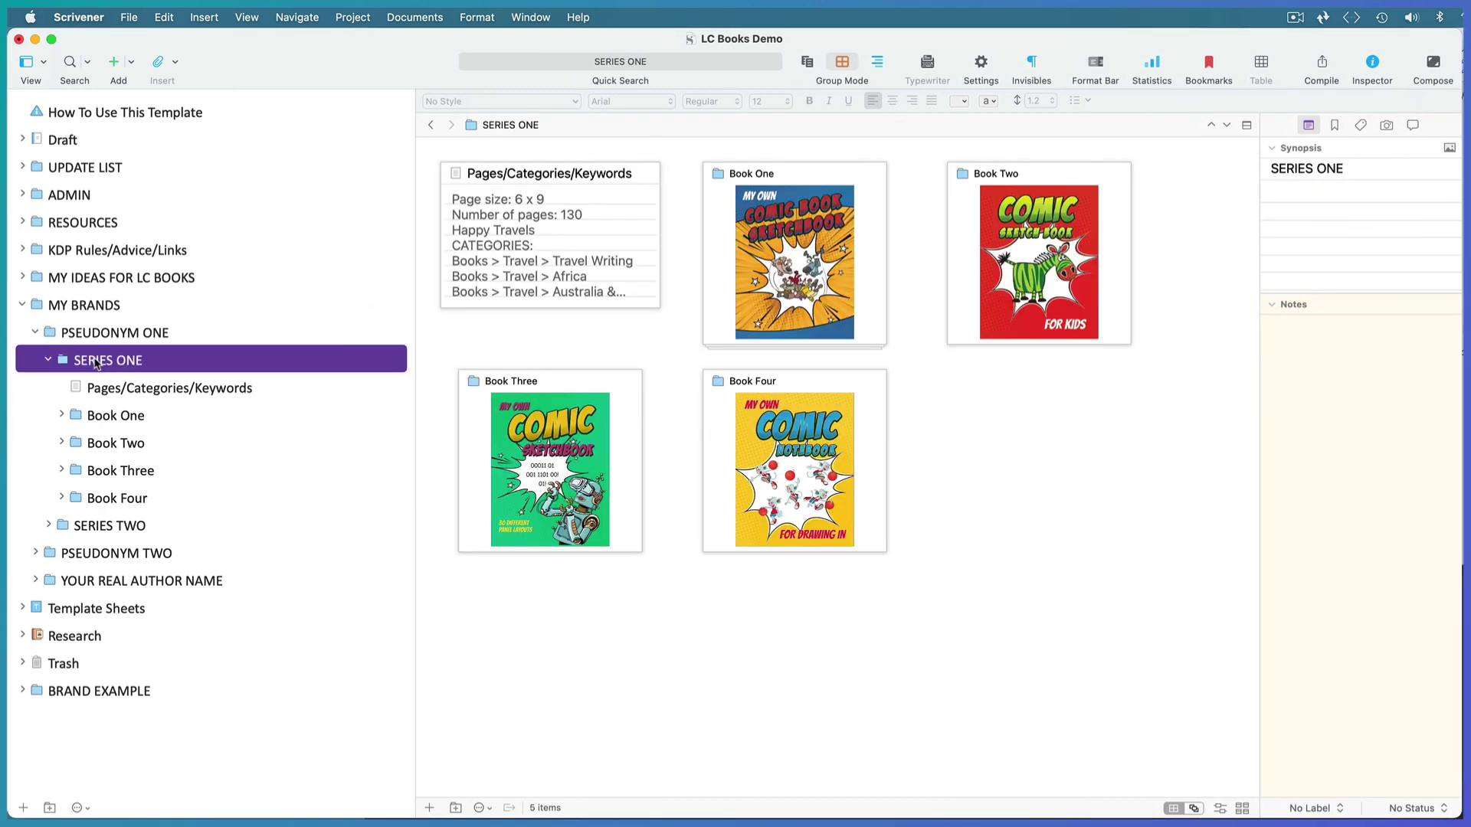